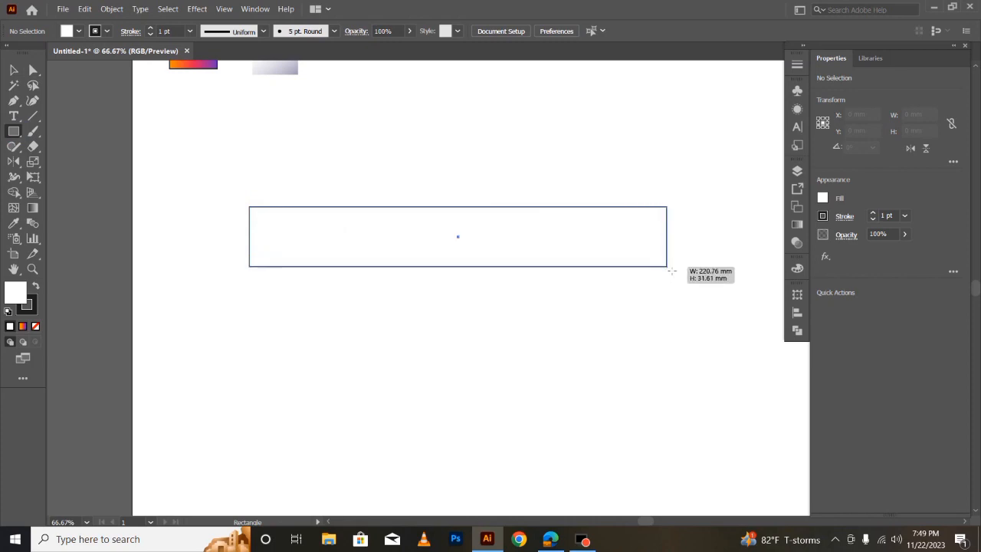
Step: Draw a long horizontal rectangle about 220 mm wide and 27 mm high in the middle of the artboard
{"action": "left_click_drag", "start_coordinate": [671, 270], "coordinate": [669, 261]}
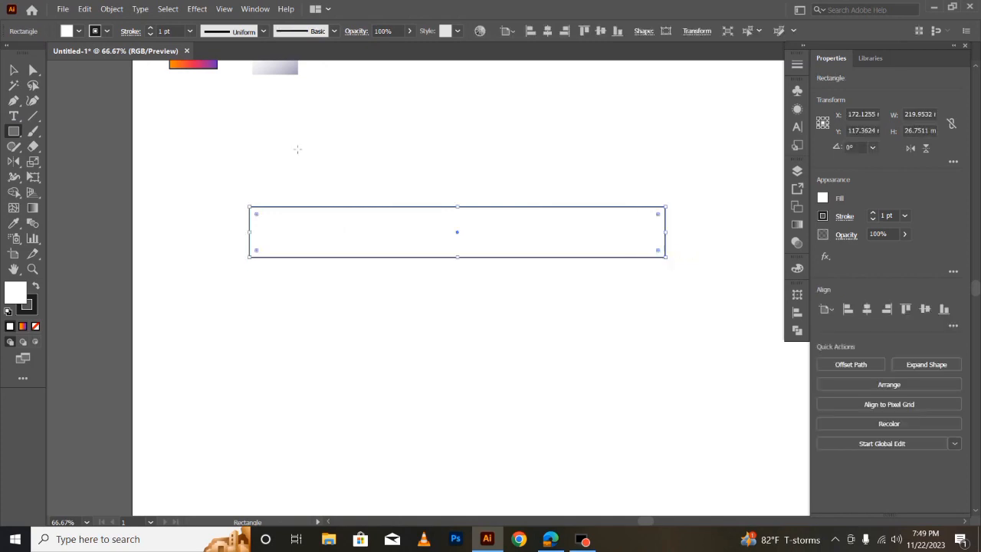
{"action": "left_click", "coordinate": [13, 69]}
{"action": "left_click", "coordinate": [253, 287]}
{"action": "left_click", "coordinate": [391, 238]}
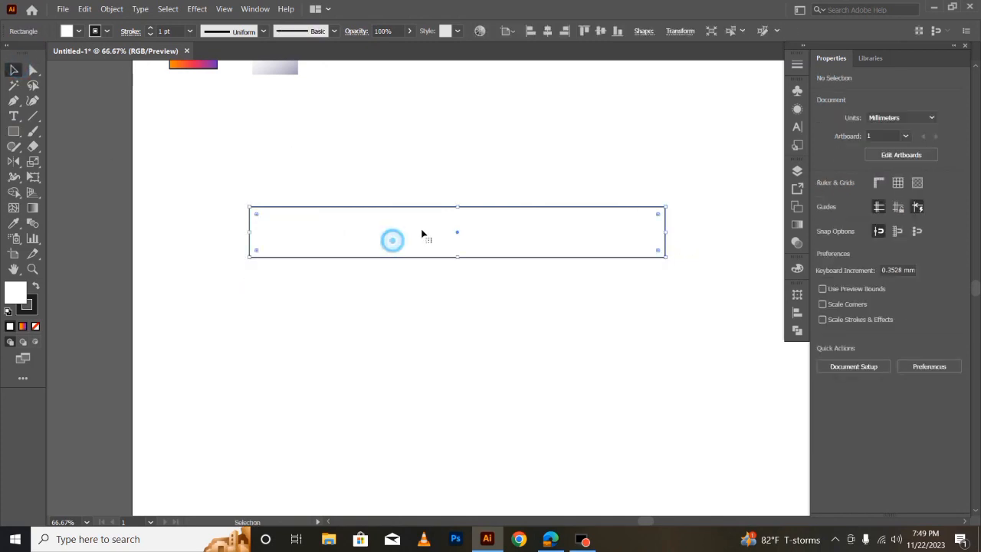
Step: Rotate the rectangle to 300° and move the tilted bar down toward the vertical middle of the artboard
{"action": "left_click", "coordinate": [677, 31]}
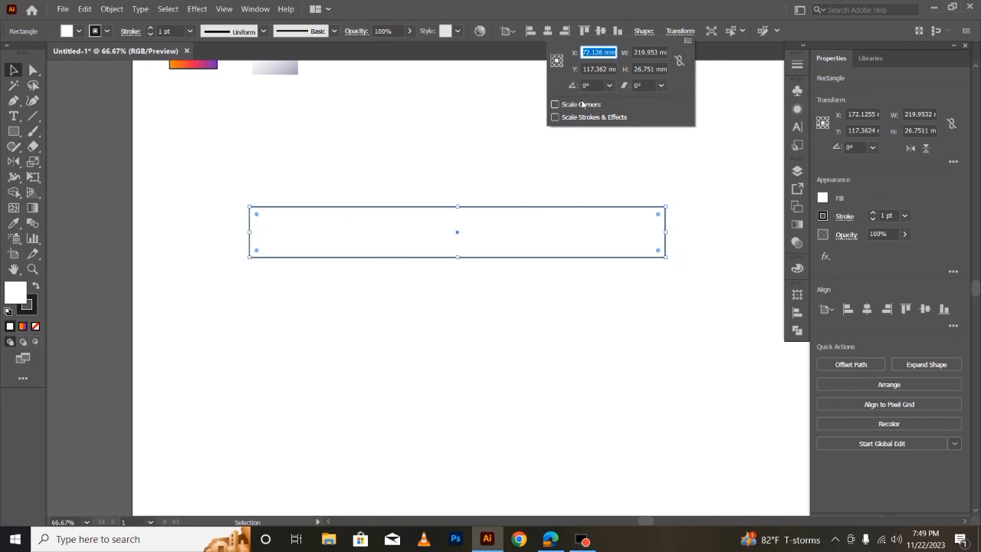
{"action": "left_click", "coordinate": [609, 85]}
{"action": "left_click", "coordinate": [624, 232]}
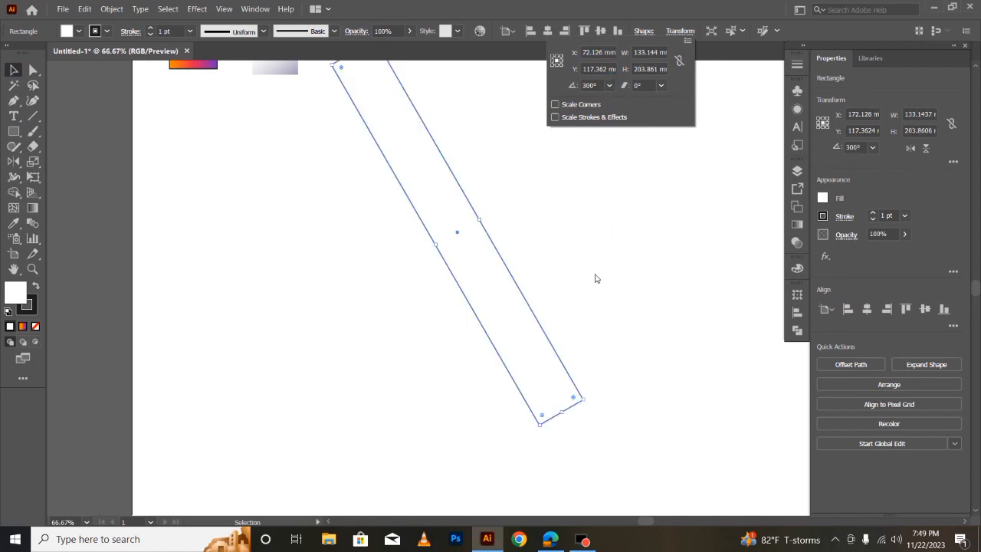
{"action": "key", "text": "a"}
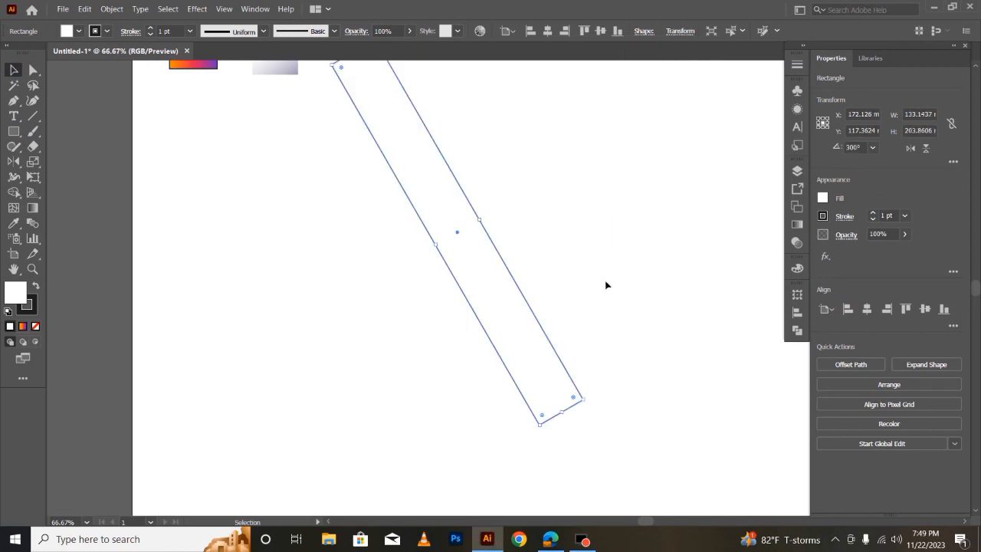
{"action": "key", "text": "ctrl+minus"}
{"action": "scroll", "coordinate": [583, 463], "scroll_direction": "down", "scroll_amount": 1}
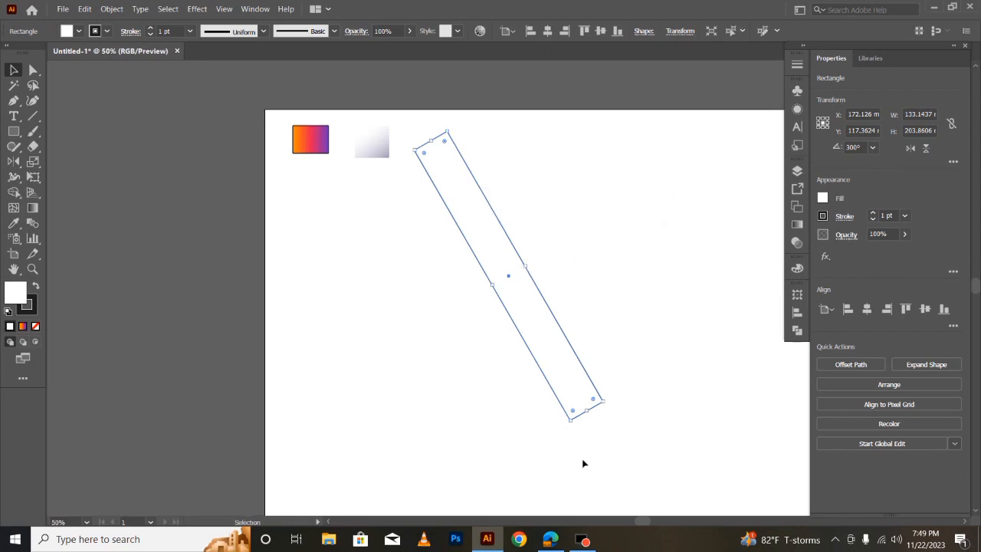
{"action": "scroll", "coordinate": [646, 522], "scroll_direction": "right", "scroll_amount": 3}
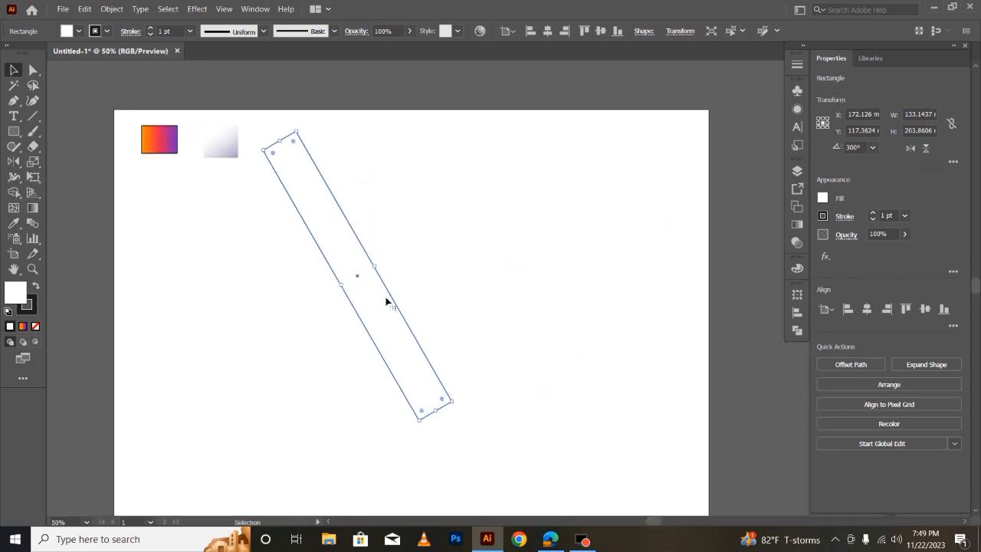
{"action": "left_click_drag", "start_coordinate": [373, 302], "coordinate": [370, 371]}
{"action": "scroll", "coordinate": [370, 371], "scroll_direction": "down", "scroll_amount": 1}
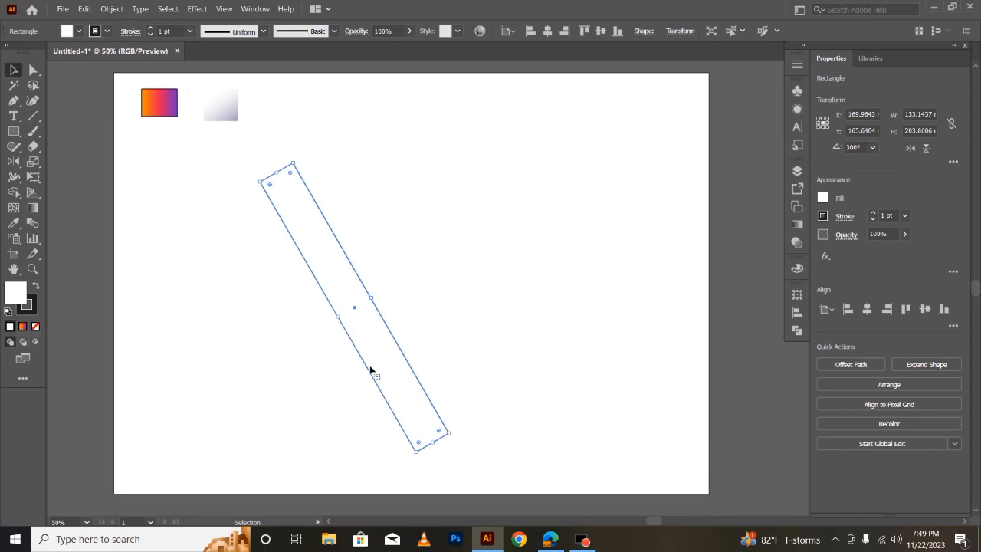
Step: Create a copy of the tilted bar reflected across the vertical axis
{"action": "right_click", "coordinate": [370, 371]}
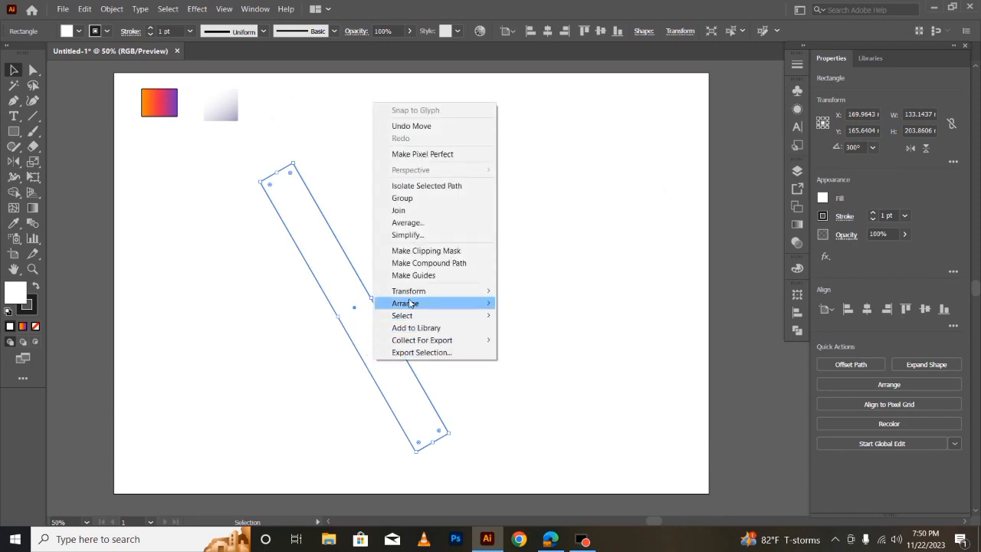
{"action": "mouse_move", "coordinate": [411, 304]}
{"action": "mouse_move", "coordinate": [456, 294]}
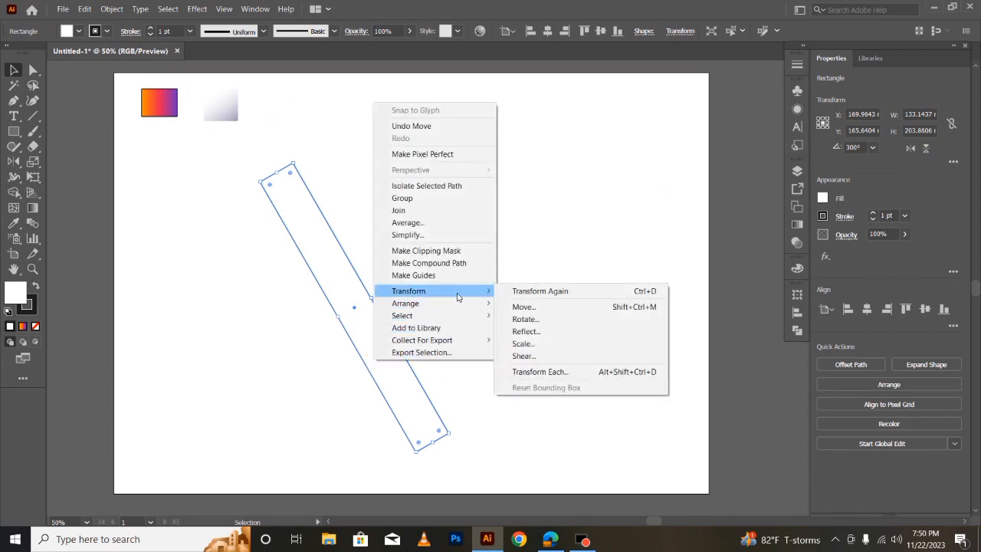
{"action": "left_click", "coordinate": [526, 330]}
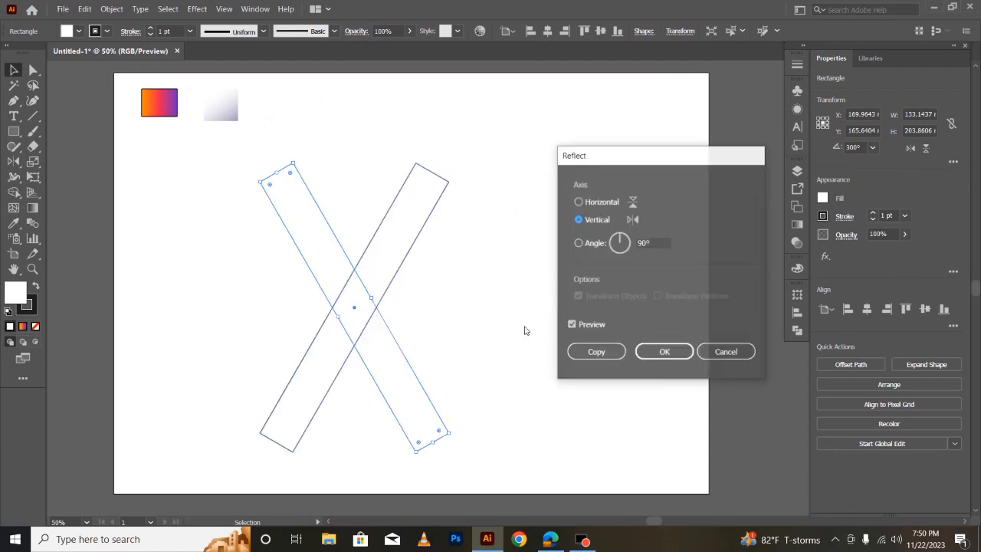
{"action": "left_click", "coordinate": [596, 352]}
Step: Move the mirrored bar horizontally to the right until the two bars cross near their lower ends in a V
{"action": "left_click_drag", "start_coordinate": [333, 365], "coordinate": [414, 380]}
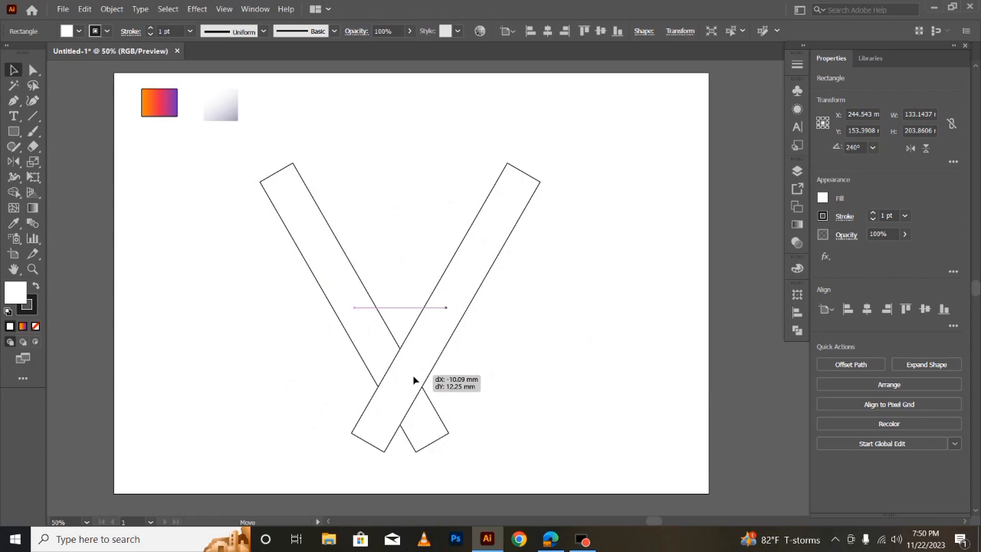
{"action": "left_click_drag", "start_coordinate": [414, 380], "coordinate": [414, 380]}
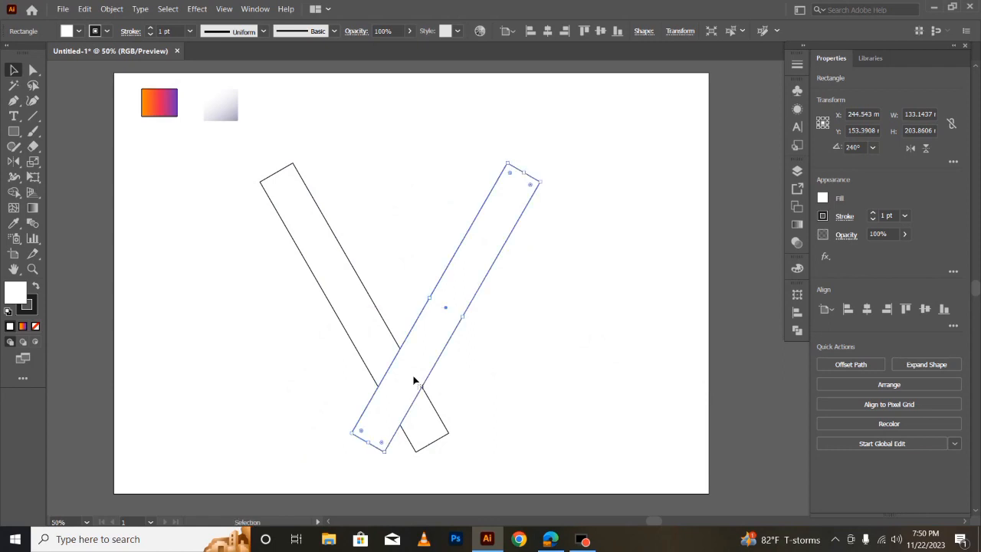
{"action": "left_click", "coordinate": [324, 394]}
{"action": "left_click_drag", "start_coordinate": [195, 181], "coordinate": [615, 427]}
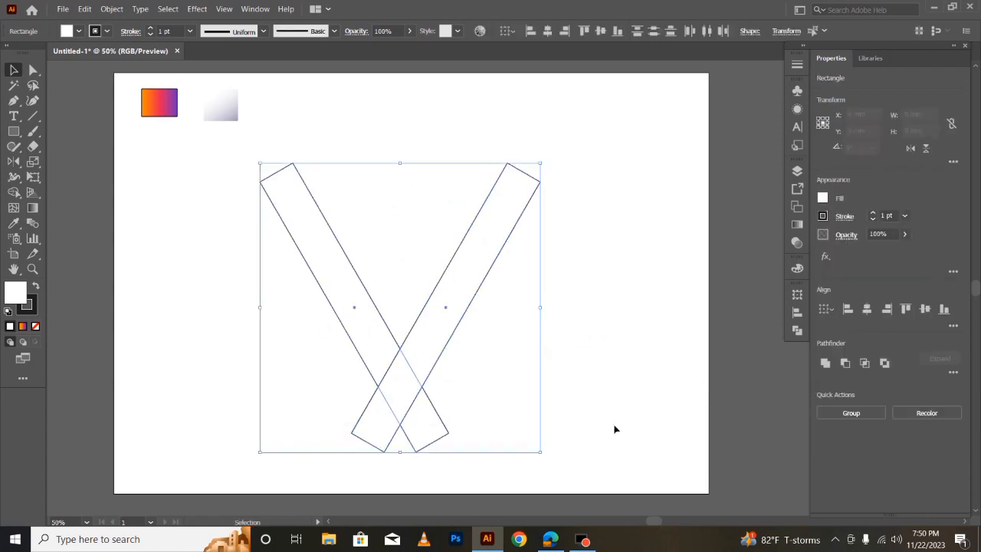
{"action": "left_click", "coordinate": [197, 278]}
Step: Draw a rectangle about 272 mm wide across the upper ends of both bars, extending beyond them on each side
{"action": "left_click", "coordinate": [14, 131]}
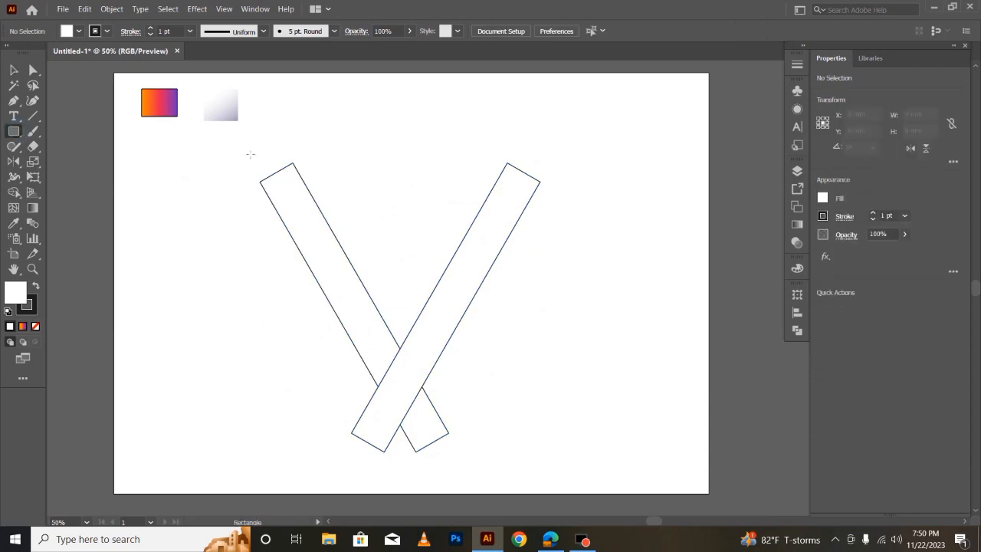
{"action": "left_click_drag", "start_coordinate": [232, 141], "coordinate": [621, 251]}
{"action": "left_click", "coordinate": [13, 70]}
{"action": "left_click", "coordinate": [242, 365]}
Step: With Shape Builder, remove the top rectangle and the protruding lower bar ends, and merge the bars into one flat-topped V
{"action": "left_click_drag", "start_coordinate": [179, 181], "coordinate": [551, 431]}
{"action": "left_click", "coordinate": [13, 192]}
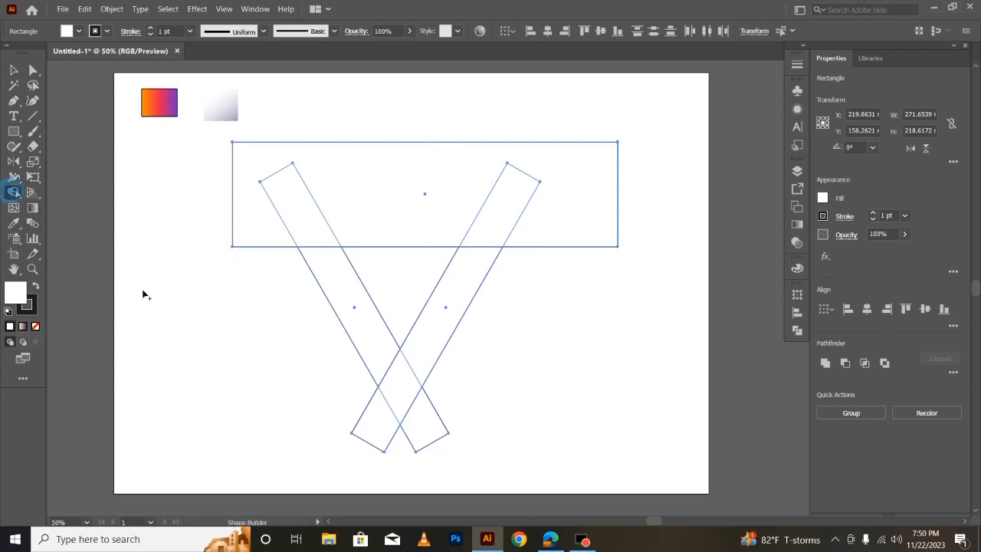
{"action": "mouse_move", "coordinate": [341, 396]}
{"action": "left_mouse_down"}
{"action": "mouse_move", "coordinate": [387, 436]}
{"action": "mouse_move", "coordinate": [429, 431]}
{"action": "left_mouse_up"}
{"action": "mouse_move", "coordinate": [186, 201]}
{"action": "left_mouse_down"}
{"action": "mouse_move", "coordinate": [276, 217]}
{"action": "mouse_move", "coordinate": [521, 218]}
{"action": "left_mouse_up"}
{"action": "mouse_move", "coordinate": [379, 350]}
{"action": "left_mouse_down"}
{"action": "mouse_move", "coordinate": [409, 376]}
{"action": "mouse_move", "coordinate": [437, 357]}
{"action": "left_mouse_up"}
Step: Move the V shape slightly right and up toward the centre of the artboard
{"action": "left_click", "coordinate": [13, 69]}
{"action": "left_click", "coordinate": [232, 351]}
{"action": "left_click_drag", "start_coordinate": [401, 350], "coordinate": [428, 328]}
{"action": "left_click", "coordinate": [270, 339]}
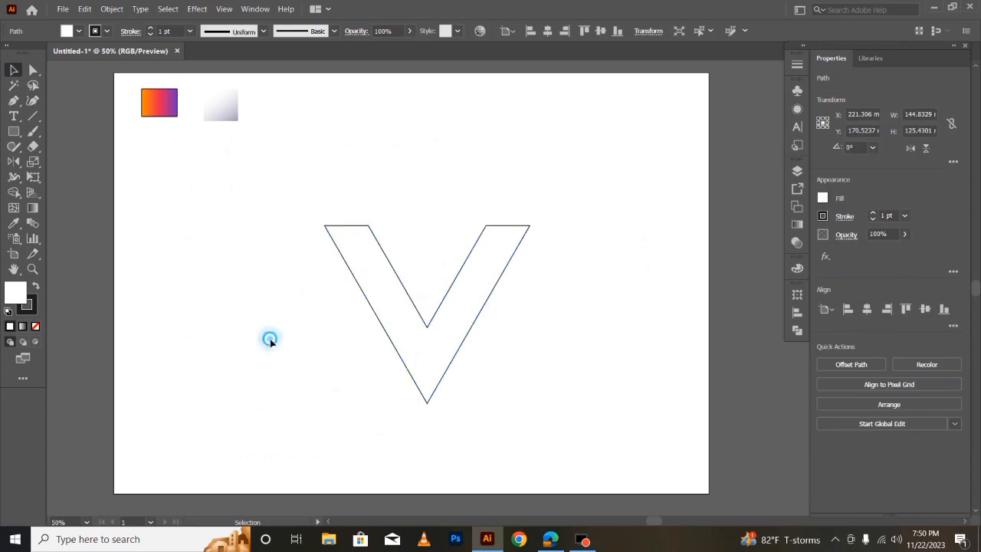
Step: Draw a closed four-cornered Pen path from the V's upper-left arm to its top centre and down to the arm's inner edge
{"action": "left_click", "coordinate": [13, 101]}
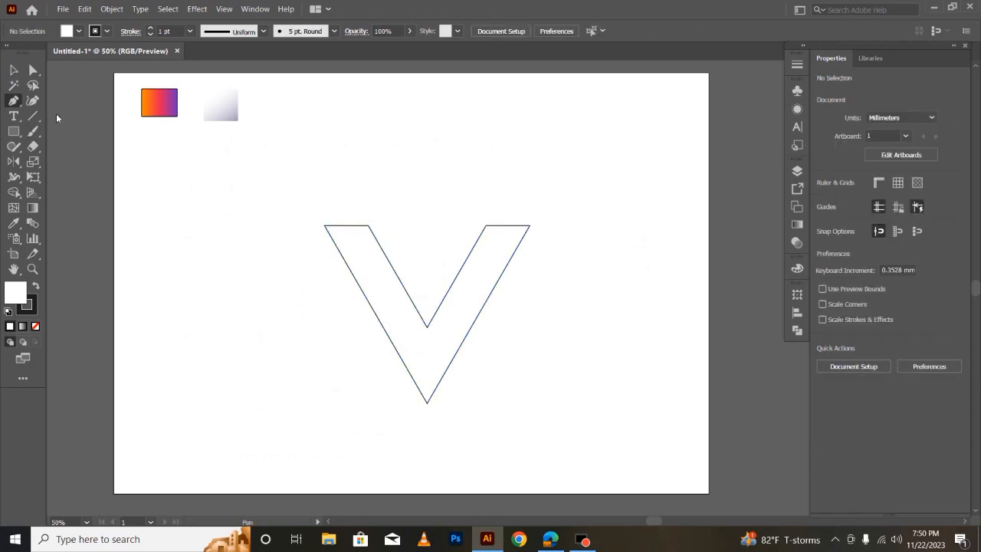
{"action": "left_click", "coordinate": [364, 226]}
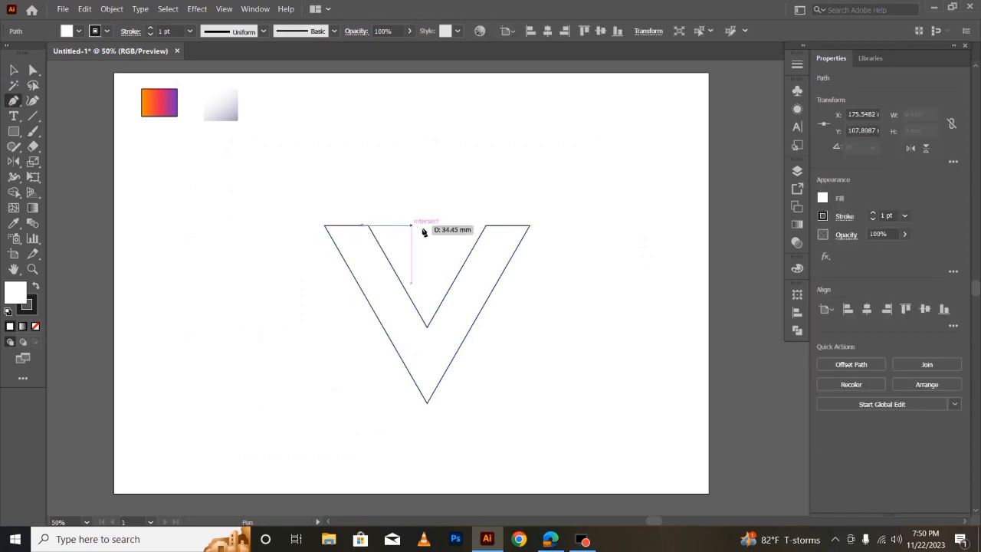
{"action": "left_click", "coordinate": [427, 227]}
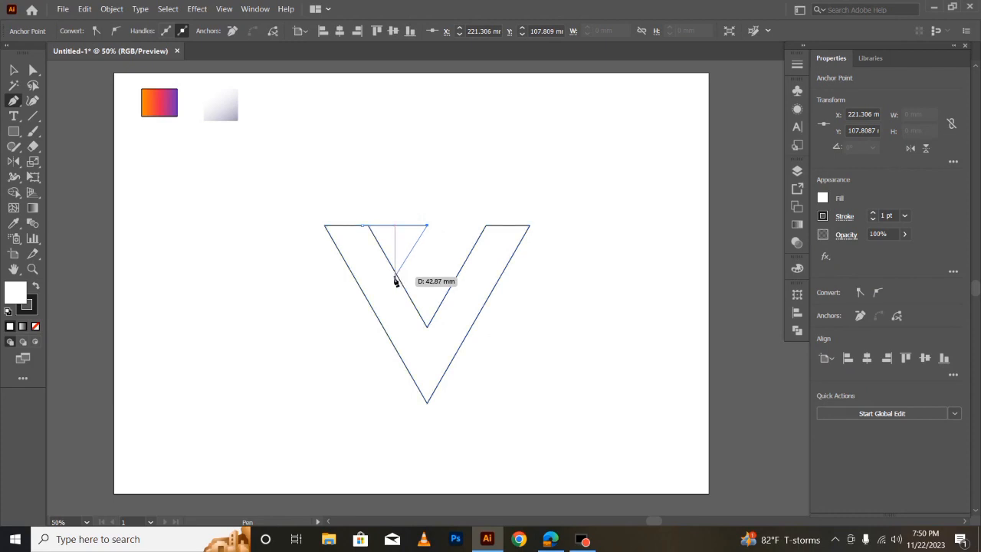
{"action": "left_click", "coordinate": [396, 277]}
{"action": "left_click", "coordinate": [352, 239]}
{"action": "left_click", "coordinate": [362, 227]}
{"action": "key", "text": "v"}
{"action": "left_click", "coordinate": [265, 301]}
Step: Merge the pen-drawn piece with the V using Shape Builder, and move the combined shape slightly up and left
{"action": "left_click_drag", "start_coordinate": [270, 213], "coordinate": [571, 414]}
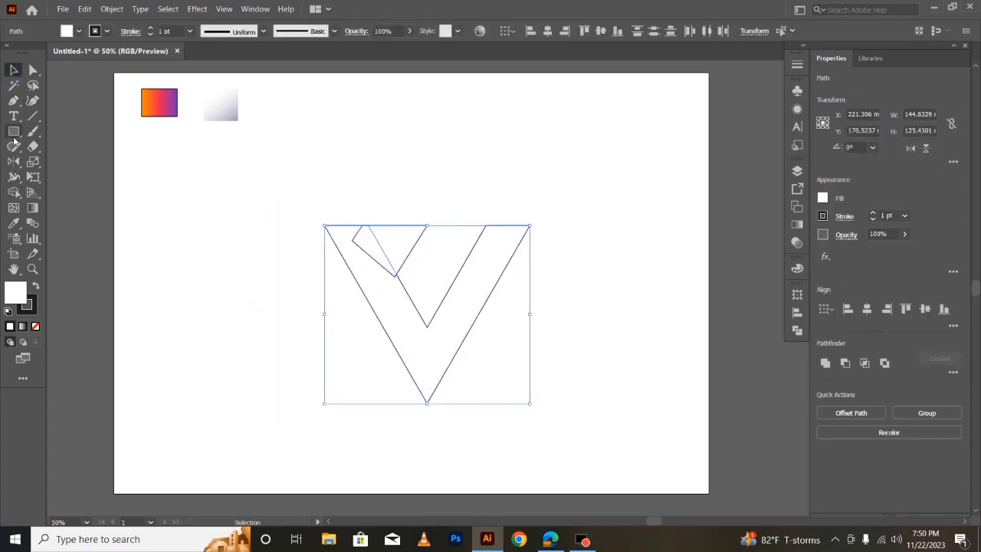
{"action": "left_click", "coordinate": [13, 192]}
{"action": "left_click_drag", "start_coordinate": [361, 269], "coordinate": [393, 245]}
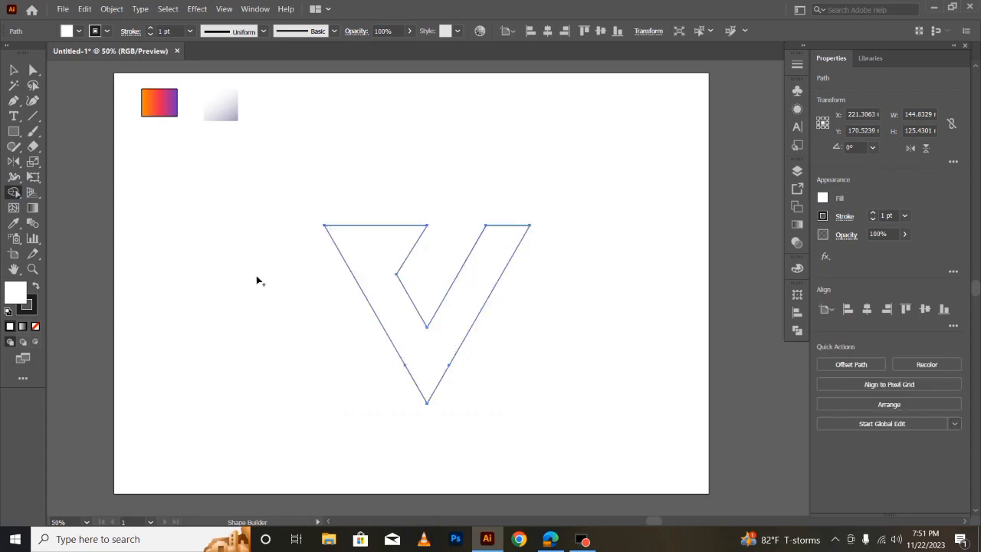
{"action": "left_click_drag", "start_coordinate": [392, 304], "coordinate": [323, 279]}
{"action": "left_click", "coordinate": [14, 70]}
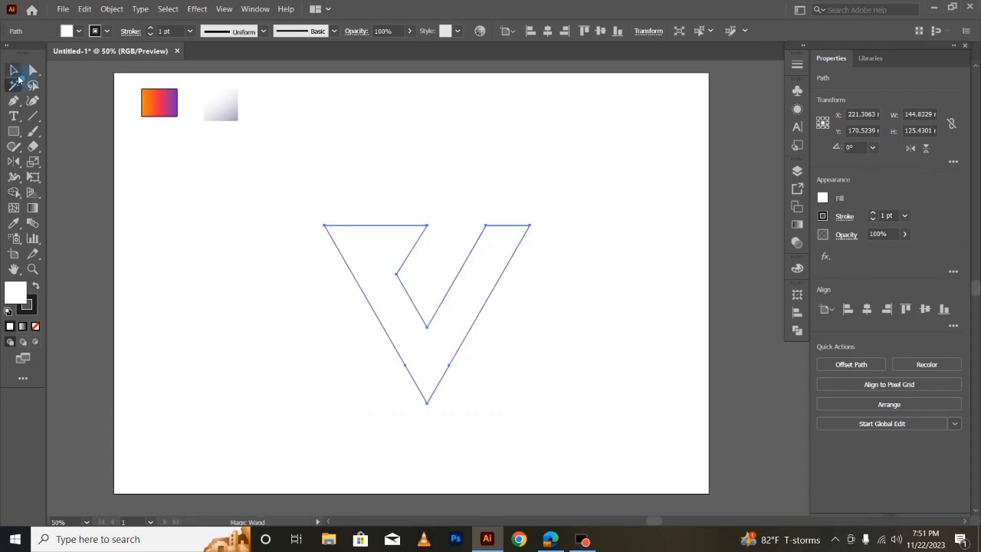
{"action": "left_click", "coordinate": [230, 327]}
{"action": "left_click_drag", "start_coordinate": [381, 327], "coordinate": [349, 312]}
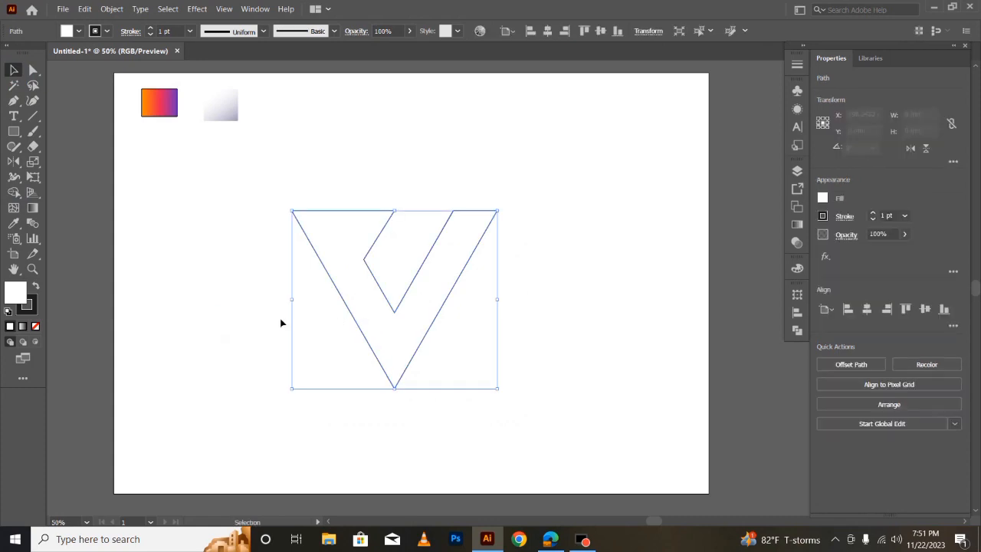
Step: Create a copy of the V reflected across the vertical axis and move it right so the inner arms cross as a W
{"action": "right_click", "coordinate": [382, 306]}
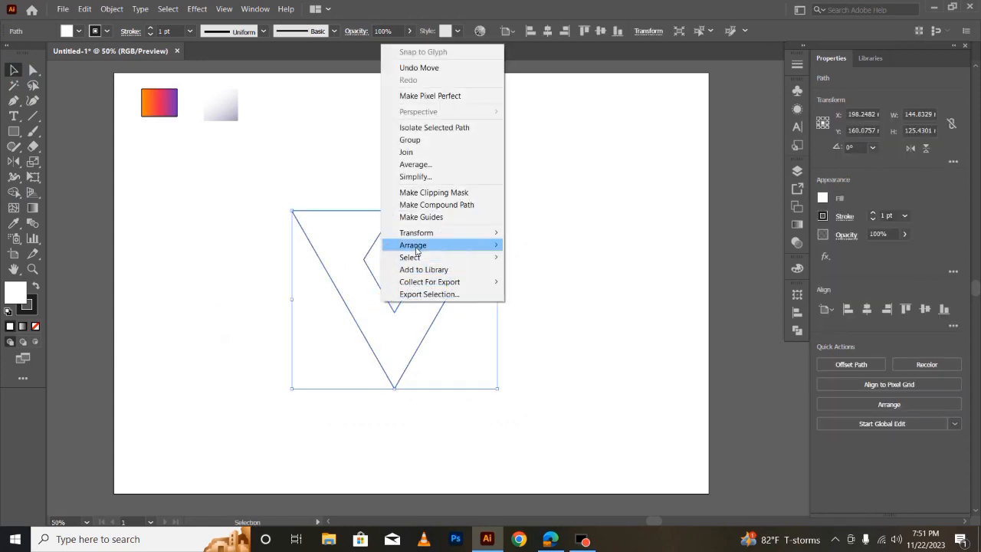
{"action": "mouse_move", "coordinate": [420, 246]}
{"action": "mouse_move", "coordinate": [462, 231]}
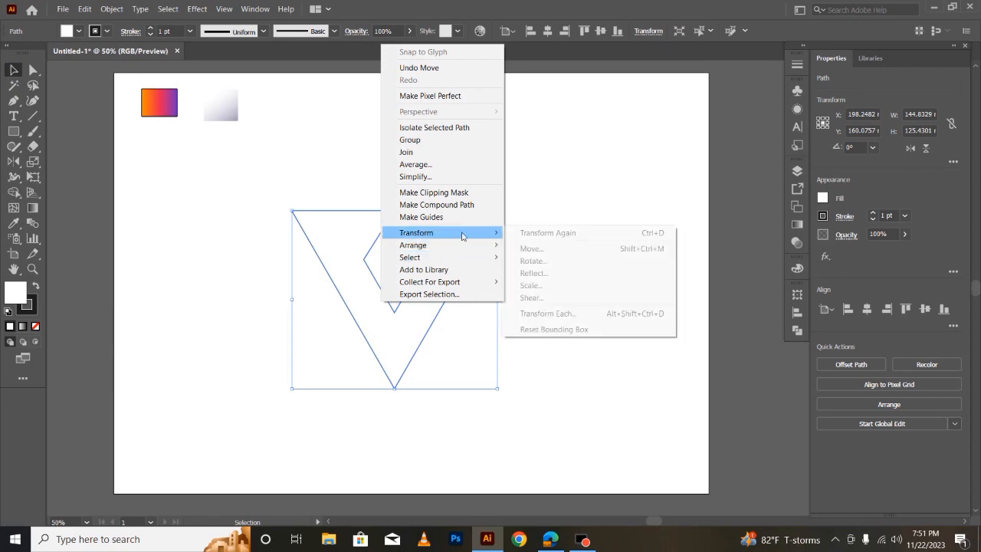
{"action": "left_click", "coordinate": [534, 272]}
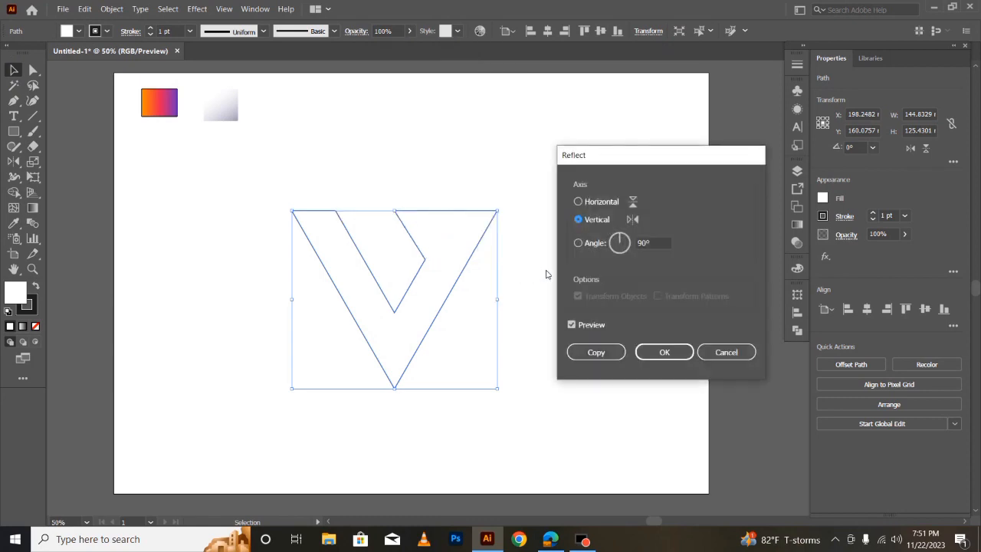
{"action": "left_click", "coordinate": [596, 353]}
{"action": "left_click_drag", "start_coordinate": [416, 328], "coordinate": [530, 326]}
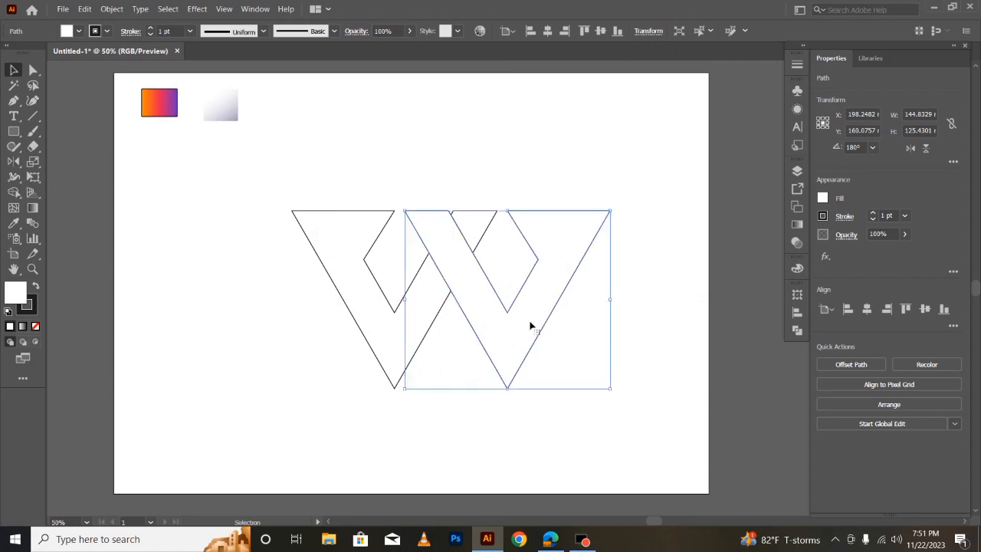
{"action": "left_click", "coordinate": [619, 421]}
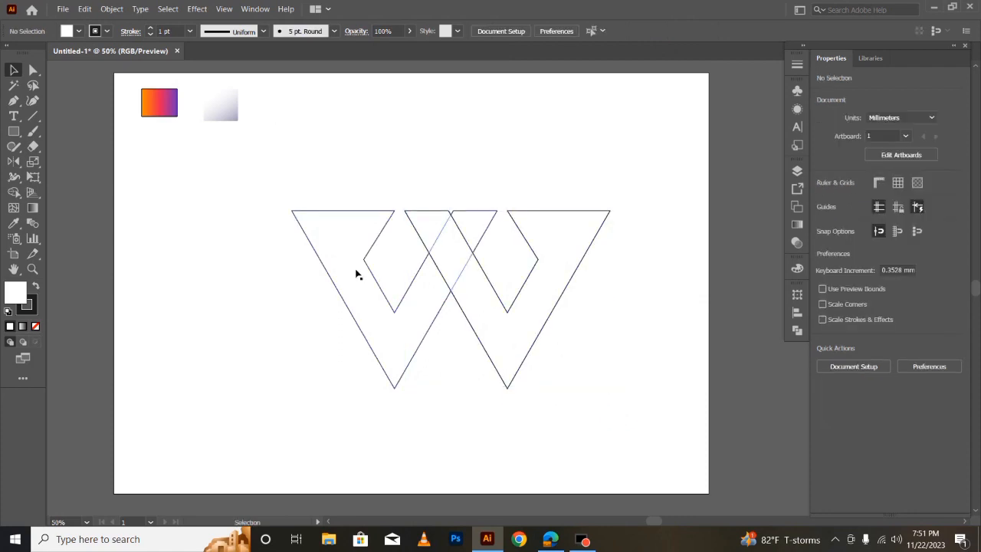
Step: With Shape Builder, remove the inner arm tips above the crossing and merge both V shapes into a single W
{"action": "left_click_drag", "start_coordinate": [266, 174], "coordinate": [605, 407]}
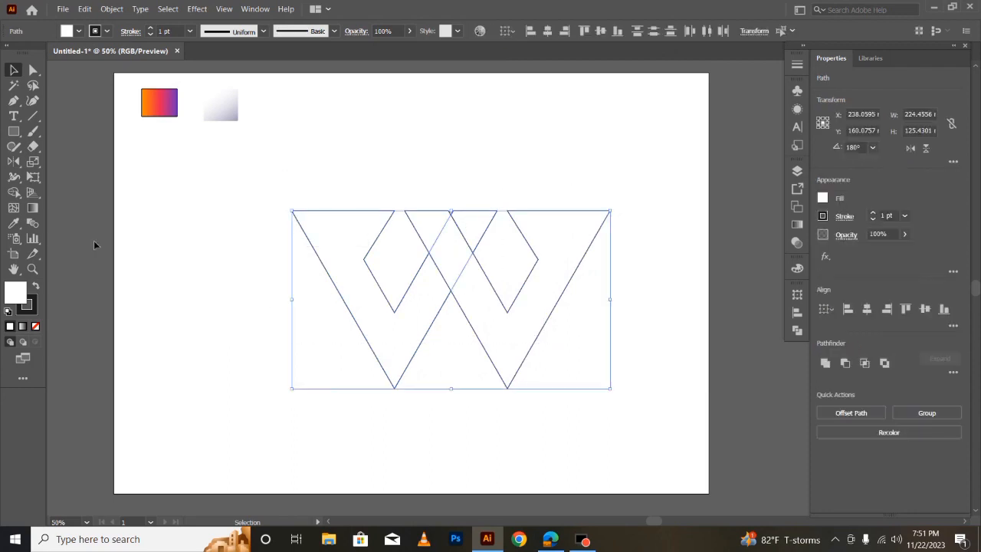
{"action": "left_click", "coordinate": [13, 192]}
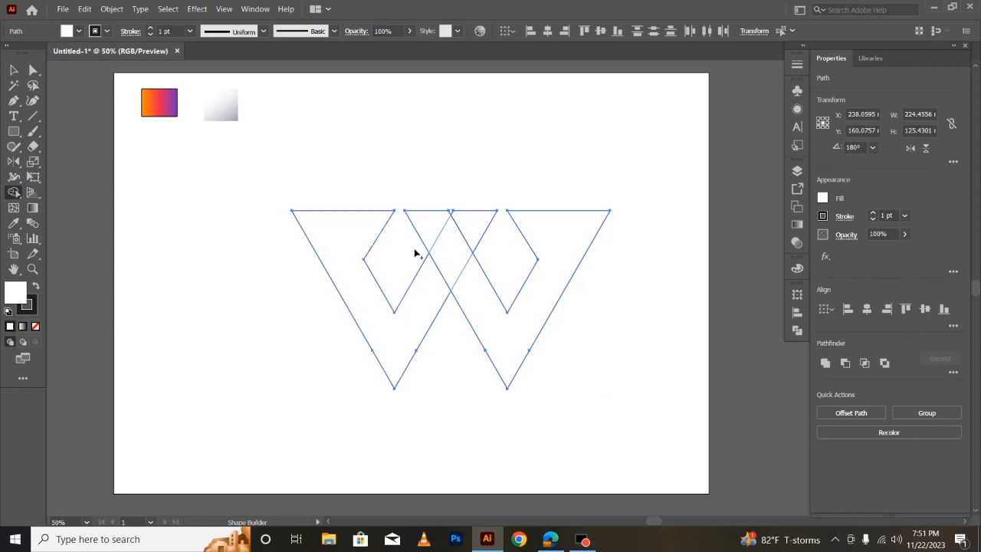
{"action": "mouse_move", "coordinate": [426, 224]}
{"action": "left_mouse_down"}
{"action": "mouse_move", "coordinate": [455, 200]}
{"action": "mouse_move", "coordinate": [488, 231]}
{"action": "left_mouse_up"}
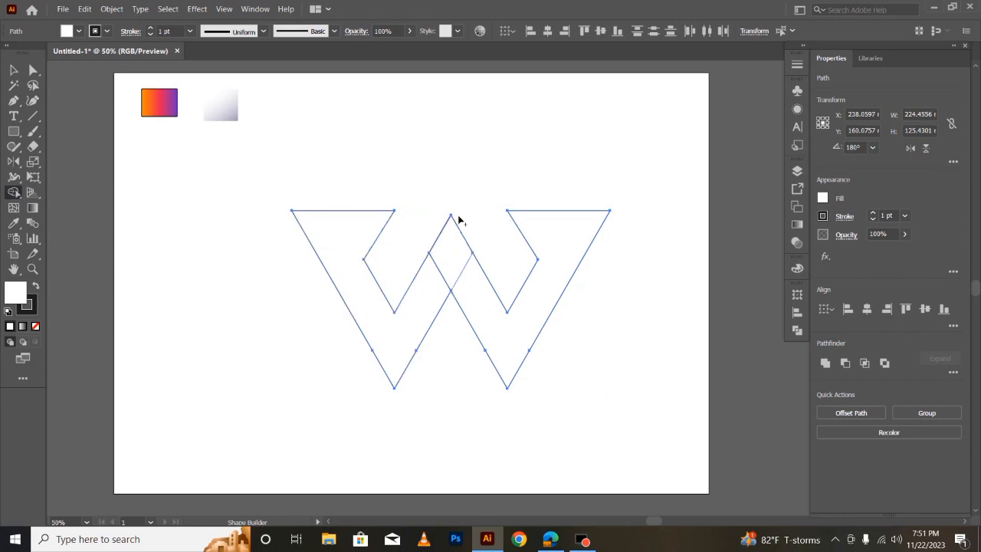
{"action": "mouse_move", "coordinate": [425, 293]}
{"action": "left_mouse_down"}
{"action": "mouse_move", "coordinate": [481, 300]}
{"action": "mouse_move", "coordinate": [451, 312]}
{"action": "left_mouse_up"}
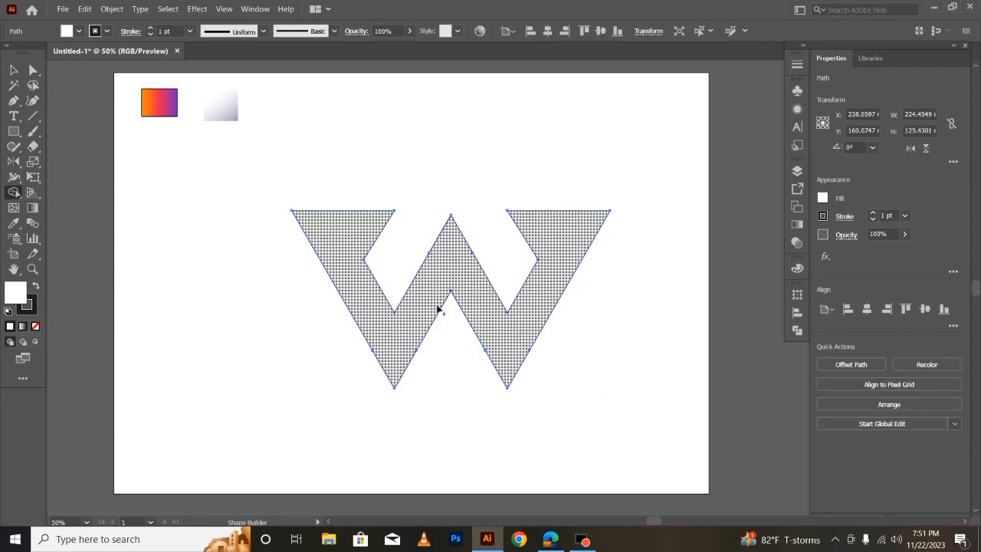
{"action": "left_click", "coordinate": [13, 69]}
{"action": "left_click", "coordinate": [248, 324]}
Step: Move the merged W slightly left and down to centre it on the artboard
{"action": "left_click_drag", "start_coordinate": [267, 197], "coordinate": [599, 388]}
{"action": "left_click_drag", "start_coordinate": [528, 354], "coordinate": [511, 363]}
{"action": "key", "text": "a"}
{"action": "key", "text": "ctrl+equal"}
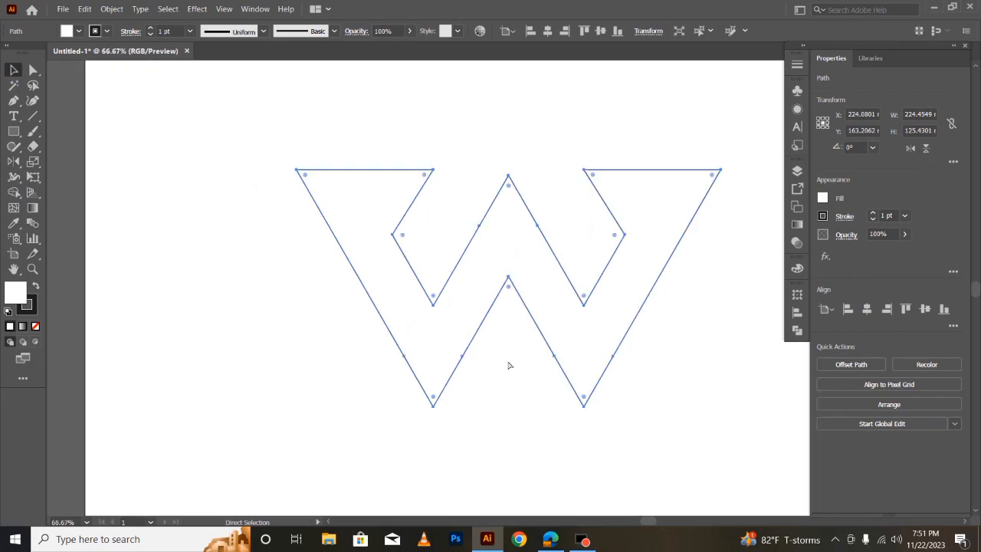
{"action": "key", "text": "ctrl+minus"}
{"action": "scroll", "coordinate": [509, 366], "scroll_direction": "up", "scroll_amount": 1}
{"action": "scroll", "coordinate": [509, 365], "scroll_direction": "up", "scroll_amount": 1}
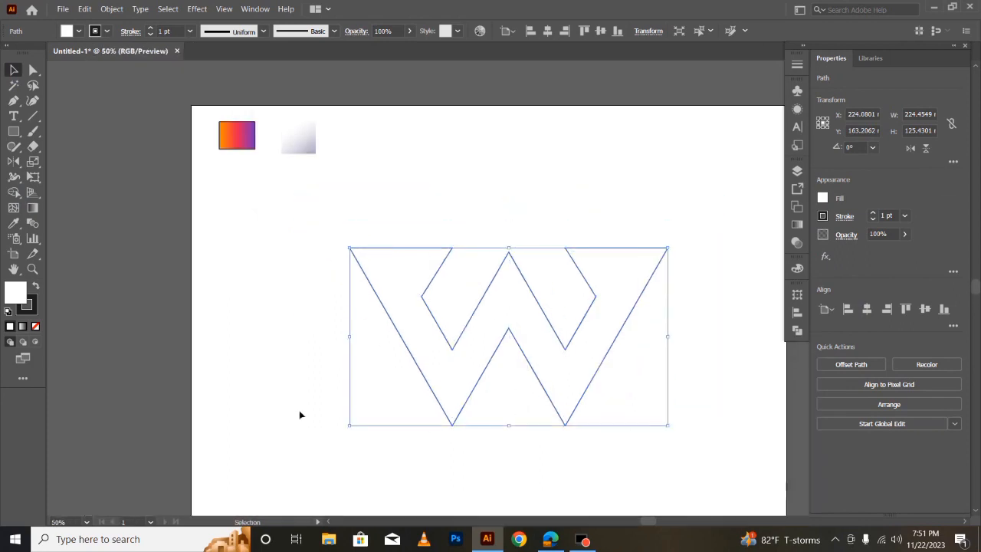
Step: Fill the W with the orange-pink-purple gradient sampled from the reference rectangle and remove its stroke
{"action": "left_click", "coordinate": [283, 403]}
{"action": "left_click", "coordinate": [476, 351]}
{"action": "key", "text": "i"}
{"action": "left_click", "coordinate": [247, 144]}
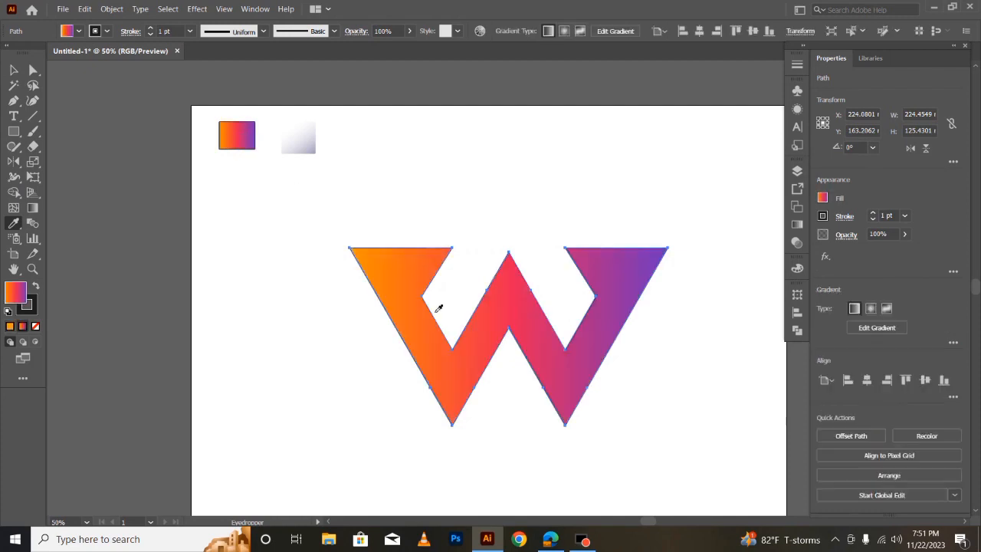
{"action": "left_click", "coordinate": [107, 30]}
{"action": "left_click", "coordinate": [14, 53]}
{"action": "left_click", "coordinate": [34, 207]}
{"action": "left_click", "coordinate": [14, 70]}
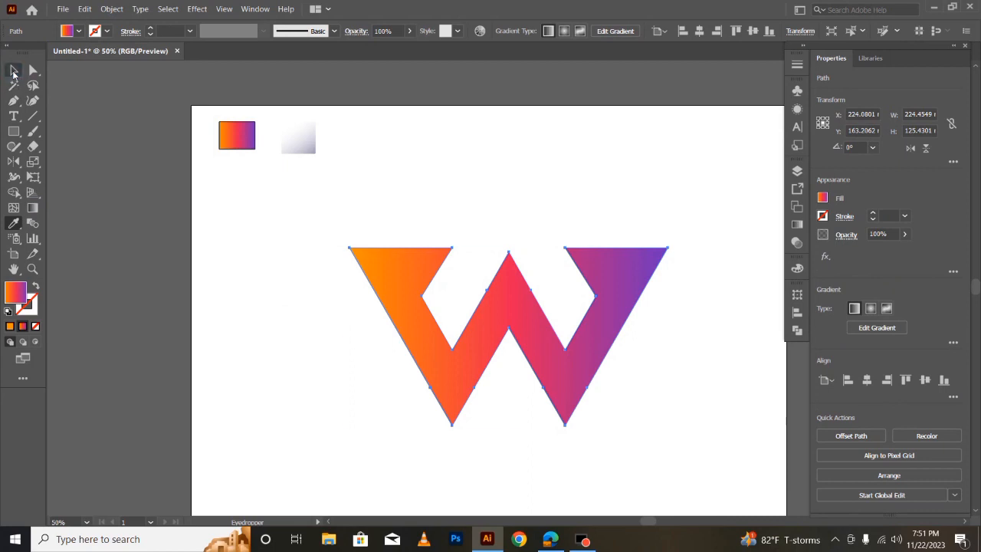
{"action": "left_click", "coordinate": [228, 276]}
Step: Redirect the W's linear gradient so it runs nearly vertically, from orange above the letter to purple below it
{"action": "left_click", "coordinate": [406, 300]}
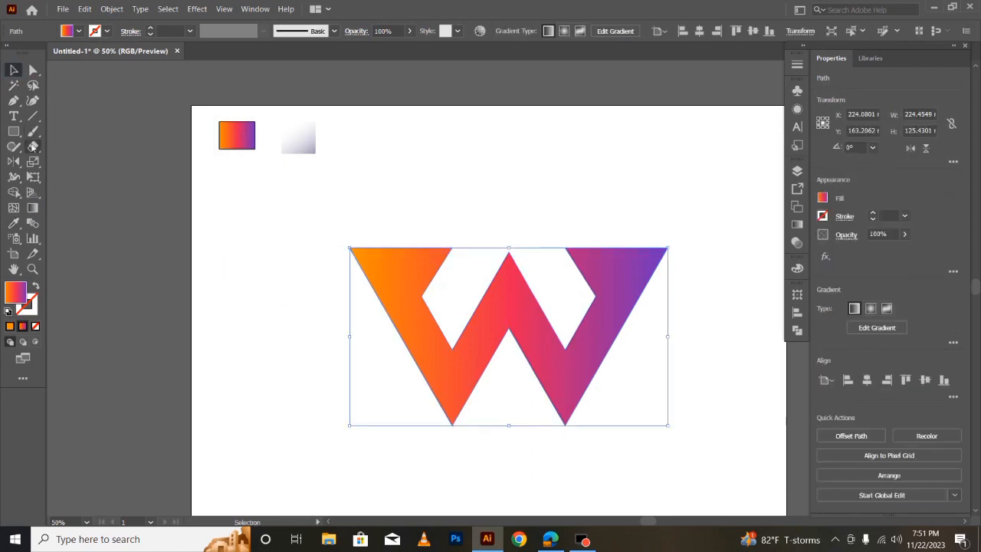
{"action": "left_click", "coordinate": [33, 207]}
{"action": "mouse_move", "coordinate": [467, 118]}
{"action": "left_mouse_down"}
{"action": "mouse_move", "coordinate": [536, 459]}
{"action": "mouse_move", "coordinate": [498, 481]}
{"action": "mouse_move", "coordinate": [508, 511]}
{"action": "mouse_move", "coordinate": [521, 495]}
{"action": "left_mouse_up"}
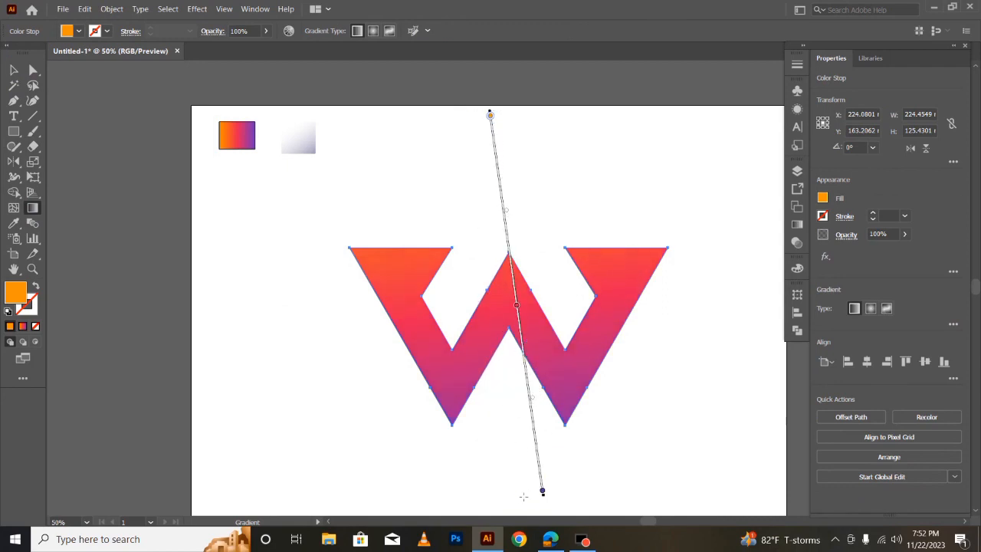
Step: Shift the gradient stops along the W: purple up to the base, pink down to the lower part, orange down to just above the letter
{"action": "left_click", "coordinate": [517, 316]}
{"action": "left_click_drag", "start_coordinate": [543, 493], "coordinate": [536, 430]}
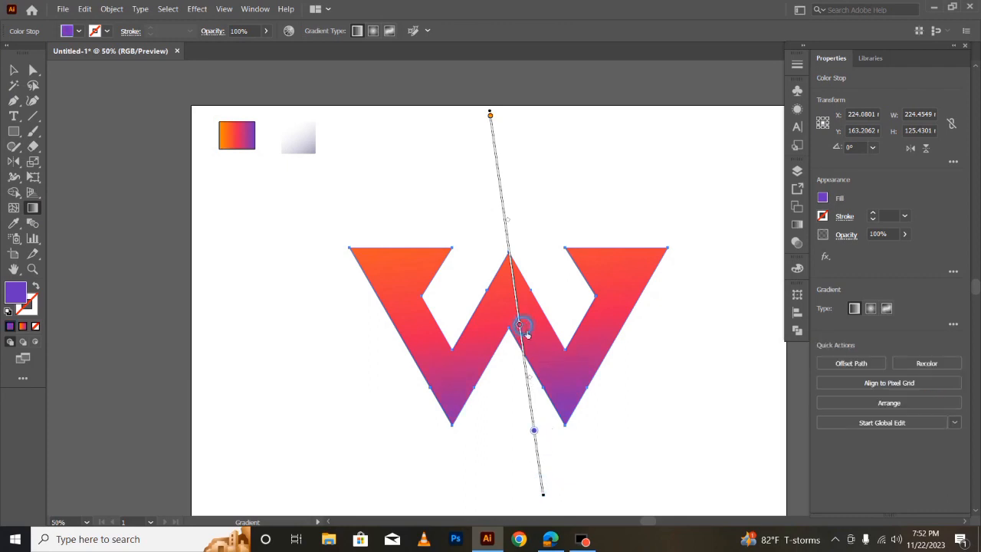
{"action": "left_click_drag", "start_coordinate": [527, 328], "coordinate": [526, 374]}
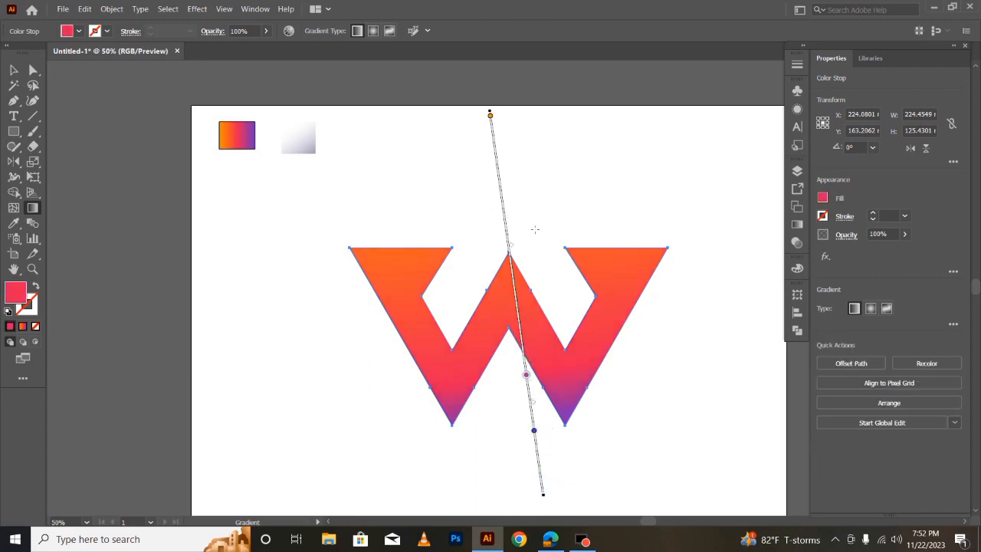
{"action": "left_click_drag", "start_coordinate": [491, 115], "coordinate": [504, 215]}
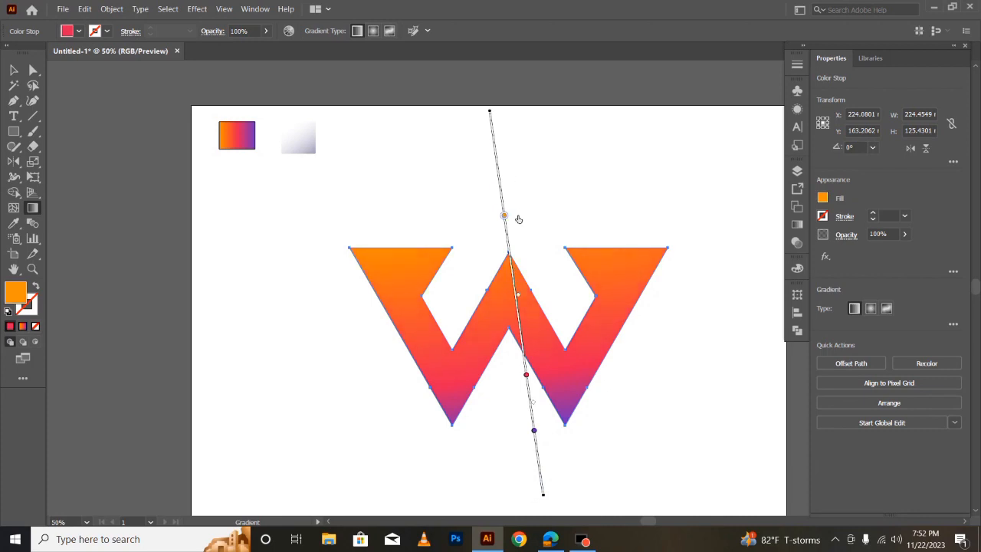
{"action": "left_click", "coordinate": [505, 223]}
{"action": "left_click", "coordinate": [14, 69]}
{"action": "left_click", "coordinate": [282, 361]}
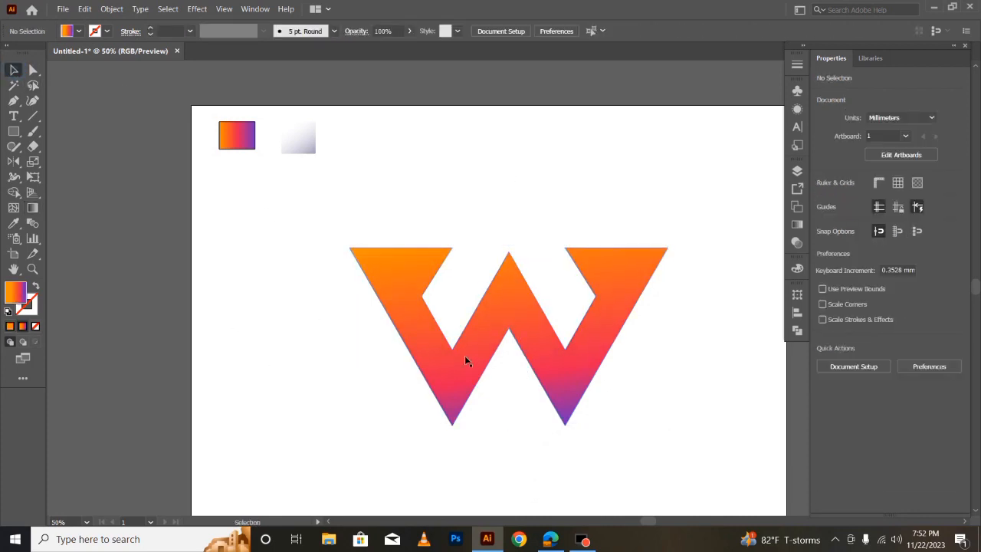
Step: With the Pen tool, draw a slanted four-sided piece about 26 by 28 mm across the inner corner of the W's left arm
{"action": "key", "text": "ctrl+equal"}
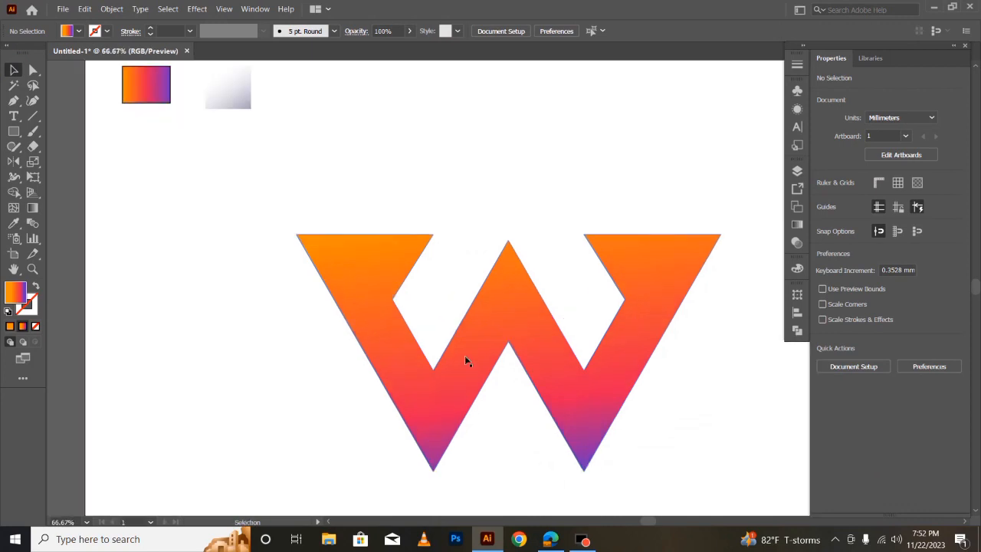
{"action": "left_click", "coordinate": [13, 101]}
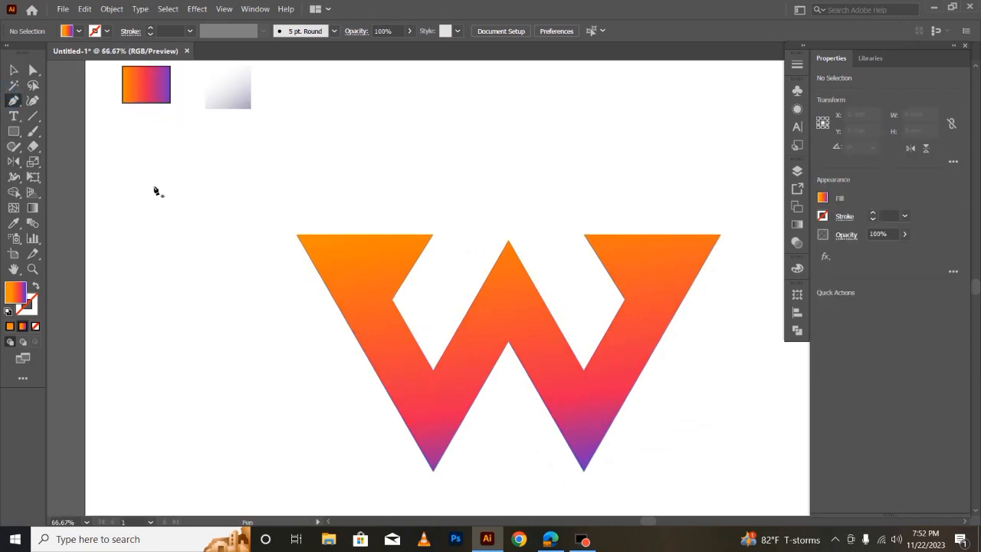
{"action": "left_click", "coordinate": [397, 306]}
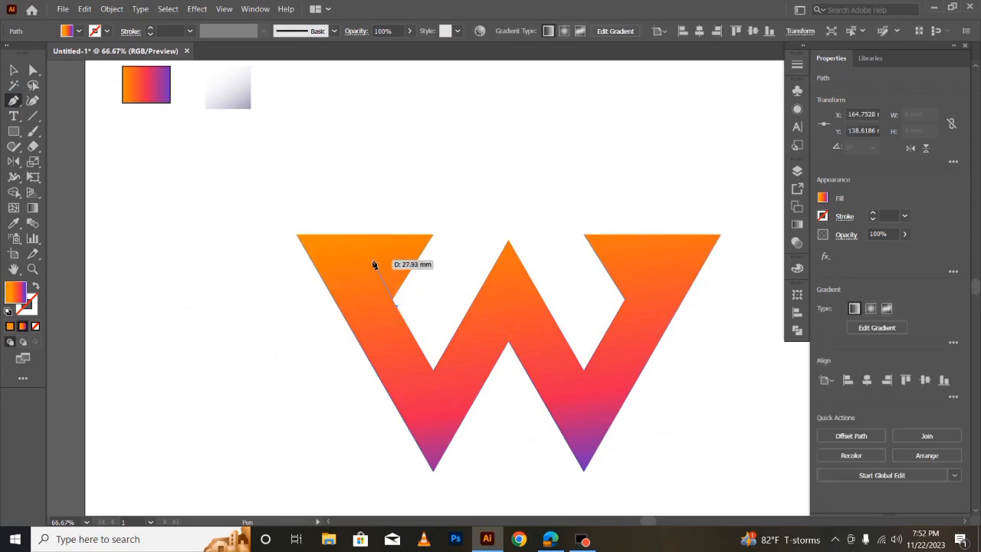
{"action": "key", "text": "ctrl+z"}
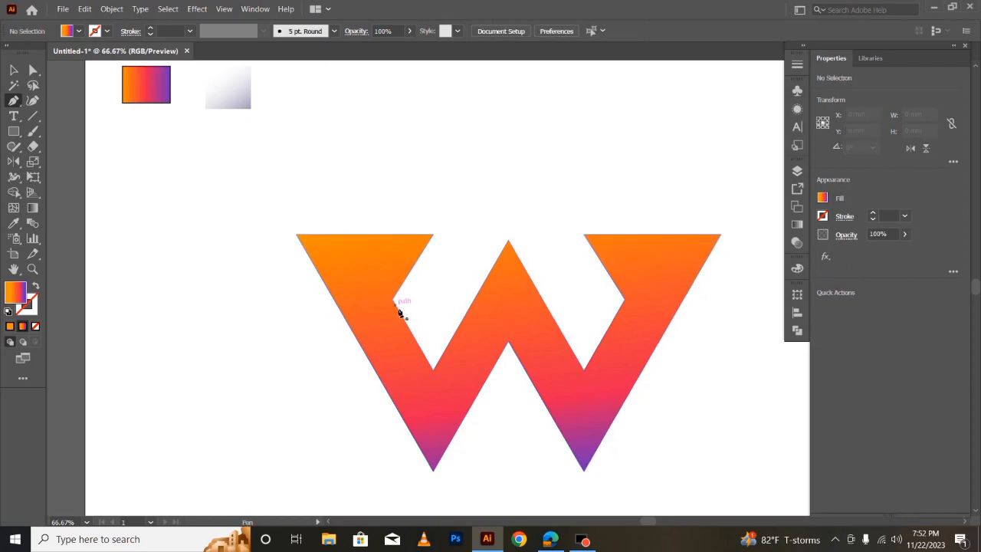
{"action": "left_click", "coordinate": [397, 307]}
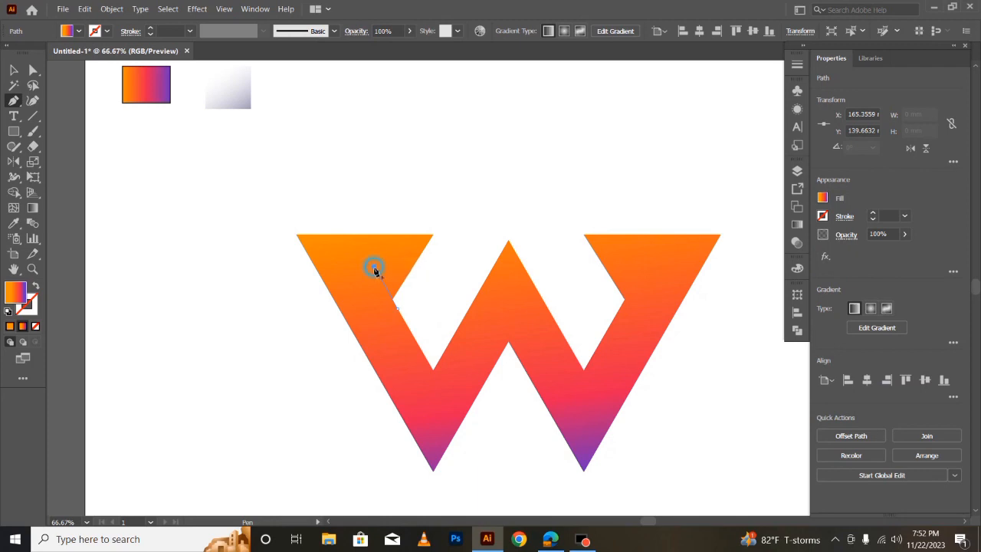
{"action": "left_click", "coordinate": [373, 266]}
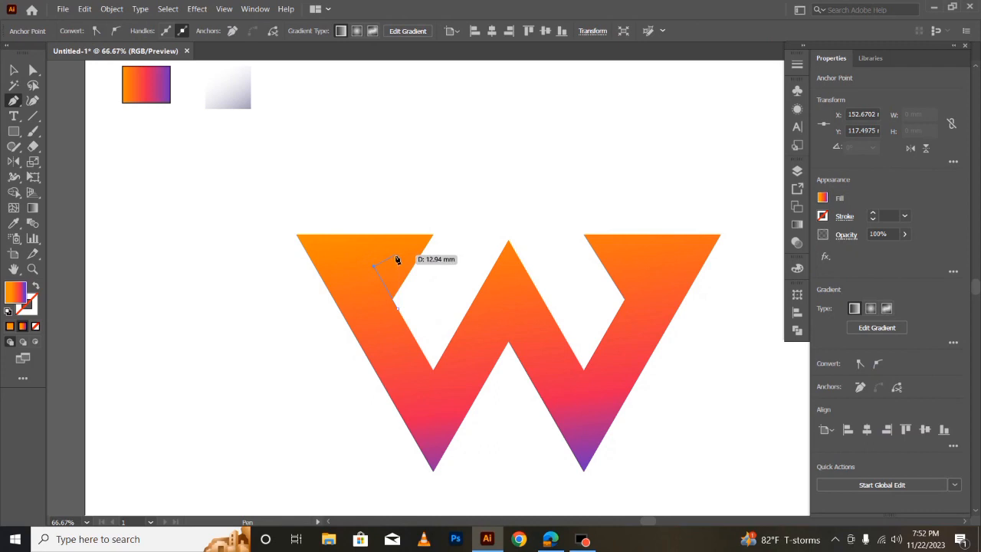
{"action": "left_click", "coordinate": [395, 256]}
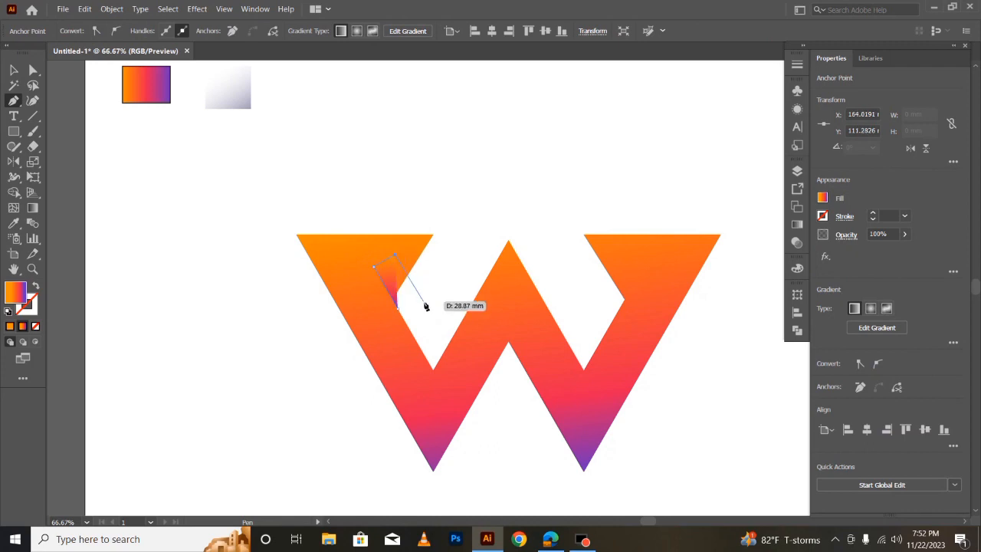
{"action": "left_click", "coordinate": [421, 301]}
{"action": "left_click", "coordinate": [399, 309]}
{"action": "left_click", "coordinate": [13, 70]}
{"action": "left_click", "coordinate": [225, 363]}
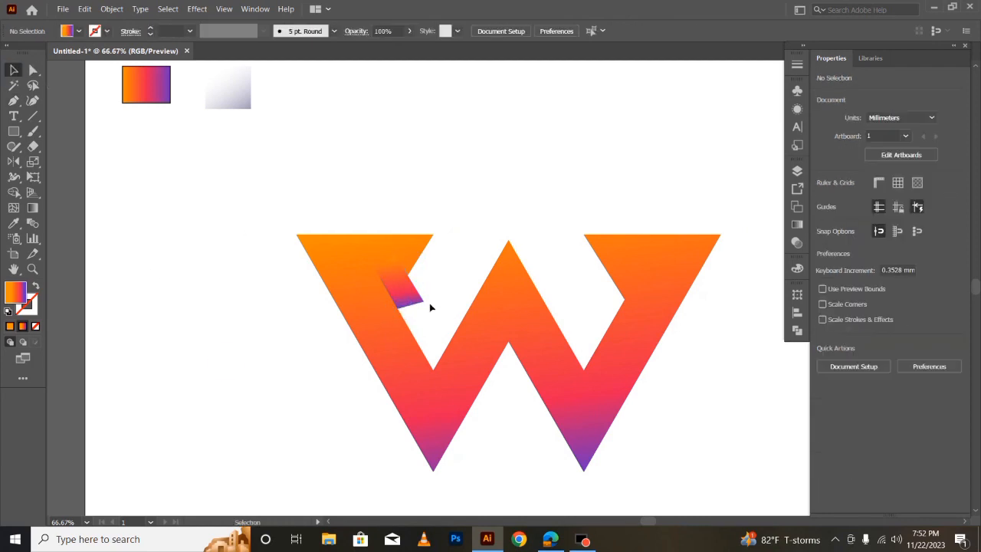
Step: Fill the pen-drawn four-sided piece with white
{"action": "left_click", "coordinate": [388, 286]}
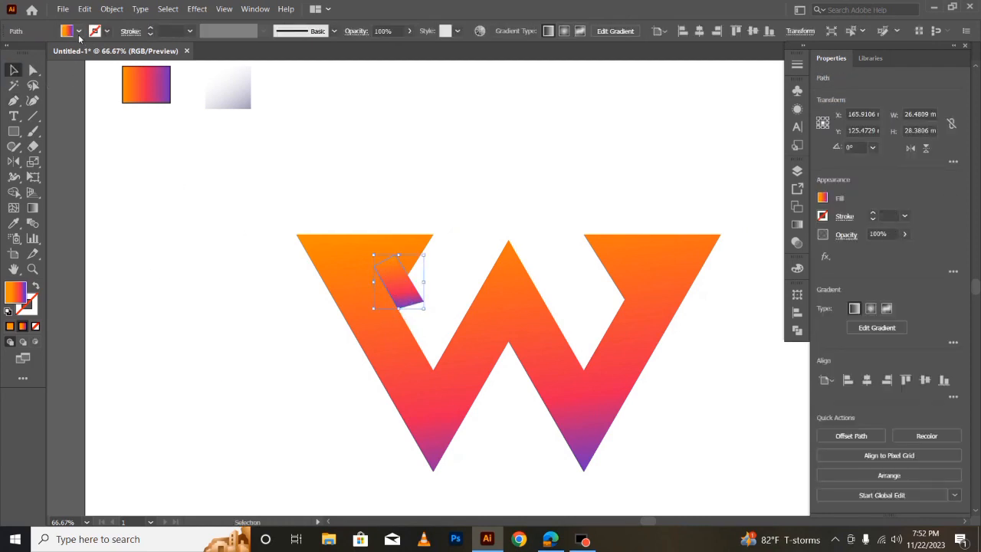
{"action": "left_click", "coordinate": [78, 32]}
{"action": "left_click", "coordinate": [28, 56]}
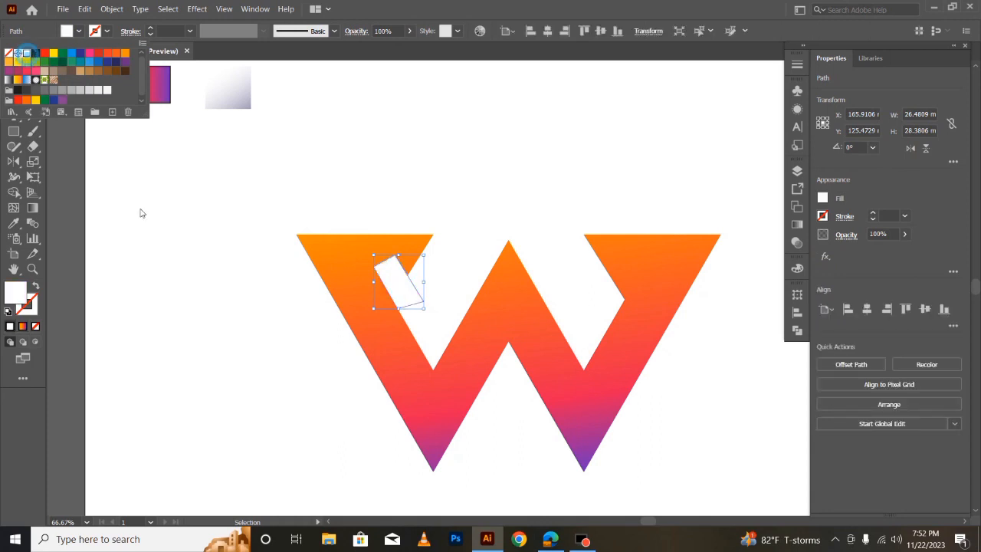
{"action": "left_click", "coordinate": [228, 324]}
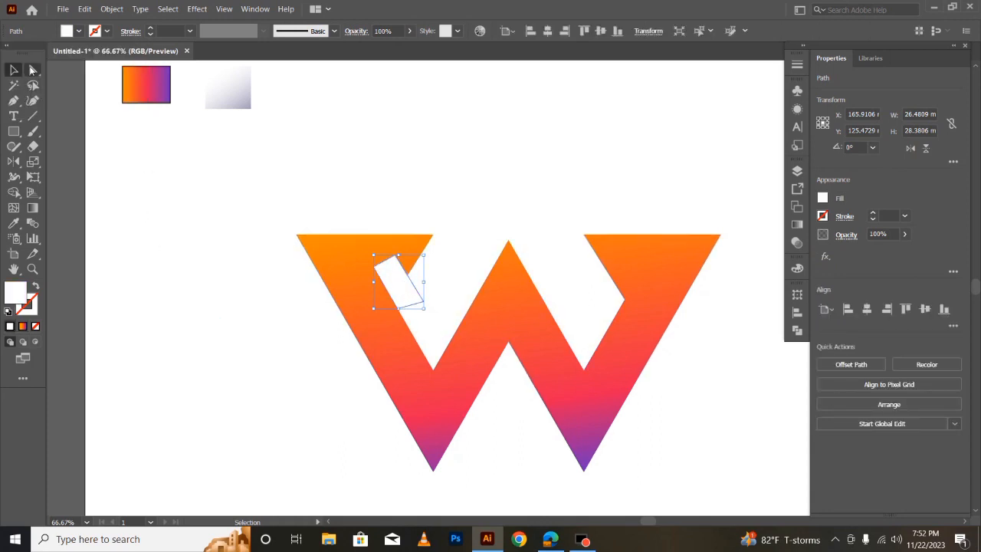
Step: Round the two upper corners of the white piece fully so its end inside the left arm becomes semicircular
{"action": "left_click", "coordinate": [33, 70]}
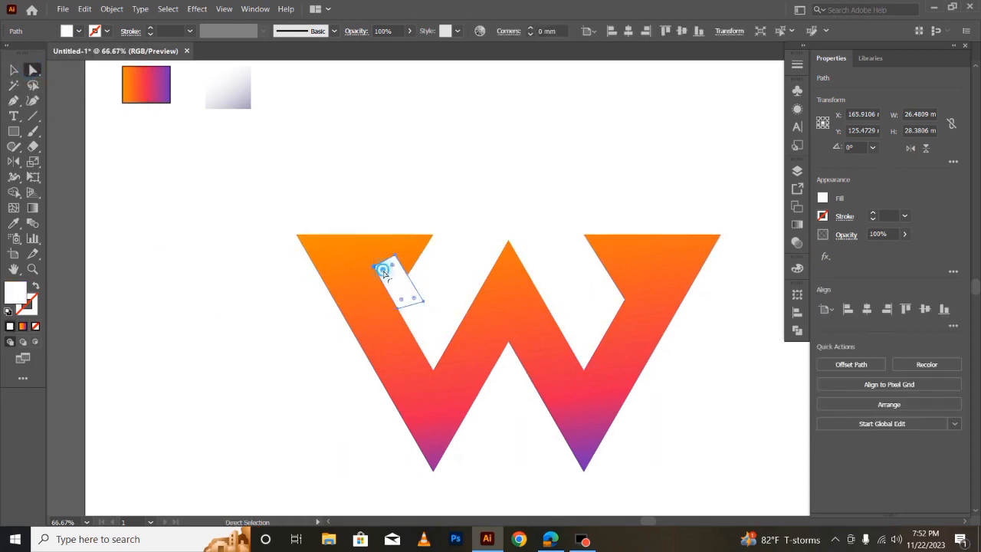
{"action": "left_click_drag", "start_coordinate": [393, 268], "coordinate": [401, 285]}
{"action": "left_click", "coordinate": [14, 70]}
{"action": "left_click", "coordinate": [260, 361]}
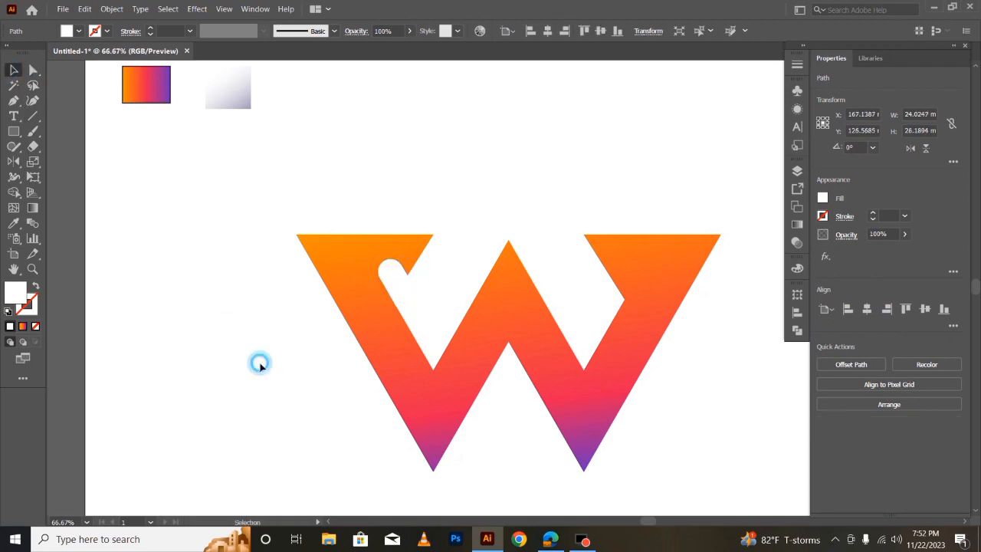
Step: Create a copy of the white piece reflected across the vertical axis and move it beside the inner corner of the right arm
{"action": "right_click", "coordinate": [397, 281]}
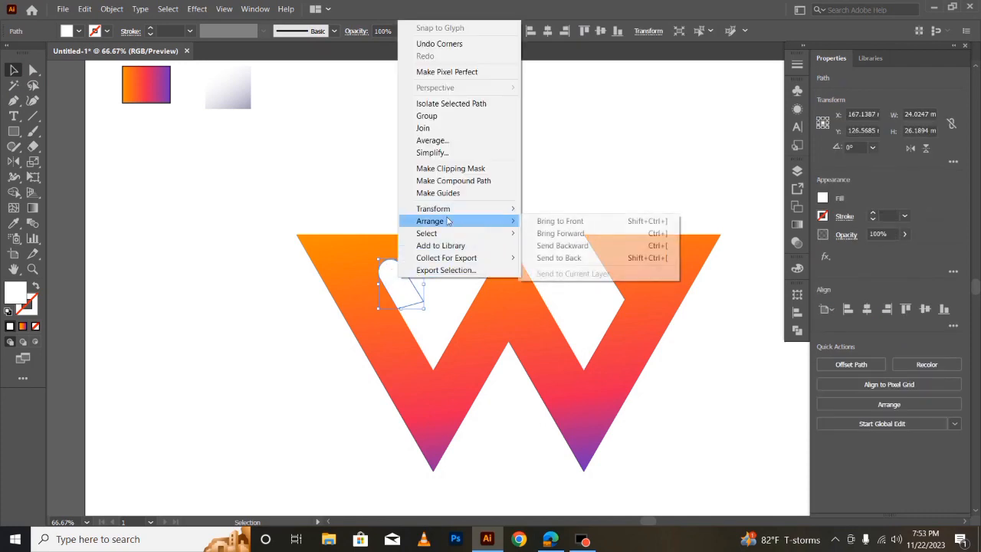
{"action": "mouse_move", "coordinate": [449, 208]}
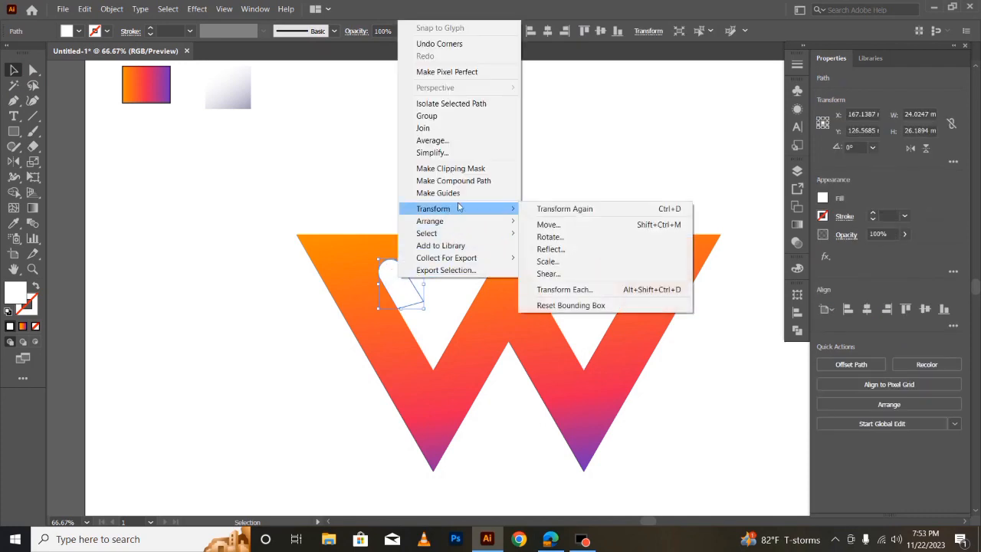
{"action": "left_click", "coordinate": [559, 251]}
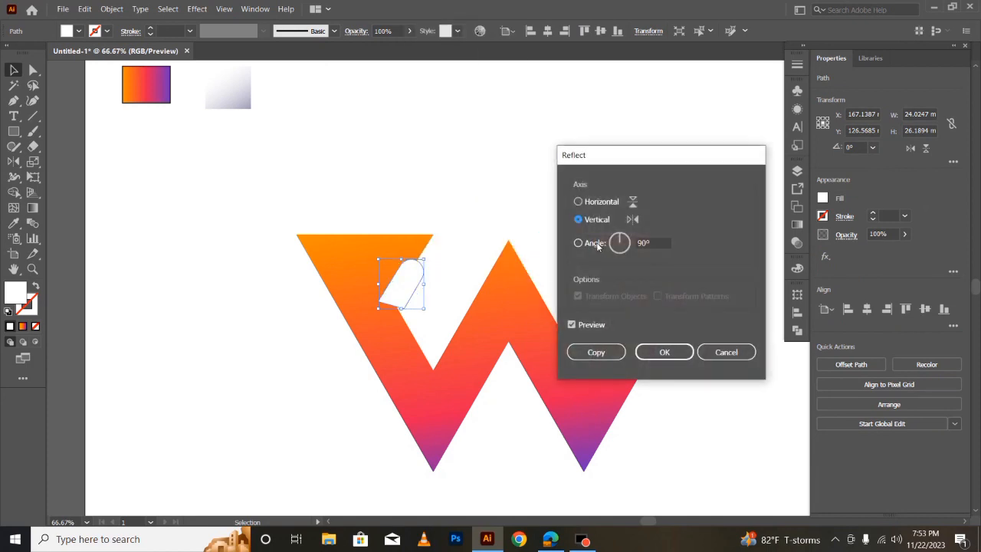
{"action": "left_click", "coordinate": [603, 351]}
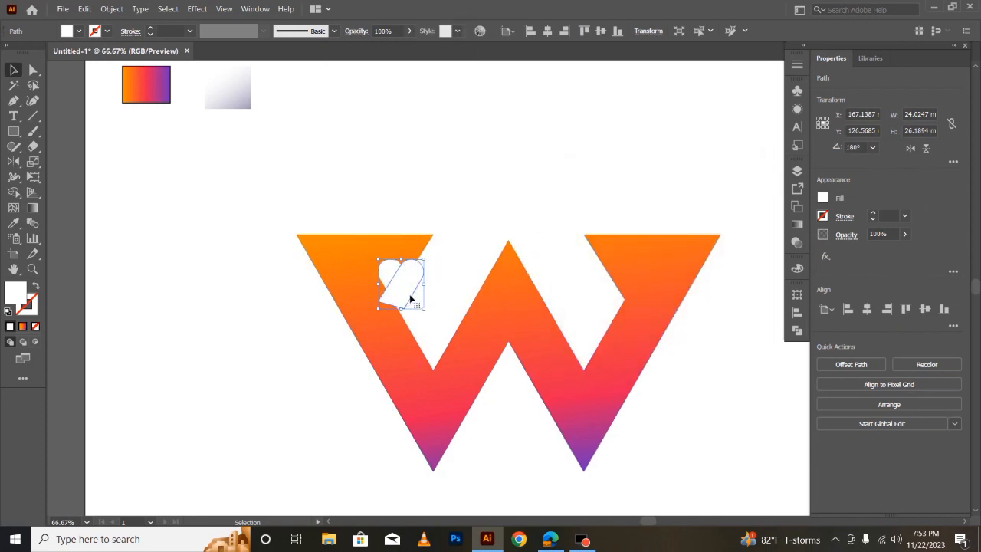
{"action": "left_click_drag", "start_coordinate": [406, 291], "coordinate": [595, 312]}
Step: Give the mirrored piece a black 1 pt stroke and draw a horizontal guide line about 167 mm long from the top of the left notch
{"action": "left_click", "coordinate": [32, 117]}
{"action": "left_click", "coordinate": [78, 30]}
{"action": "left_click", "coordinate": [110, 33]}
{"action": "left_click", "coordinate": [108, 31]}
{"action": "left_click", "coordinate": [35, 53]}
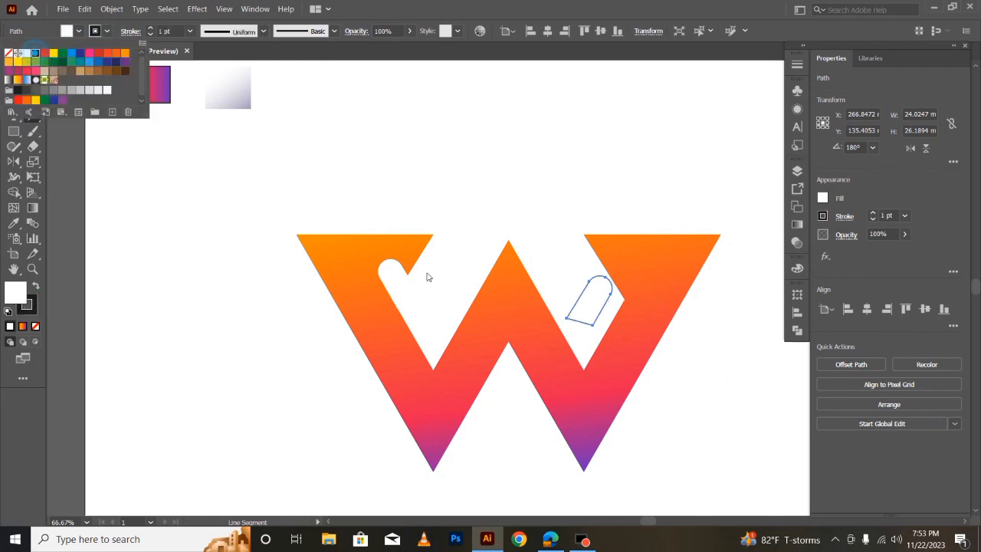
{"action": "left_click", "coordinate": [208, 252]}
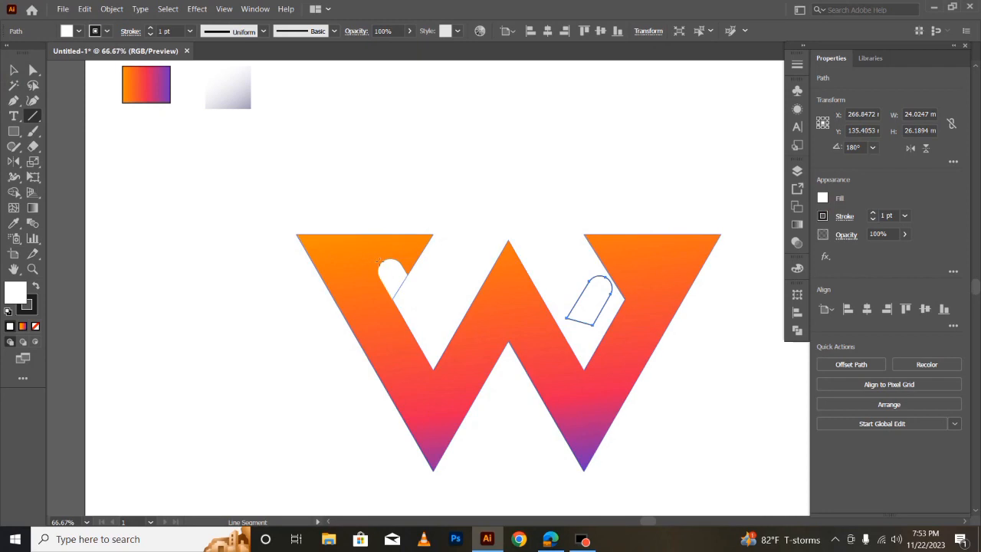
{"action": "left_click_drag", "start_coordinate": [374, 259], "coordinate": [691, 258]}
Step: Move the mirrored piece into the right arm with its rounded top on the guide line, and delete the line
{"action": "left_click", "coordinate": [13, 70]}
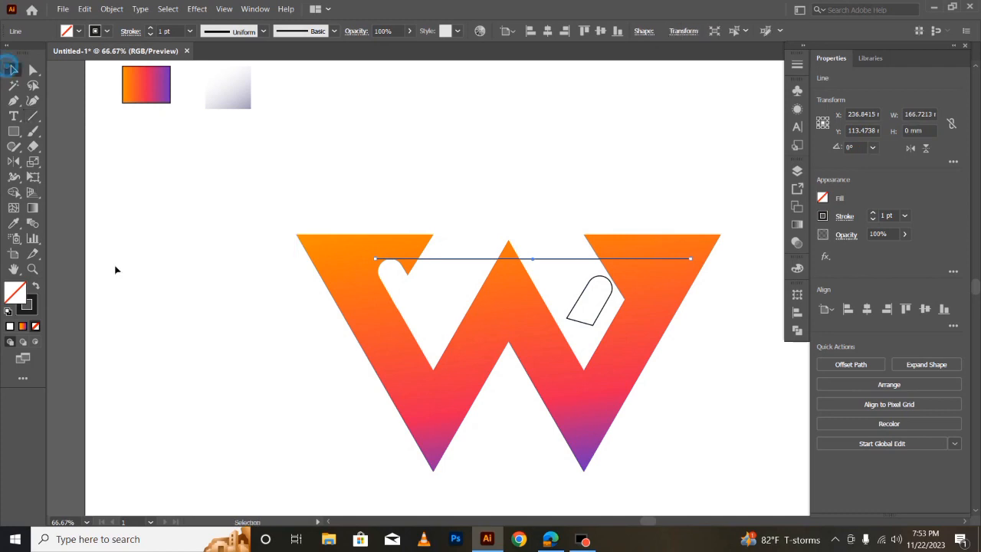
{"action": "left_click", "coordinate": [532, 300]}
{"action": "left_click", "coordinate": [587, 306]}
{"action": "left_click_drag", "start_coordinate": [590, 309], "coordinate": [613, 292]}
{"action": "left_click", "coordinate": [203, 309]}
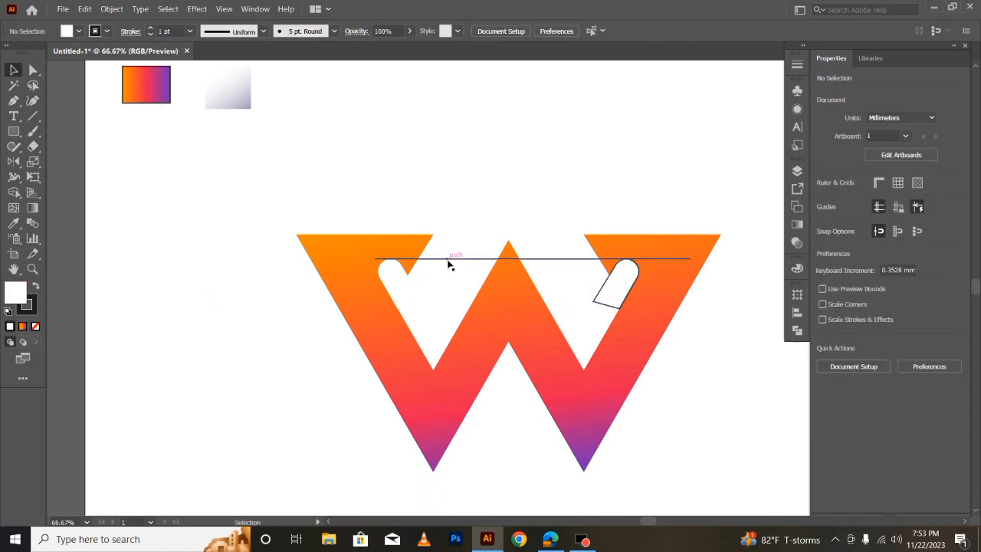
{"action": "left_click", "coordinate": [449, 261]}
{"action": "key", "text": "Delete"}
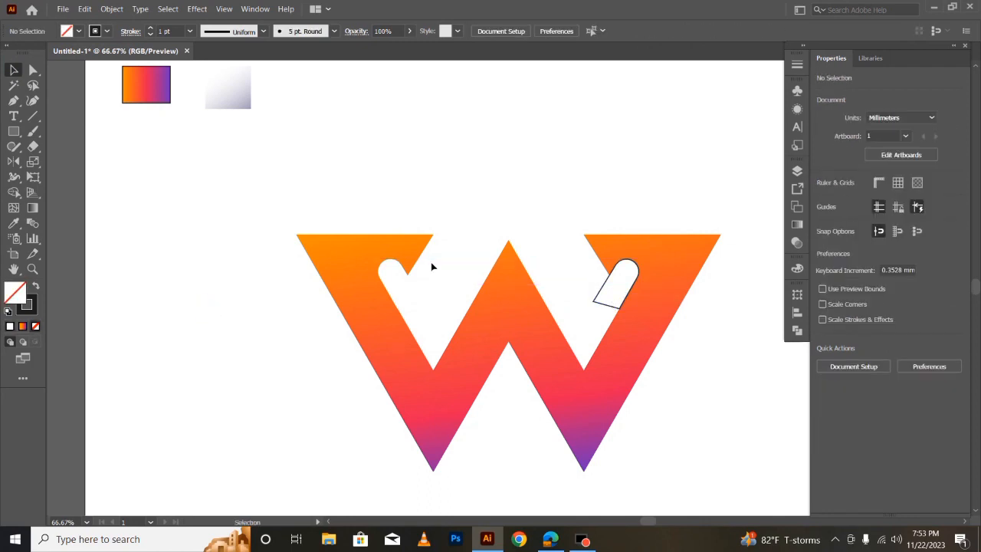
Step: Remove the stroke from the mirrored white piece in the right arm
{"action": "left_click", "coordinate": [603, 296]}
{"action": "left_click", "coordinate": [106, 31]}
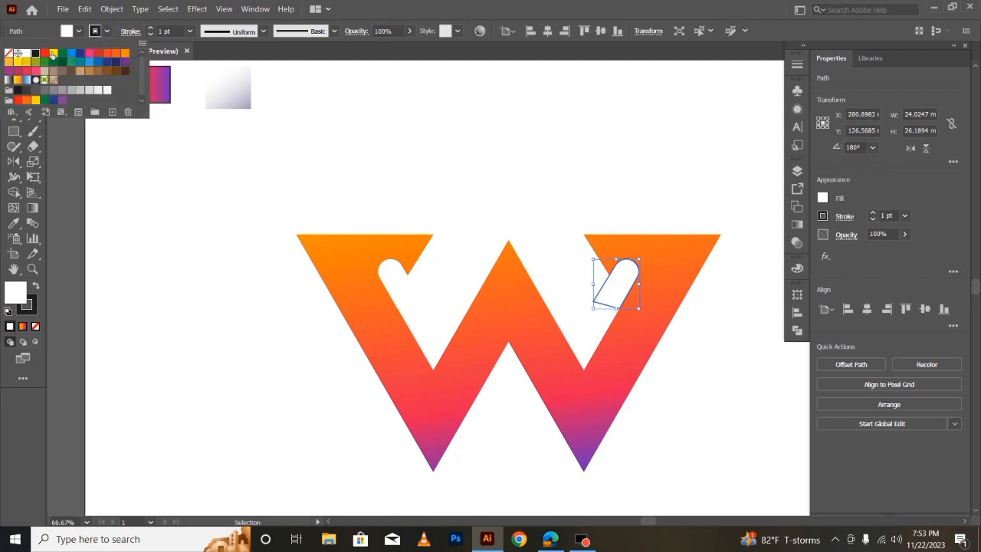
{"action": "left_click", "coordinate": [9, 54]}
{"action": "left_click", "coordinate": [215, 355]}
Step: Select the W with both white pieces and use Shape Builder to cut the rounded notches out of the left and right arms
{"action": "mouse_move", "coordinate": [333, 175]}
{"action": "left_mouse_down"}
{"action": "mouse_move", "coordinate": [452, 247]}
{"action": "mouse_move", "coordinate": [721, 471]}
{"action": "left_mouse_up"}
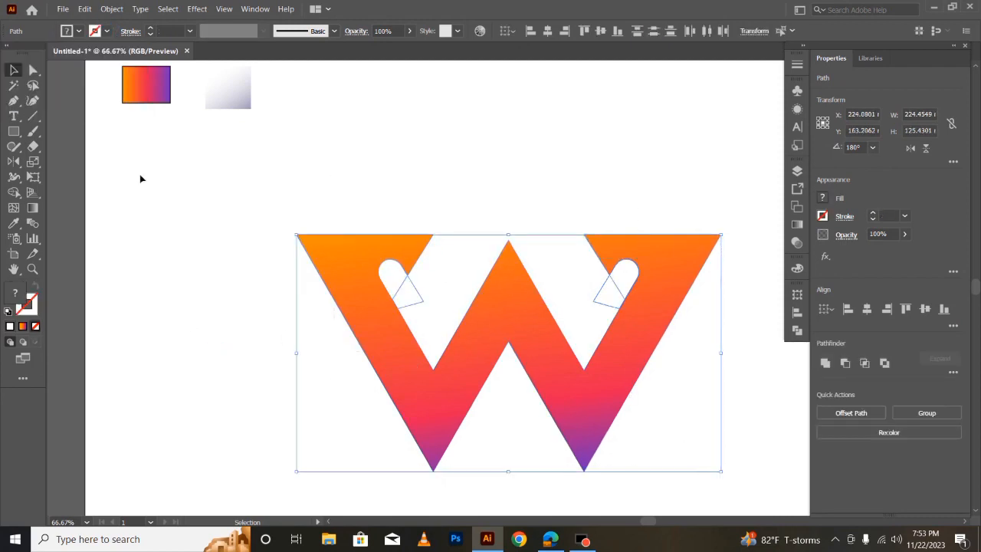
{"action": "left_click", "coordinate": [14, 191]}
{"action": "left_click", "coordinate": [407, 291]}
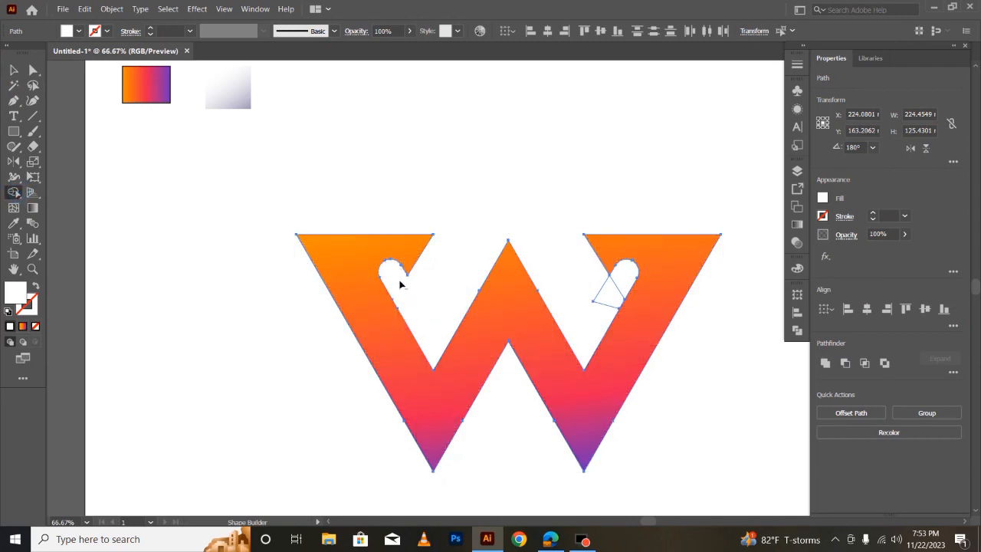
{"action": "left_click", "coordinate": [613, 301]}
{"action": "left_click", "coordinate": [14, 69]}
{"action": "left_click", "coordinate": [197, 299]}
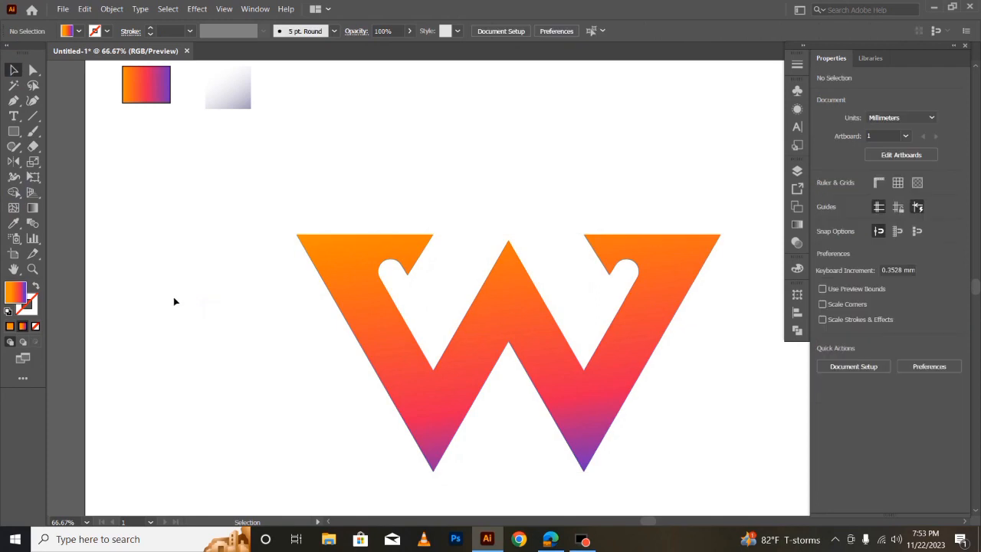
{"action": "scroll", "coordinate": [151, 336], "scroll_direction": "down", "scroll_amount": 1}
{"action": "scroll", "coordinate": [151, 336], "scroll_direction": "down", "scroll_amount": 1}
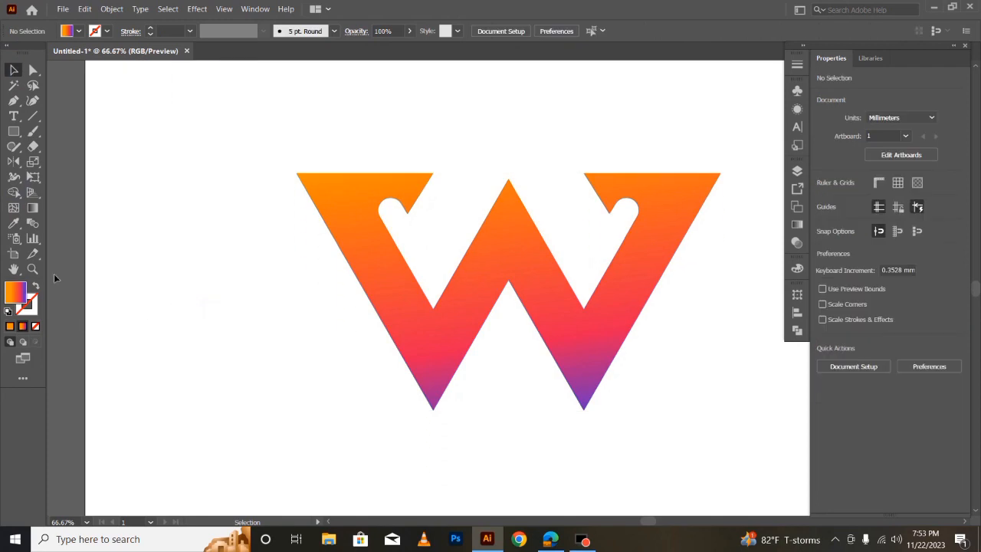
Step: Draw a closed four-sided shape with the Pen tool over the lower left arm, starting and ending at the left inner vertex of the W
{"action": "left_click", "coordinate": [14, 100]}
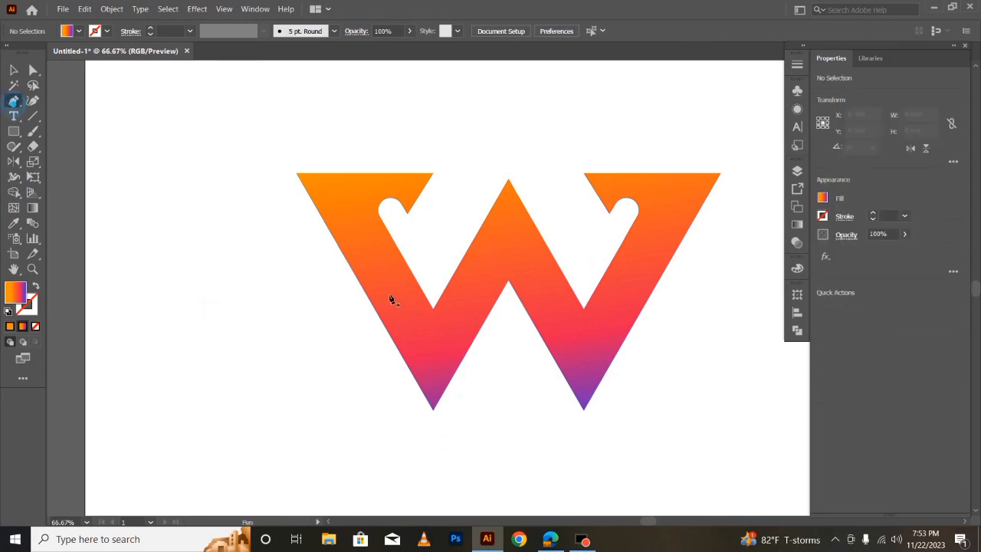
{"action": "left_click", "coordinate": [433, 307]}
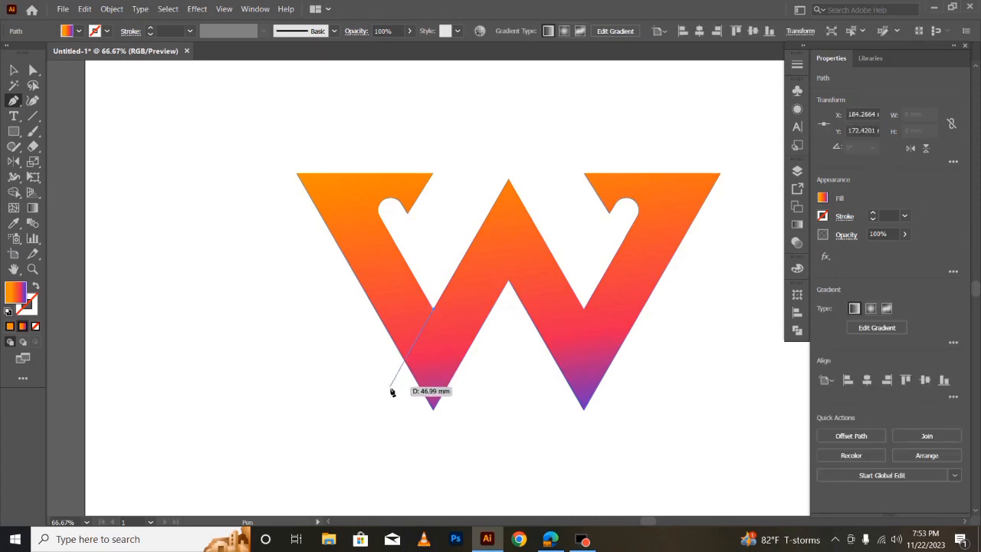
{"action": "left_click", "coordinate": [390, 387]}
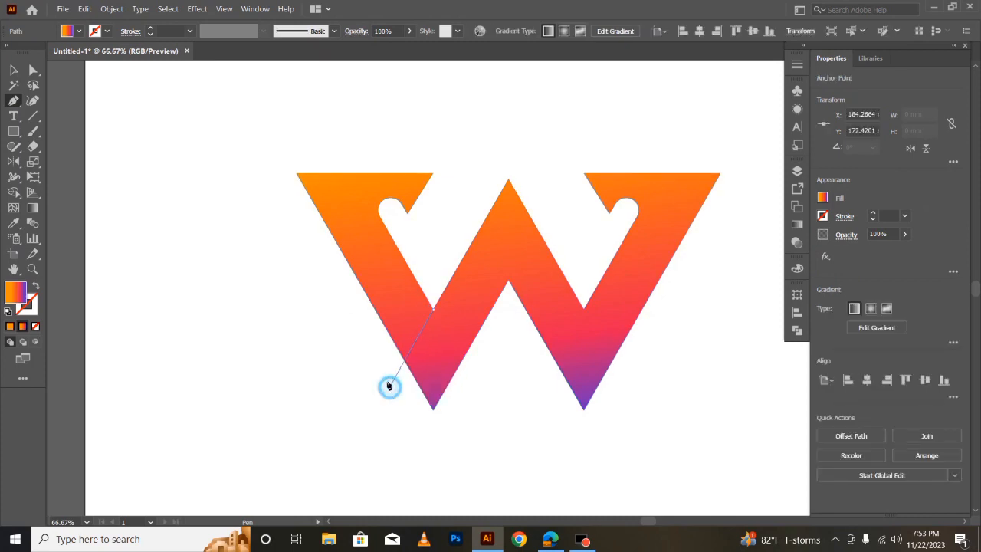
{"action": "left_click", "coordinate": [336, 302]}
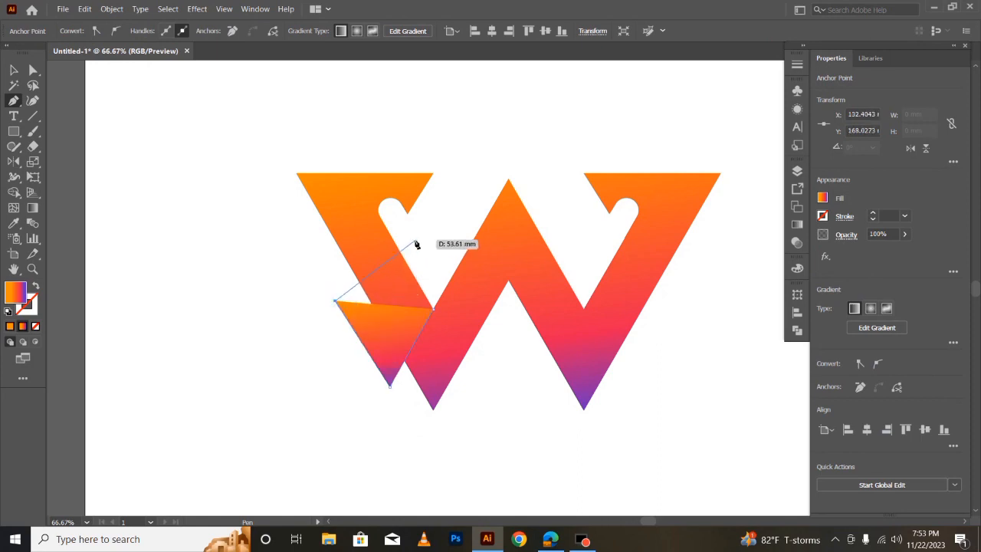
{"action": "left_click", "coordinate": [415, 246]}
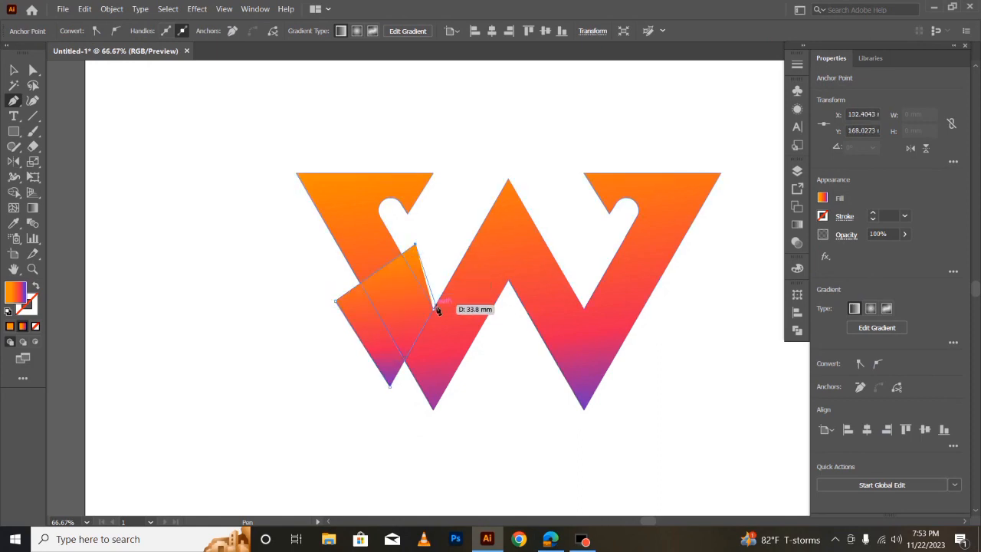
{"action": "left_click", "coordinate": [436, 313]}
Step: Select the W with the four-sided shape and use Shape Builder to remove the parts sticking out on both sides of the left arm
{"action": "left_click", "coordinate": [14, 70]}
{"action": "left_click", "coordinate": [192, 315]}
{"action": "left_click_drag", "start_coordinate": [217, 125], "coordinate": [726, 499]}
{"action": "left_click", "coordinate": [14, 192]}
{"action": "left_click_drag", "start_coordinate": [326, 374], "coordinate": [369, 334]}
{"action": "left_click_drag", "start_coordinate": [427, 260], "coordinate": [417, 272]}
{"action": "scroll", "coordinate": [547, 420], "scroll_direction": "up", "scroll_amount": 2}
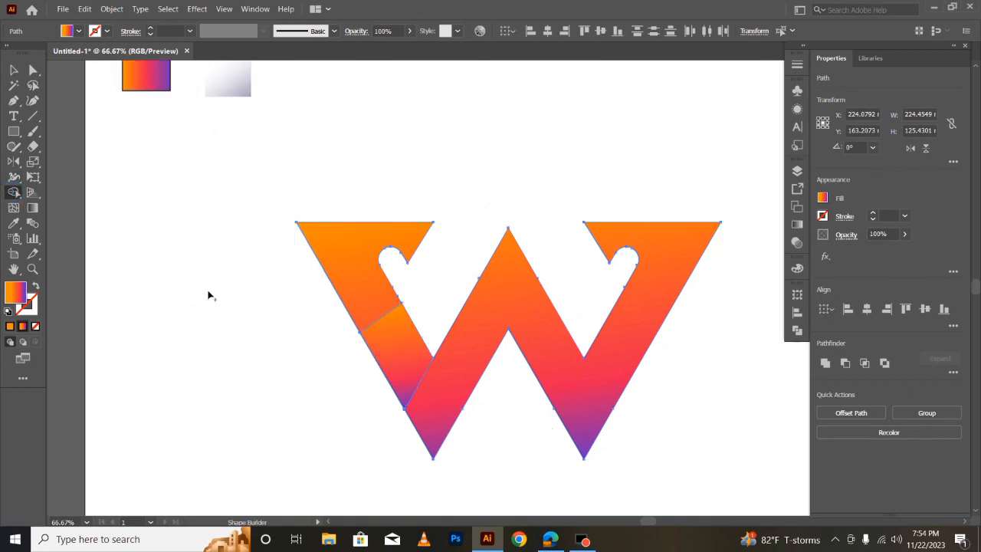
Step: Select the piece in the lower left arm and delete the extra anchor point at its bottom tip
{"action": "left_click", "coordinate": [14, 70]}
{"action": "left_click", "coordinate": [216, 360]}
{"action": "left_click", "coordinate": [410, 356]}
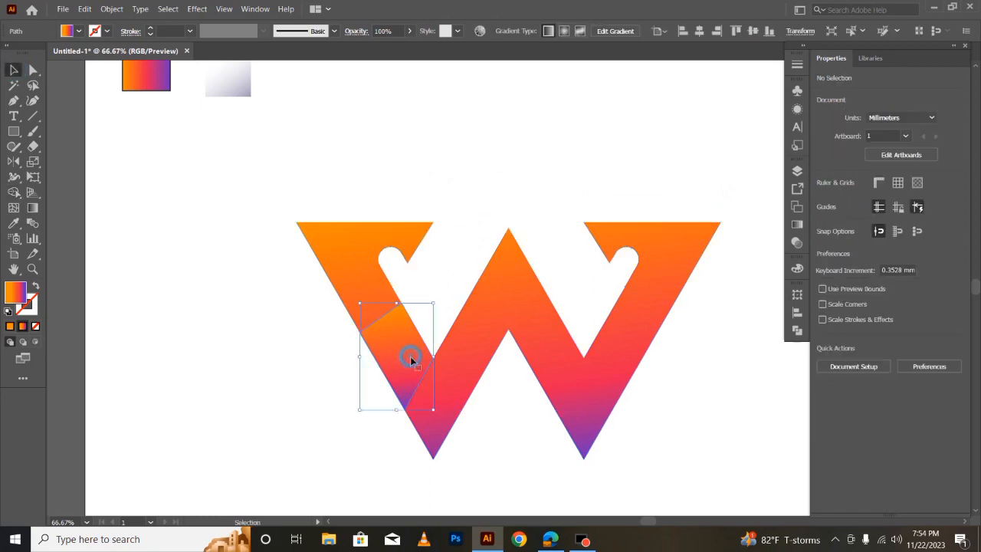
{"action": "left_click", "coordinate": [33, 71]}
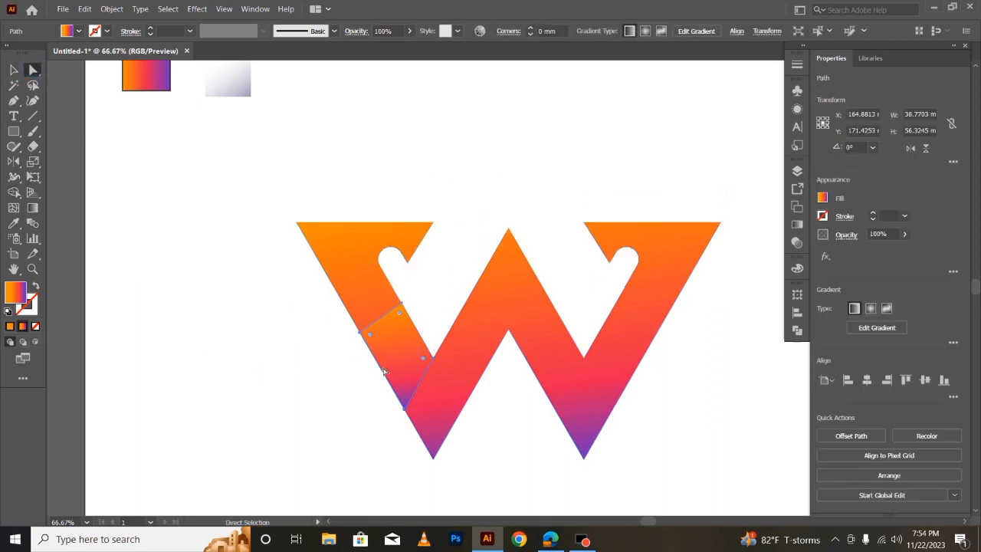
{"action": "key", "text": "ctrl+plus"}
{"action": "key", "text": "ctrl+plus"}
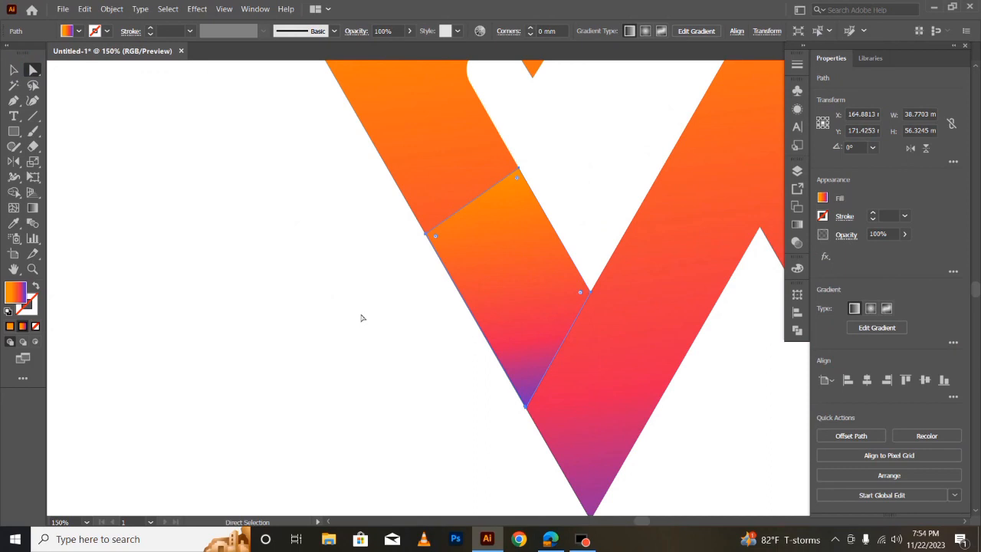
{"action": "left_click", "coordinate": [13, 101]}
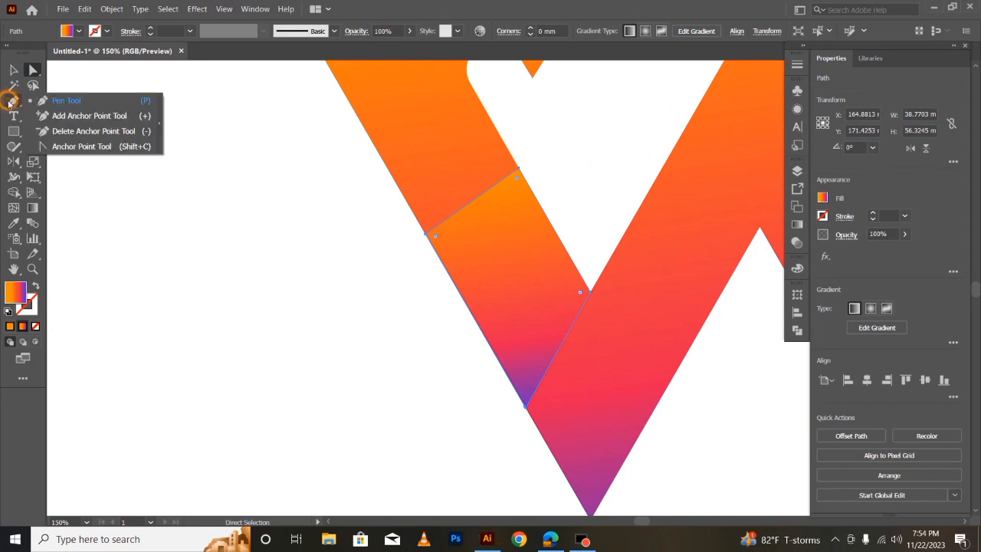
{"action": "left_click", "coordinate": [43, 130]}
{"action": "left_click", "coordinate": [526, 408]}
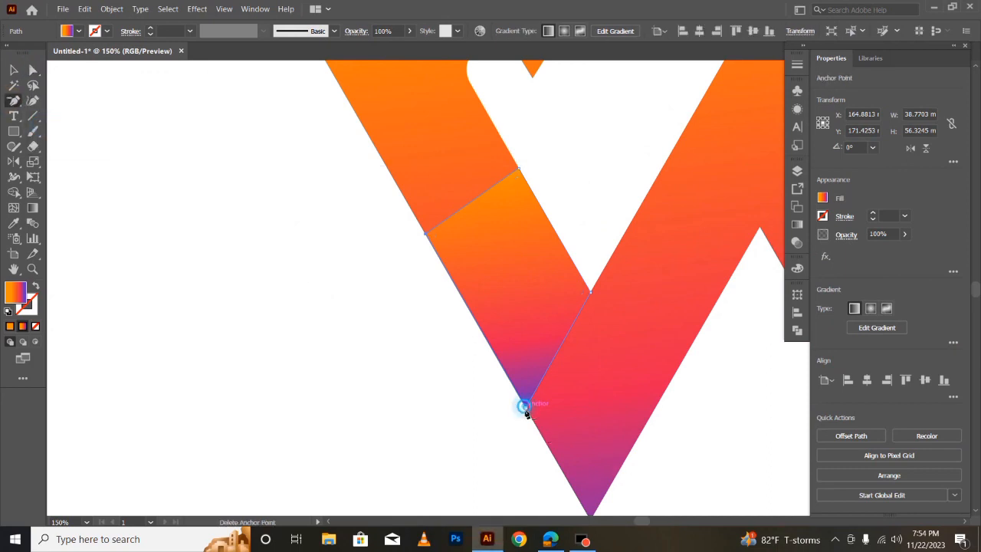
Step: Select the anchors around the piece's bottom tip and delete the remaining duplicate anchor point there
{"action": "left_click", "coordinate": [31, 69]}
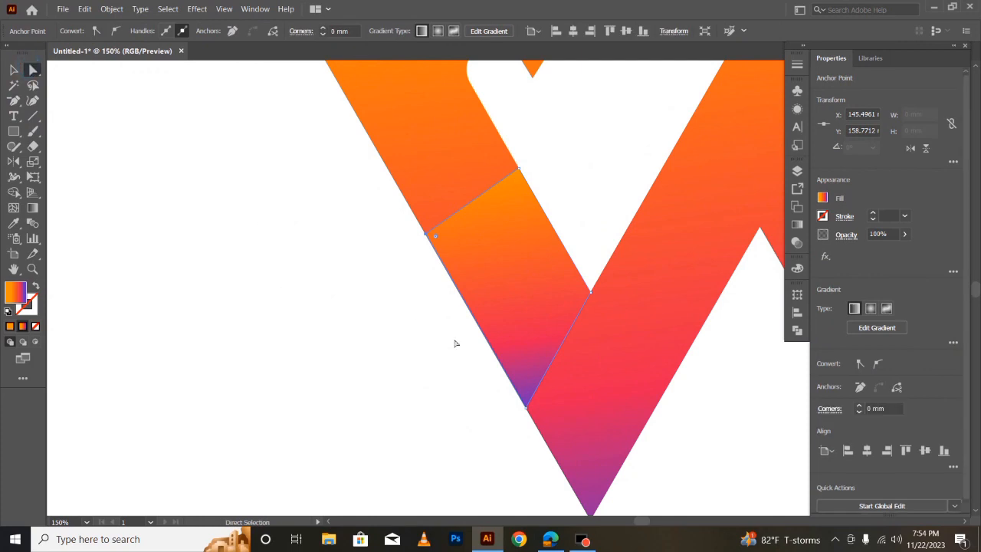
{"action": "left_click_drag", "start_coordinate": [465, 367], "coordinate": [545, 422]}
{"action": "left_click", "coordinate": [14, 100]}
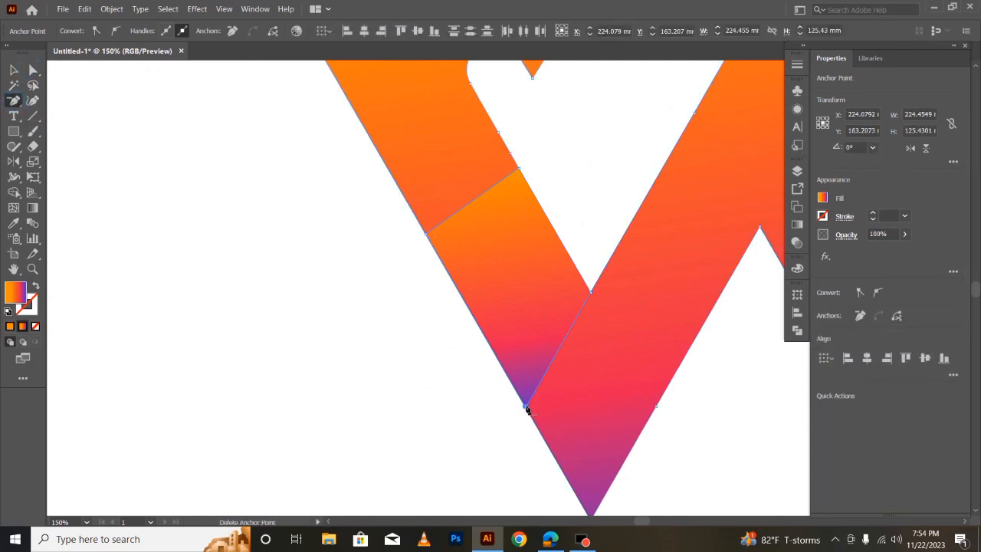
{"action": "left_click", "coordinate": [527, 409]}
Step: Round the bottom tip of the left-arm piece with a live corner radius of about 14.9 mm
{"action": "left_click", "coordinate": [33, 70]}
{"action": "left_click_drag", "start_coordinate": [499, 390], "coordinate": [466, 287]}
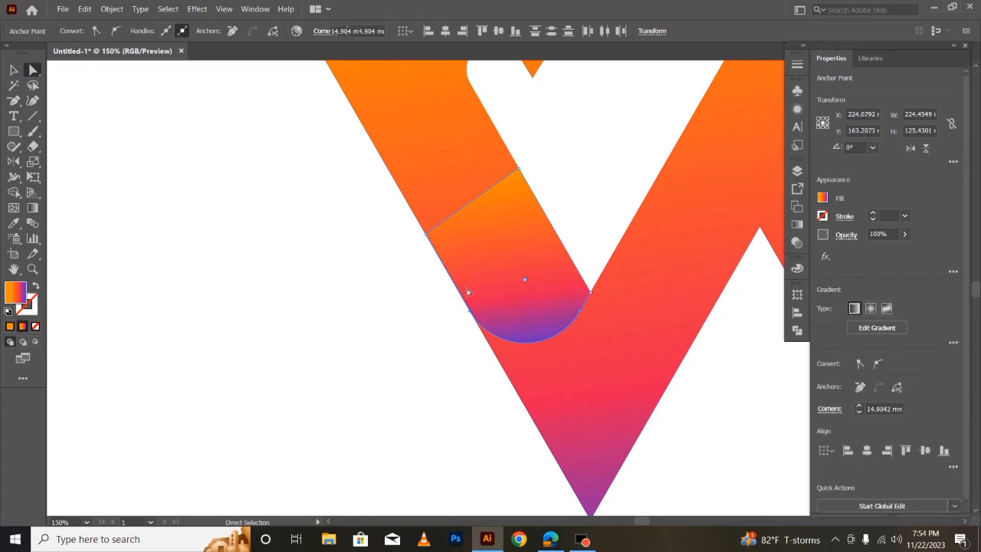
{"action": "key", "text": "ctrl+minus"}
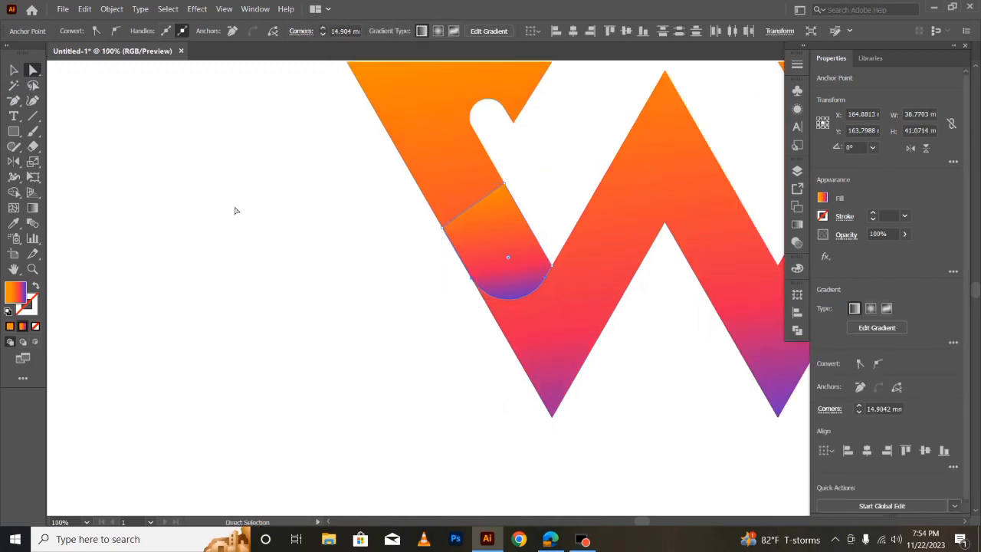
{"action": "left_click", "coordinate": [13, 70]}
{"action": "left_click", "coordinate": [250, 265]}
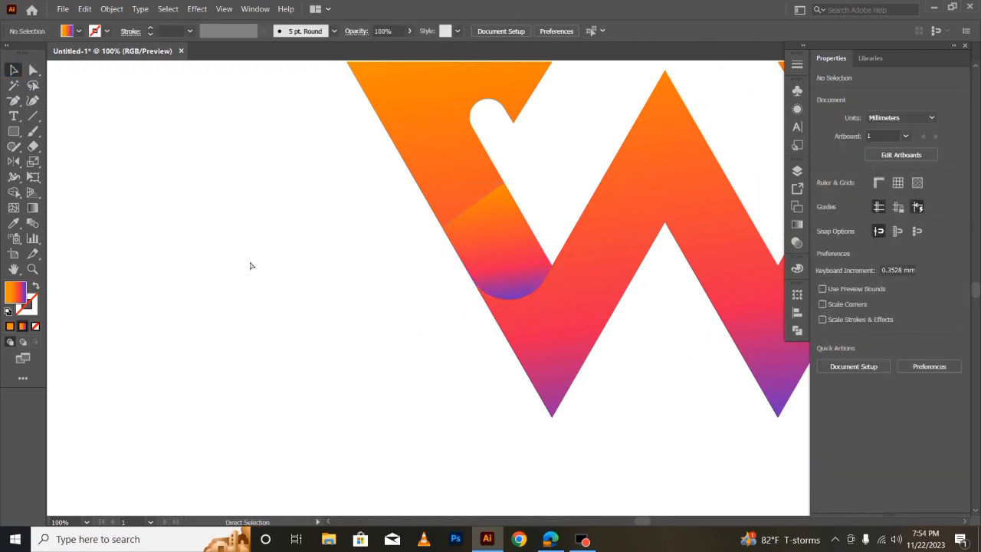
Step: Fill the rounded left-arm piece with the white-to-grey gradient sampled from the sample square using the Eyedropper
{"action": "key", "text": "ctrl+minus"}
{"action": "scroll", "coordinate": [564, 397], "scroll_direction": "up", "scroll_amount": 2}
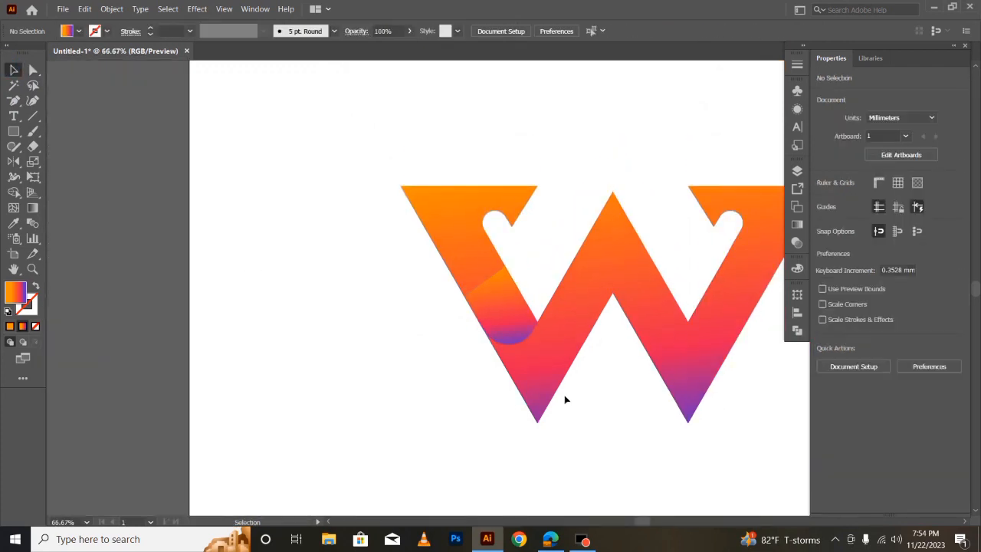
{"action": "left_click", "coordinate": [485, 298]}
{"action": "scroll", "coordinate": [505, 329], "scroll_direction": "up", "scroll_amount": 2}
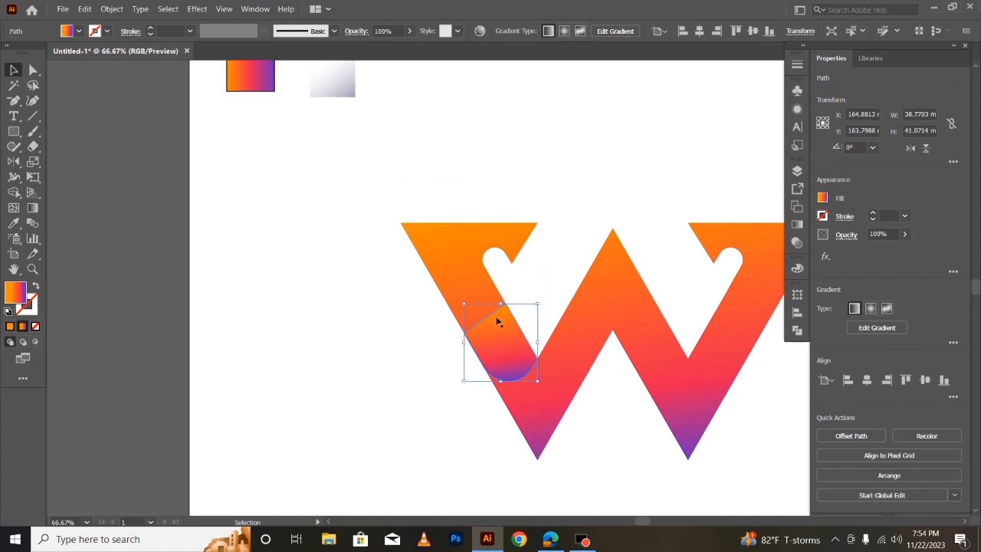
{"action": "scroll", "coordinate": [497, 322], "scroll_direction": "up", "scroll_amount": 1}
{"action": "key", "text": "i"}
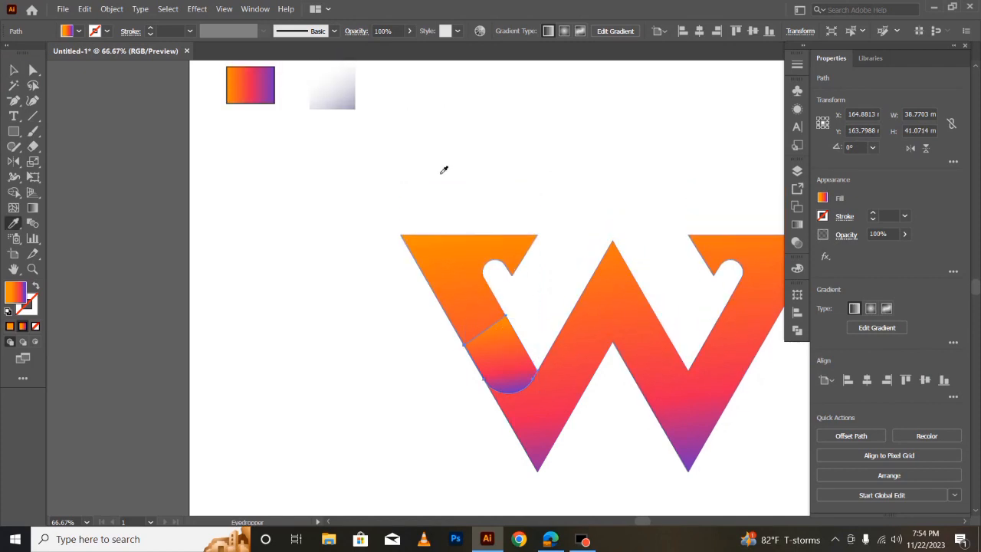
{"action": "left_click", "coordinate": [346, 100]}
{"action": "left_click", "coordinate": [19, 70]}
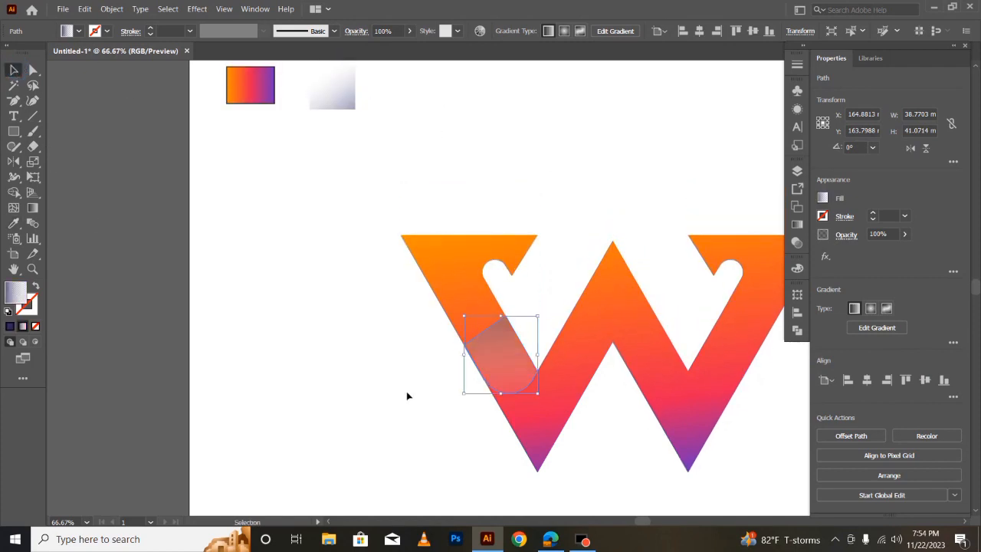
Step: Redraw the rounded piece's gradient diagonally from the upper outer corner of the left arm to the piece's rounded end
{"action": "left_click", "coordinate": [32, 207]}
{"action": "mouse_move", "coordinate": [407, 242]}
{"action": "left_mouse_down"}
{"action": "mouse_move", "coordinate": [565, 422]}
{"action": "mouse_move", "coordinate": [520, 380]}
{"action": "left_mouse_up"}
{"action": "left_click", "coordinate": [16, 68]}
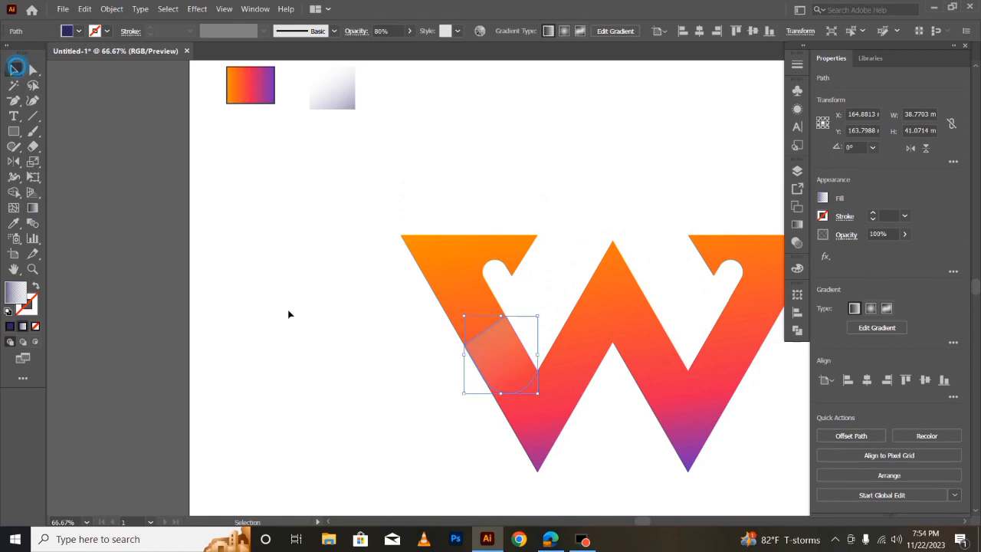
{"action": "left_click", "coordinate": [353, 403]}
Step: Reverse the rounded piece's gradient so it darkens toward the rounded end, and move the dark stop to about 44% and the white stop to about 88%
{"action": "left_click", "coordinate": [484, 365]}
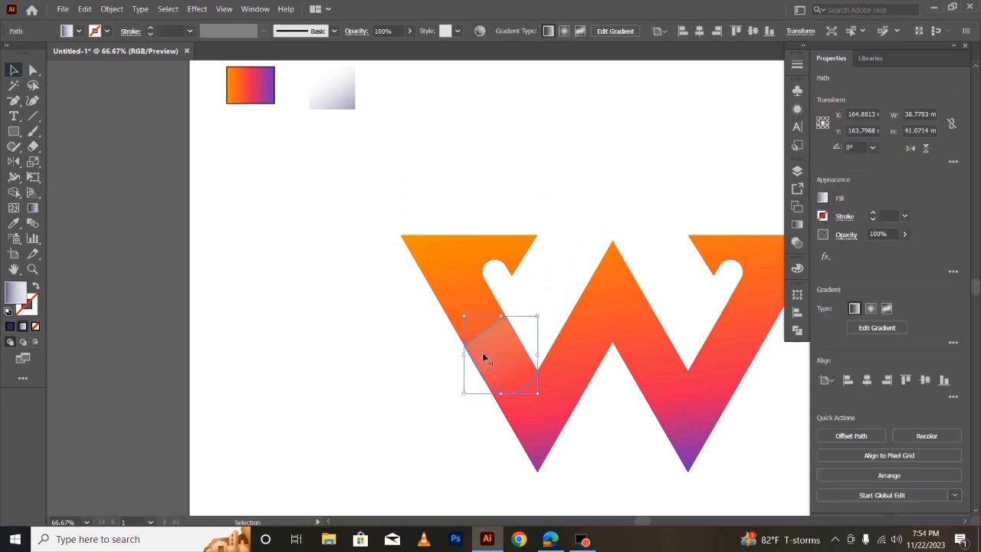
{"action": "left_click", "coordinate": [33, 207]}
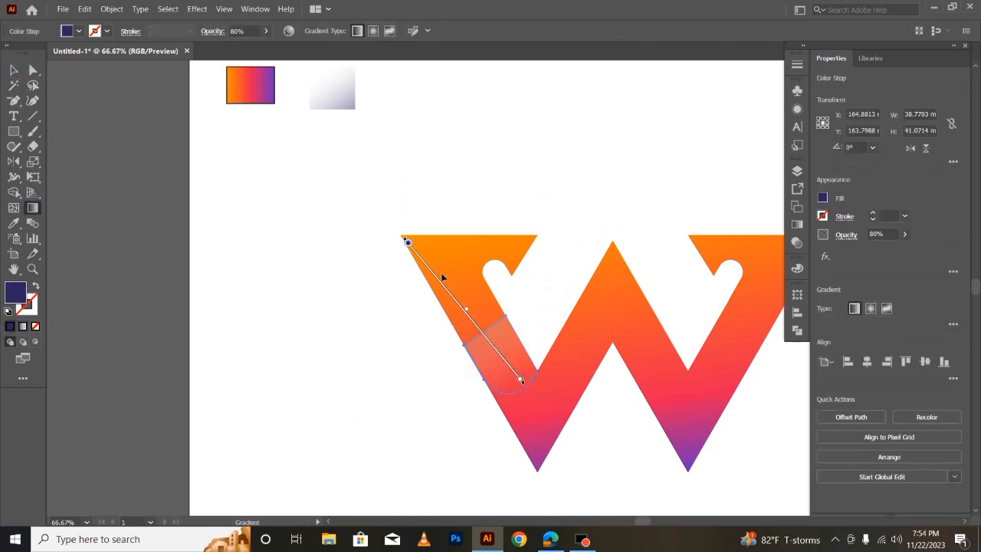
{"action": "left_click_drag", "start_coordinate": [371, 258], "coordinate": [544, 407]}
{"action": "mouse_move", "coordinate": [590, 443]}
{"action": "left_mouse_down"}
{"action": "mouse_move", "coordinate": [405, 252]}
{"action": "mouse_move", "coordinate": [462, 316]}
{"action": "left_mouse_up"}
{"action": "left_click_drag", "start_coordinate": [591, 449], "coordinate": [541, 394]}
{"action": "left_click_drag", "start_coordinate": [502, 358], "coordinate": [510, 366]}
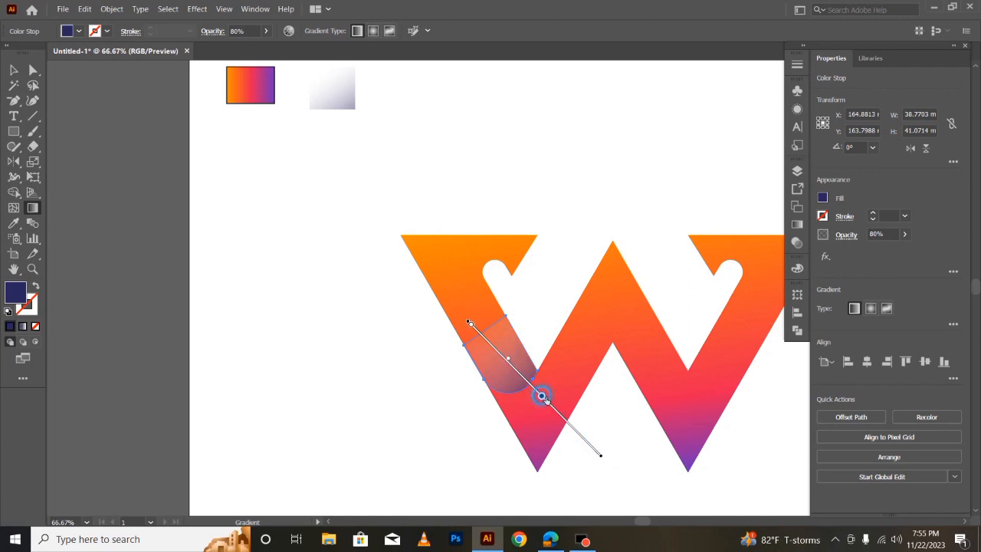
{"action": "left_click", "coordinate": [544, 397]}
{"action": "left_click_drag", "start_coordinate": [474, 328], "coordinate": [487, 343]}
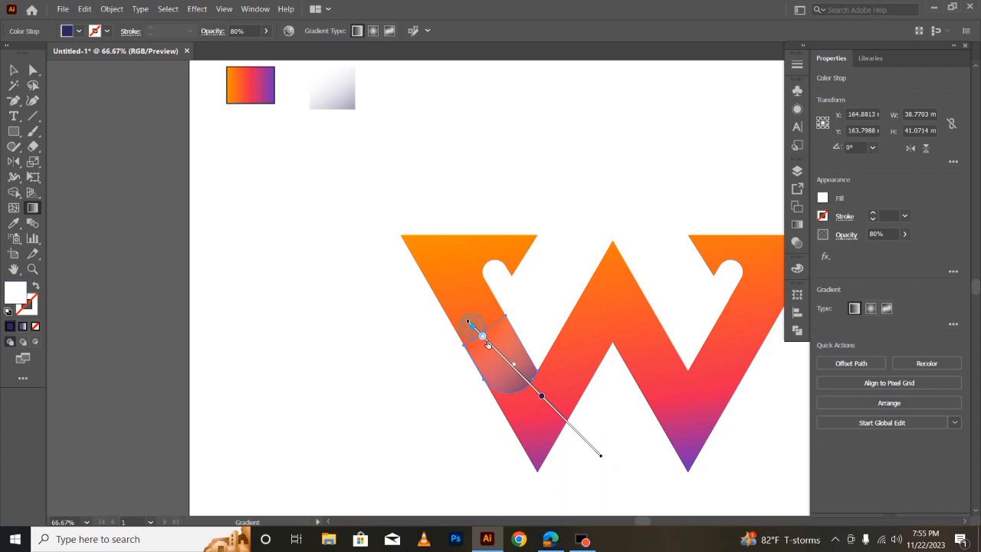
{"action": "left_click", "coordinate": [14, 70]}
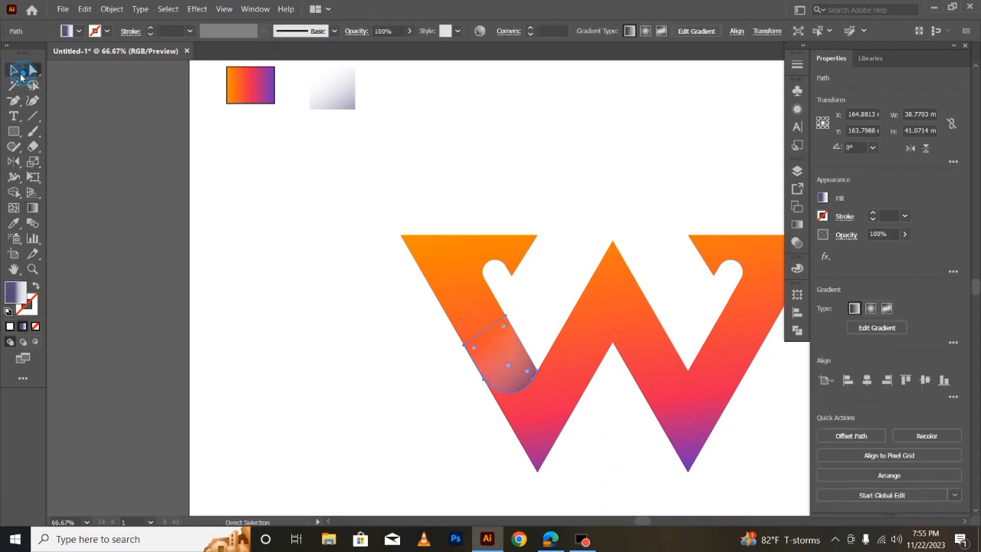
{"action": "left_click", "coordinate": [328, 423]}
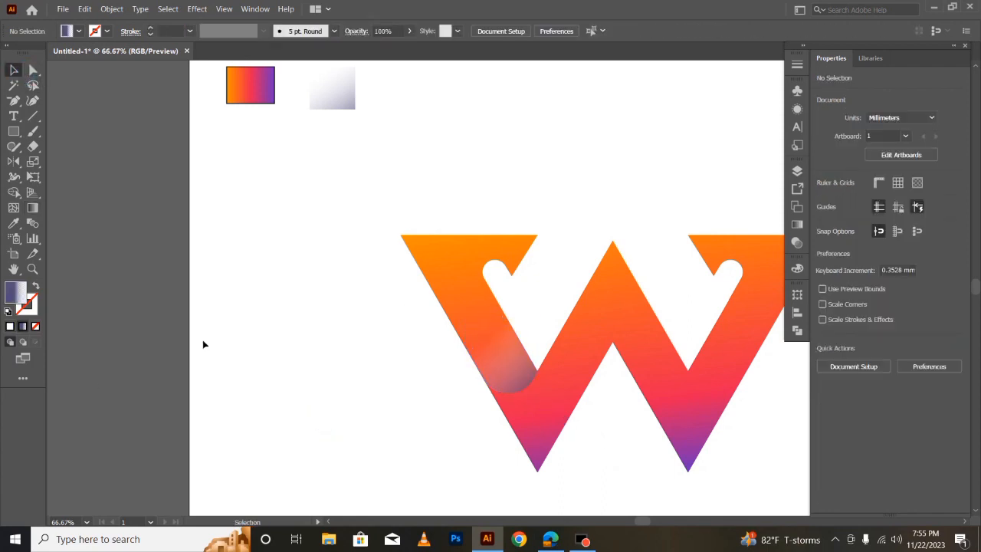
Step: Redraw the rounded piece's gradient along a longer diagonal, from beyond its rounded end up to the outer edge of the left arm
{"action": "left_click", "coordinate": [512, 366]}
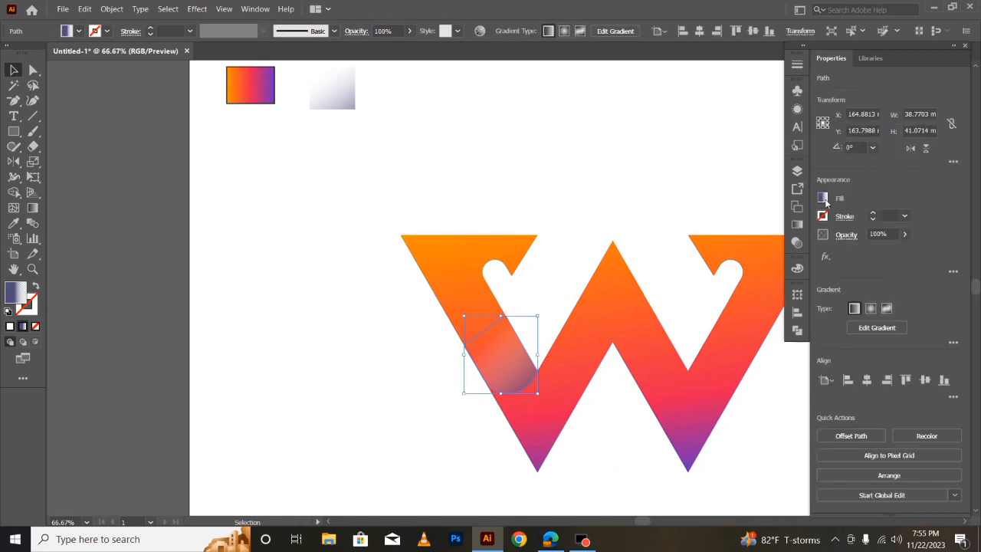
{"action": "left_click", "coordinate": [823, 199]}
{"action": "left_click", "coordinate": [453, 331]}
{"action": "left_click", "coordinate": [501, 365]}
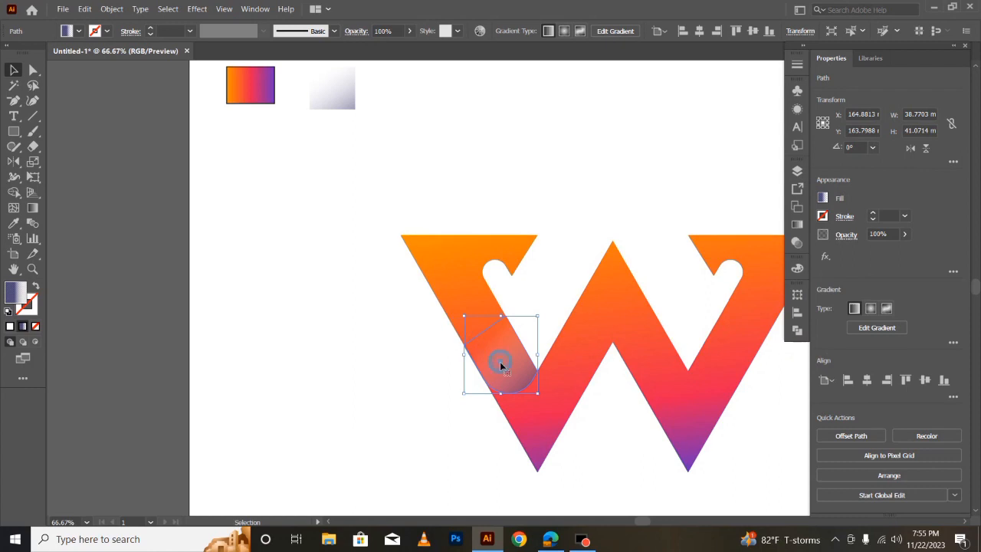
{"action": "left_click", "coordinate": [32, 211]}
{"action": "left_click_drag", "start_coordinate": [366, 272], "coordinate": [506, 389]}
{"action": "left_click_drag", "start_coordinate": [610, 453], "coordinate": [422, 279]}
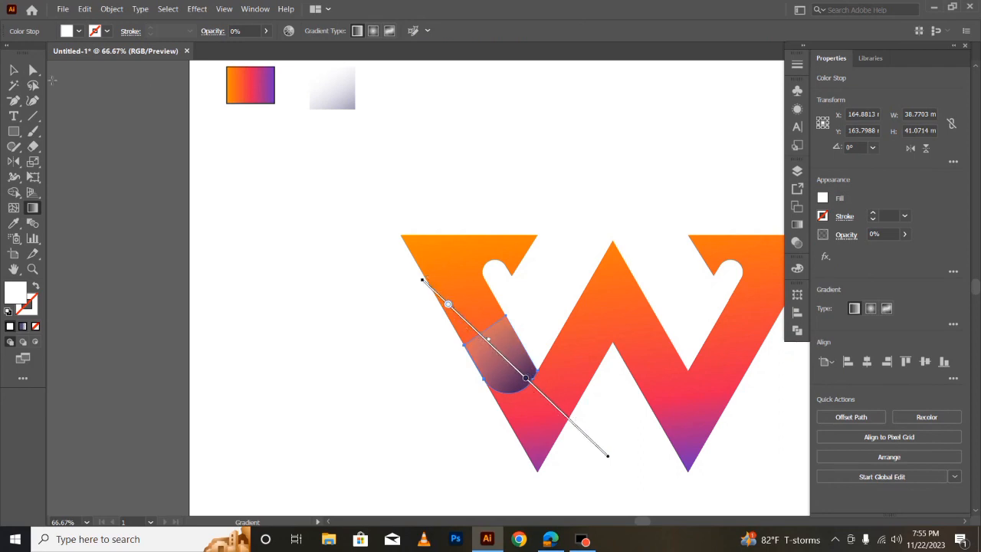
{"action": "left_click", "coordinate": [13, 69]}
{"action": "left_click", "coordinate": [222, 304]}
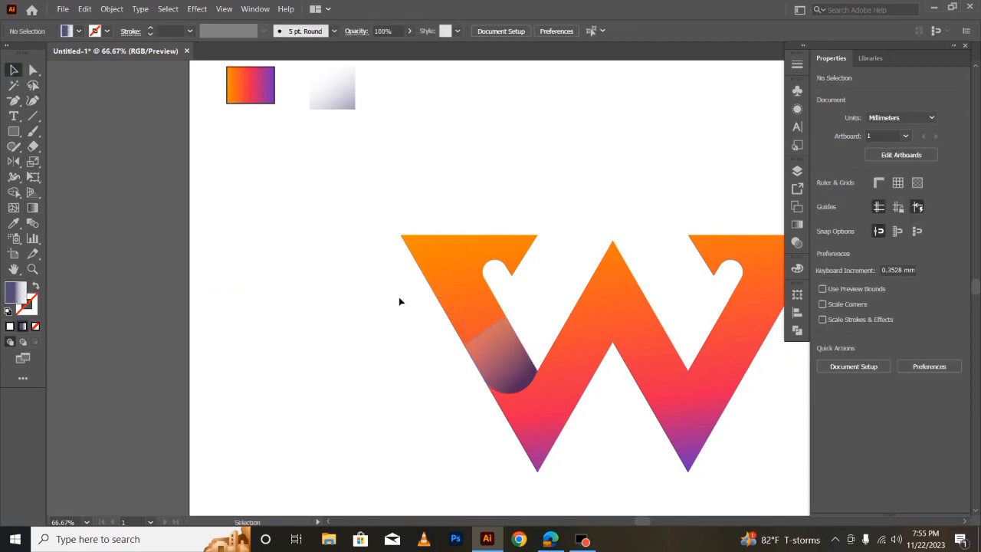
Step: Set the opacity of the dark colour stop in the rounded piece's gradient to 70%
{"action": "left_click", "coordinate": [523, 370]}
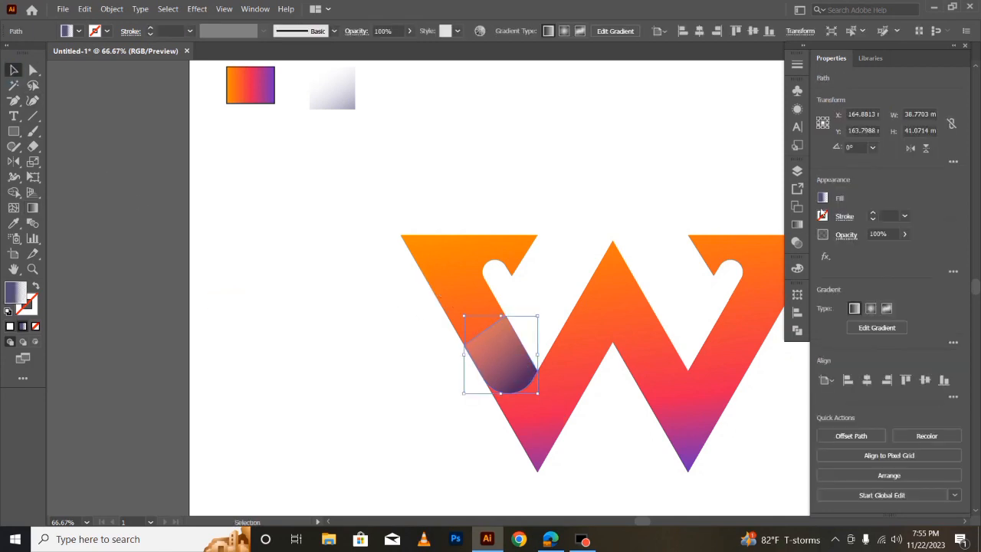
{"action": "left_click", "coordinate": [797, 224]}
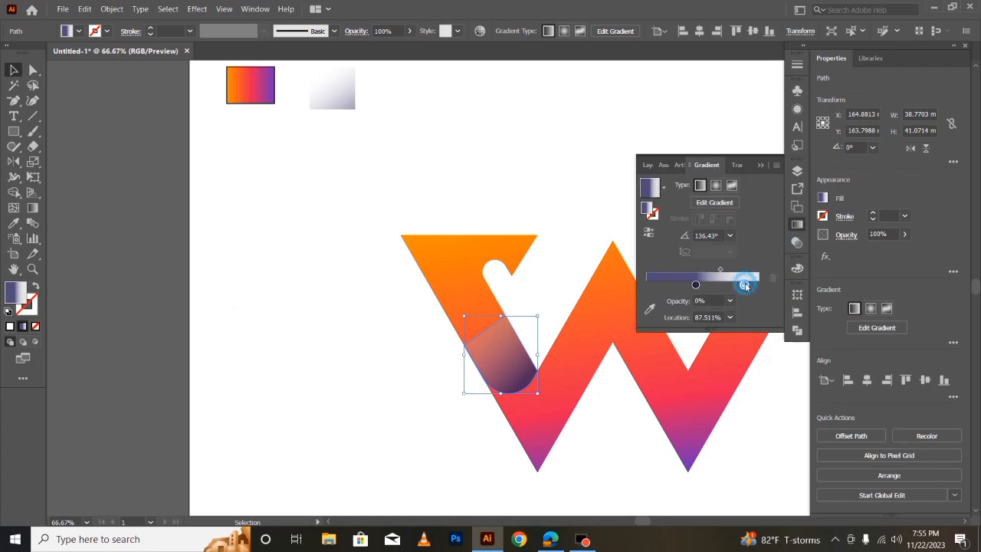
{"action": "left_click", "coordinate": [695, 286]}
{"action": "left_click", "coordinate": [730, 301]}
{"action": "left_click", "coordinate": [740, 411]}
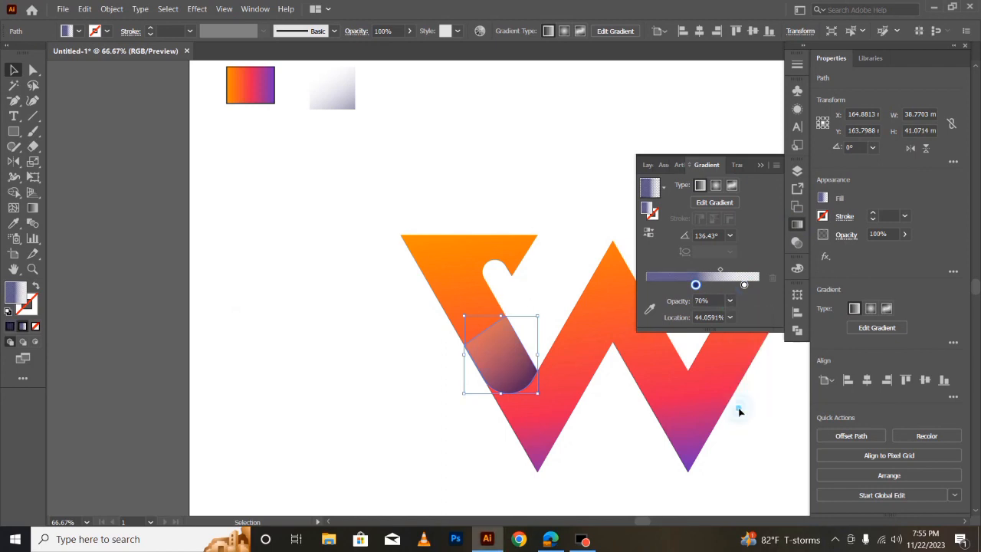
{"action": "left_click", "coordinate": [15, 72]}
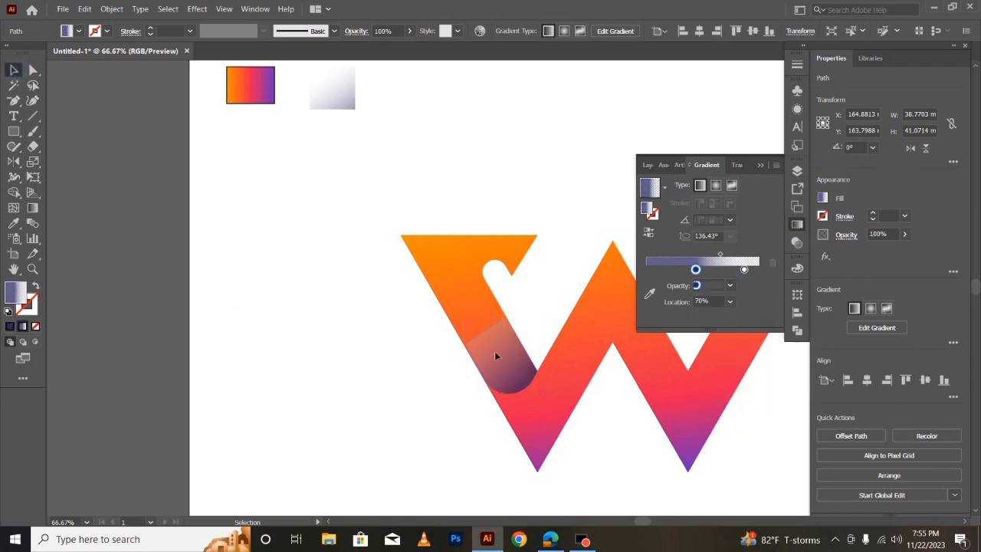
Step: Set the blend mode of the rounded shadow piece on the left arm to Overlay
{"action": "left_click", "coordinate": [796, 243]}
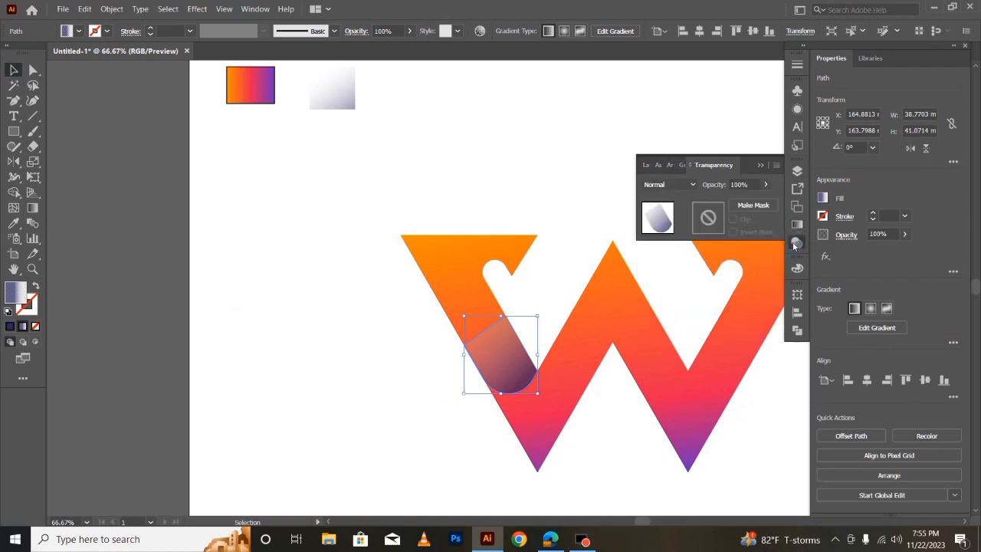
{"action": "left_click", "coordinate": [692, 184]}
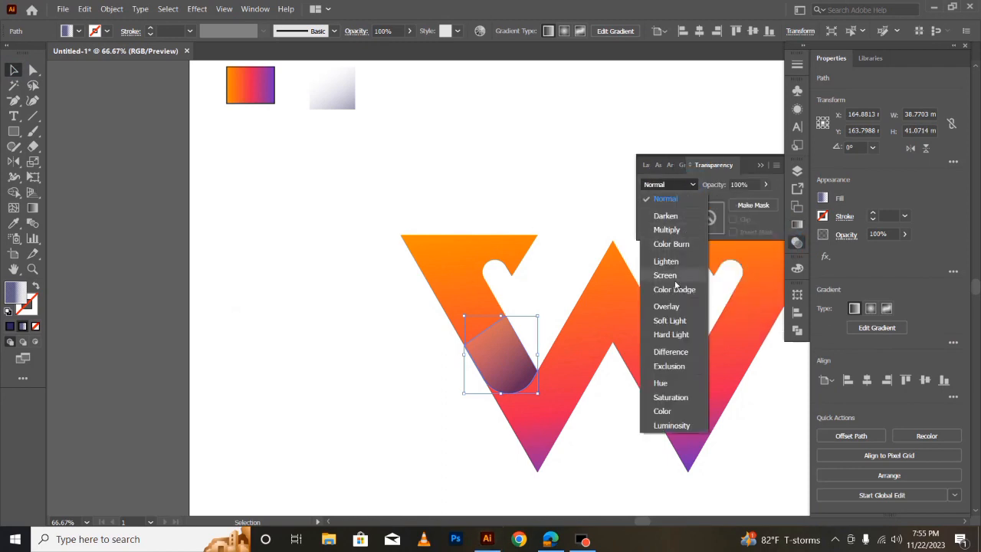
{"action": "left_click", "coordinate": [666, 306]}
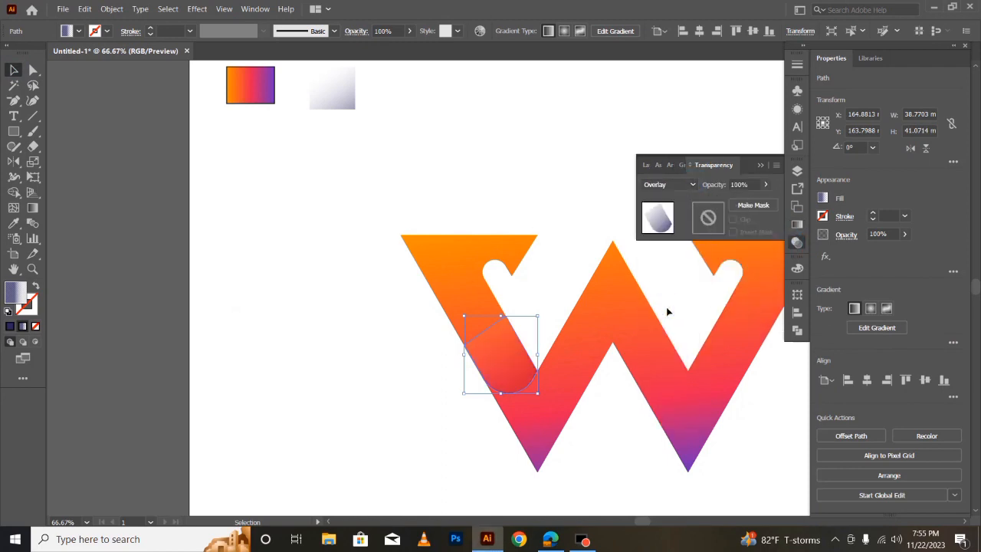
{"action": "left_click", "coordinate": [761, 165]}
{"action": "left_click", "coordinate": [424, 390]}
Step: Redraw the rounded piece's gradient along a shorter diagonal at about 132.5°, with the dark stop at about 16% and the white stop at about 75%
{"action": "left_click", "coordinate": [491, 372]}
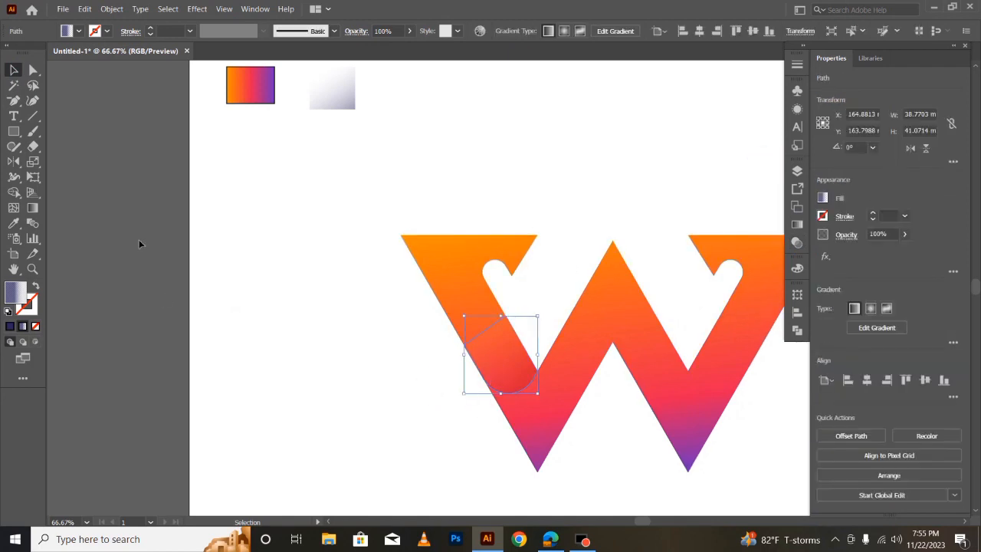
{"action": "left_click", "coordinate": [33, 208]}
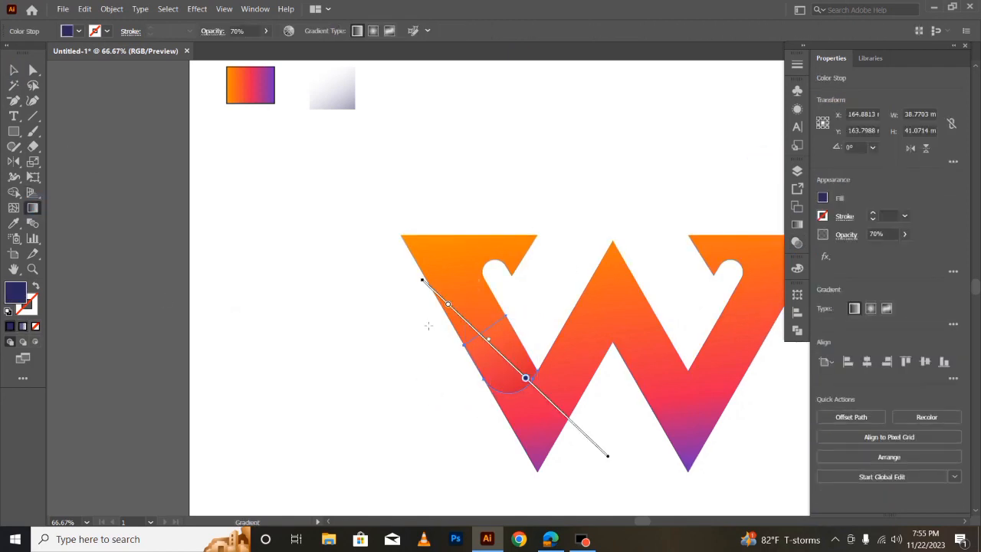
{"action": "mouse_move", "coordinate": [536, 412]}
{"action": "left_mouse_down"}
{"action": "mouse_move", "coordinate": [484, 374]}
{"action": "mouse_move", "coordinate": [470, 329]}
{"action": "mouse_move", "coordinate": [439, 285]}
{"action": "mouse_move", "coordinate": [483, 338]}
{"action": "mouse_move", "coordinate": [436, 282]}
{"action": "mouse_move", "coordinate": [458, 317]}
{"action": "mouse_move", "coordinate": [448, 305]}
{"action": "mouse_move", "coordinate": [444, 314]}
{"action": "left_mouse_up"}
{"action": "mouse_move", "coordinate": [482, 358]}
{"action": "left_mouse_down"}
{"action": "mouse_move", "coordinate": [492, 349]}
{"action": "mouse_move", "coordinate": [531, 378]}
{"action": "left_mouse_up"}
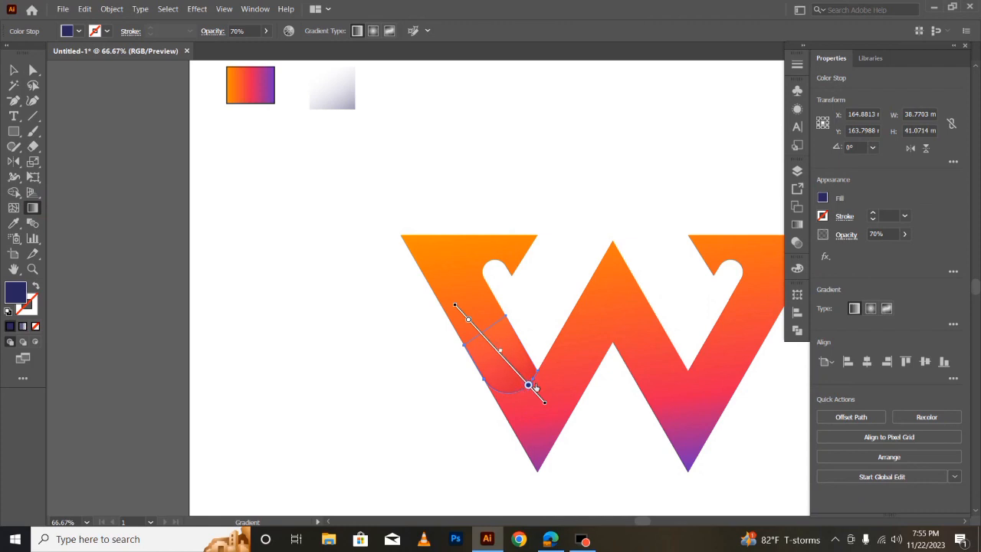
{"action": "left_click_drag", "start_coordinate": [474, 327], "coordinate": [478, 331]}
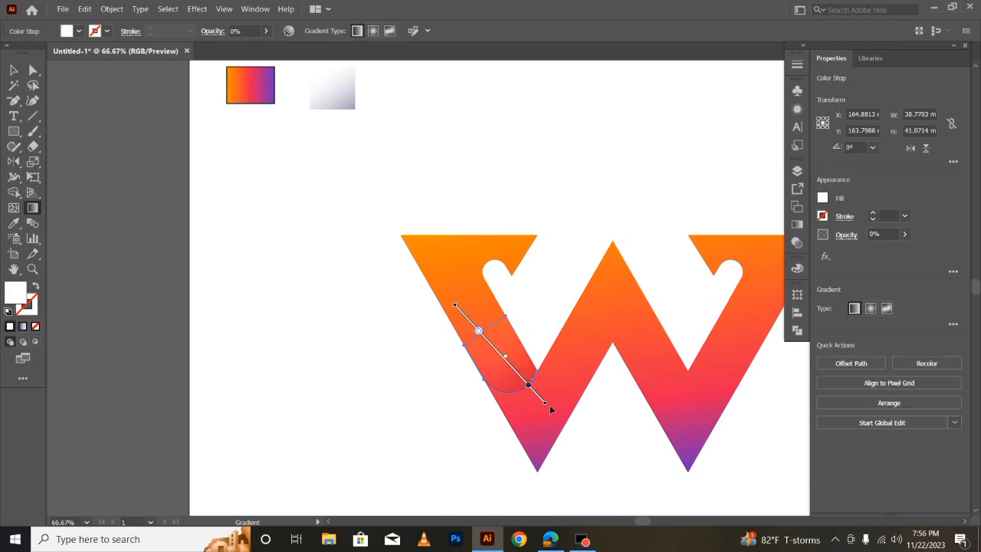
{"action": "left_click_drag", "start_coordinate": [546, 403], "coordinate": [544, 401]}
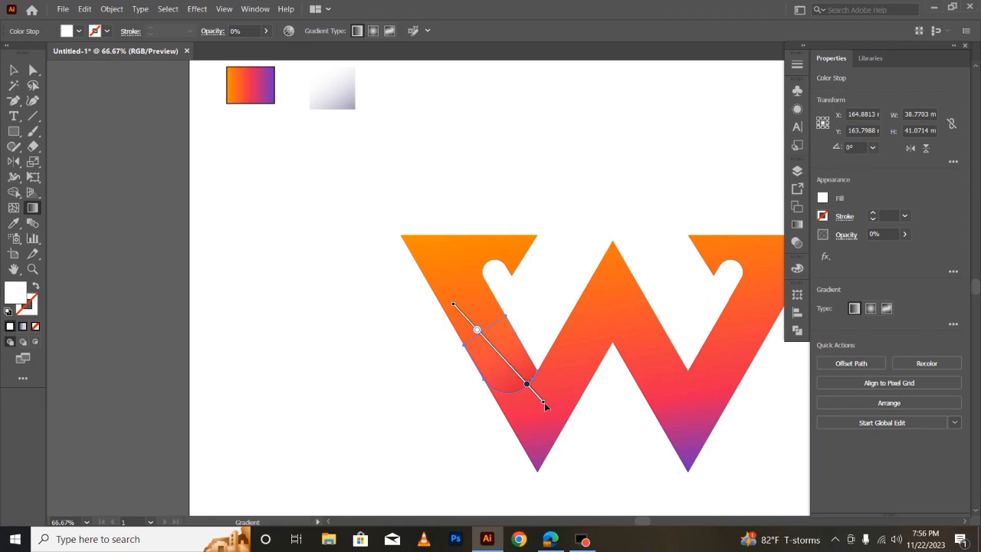
Step: Set the opacity of the dark colour stop in the rounded piece's gradient to 100%
{"action": "left_click", "coordinate": [798, 223]}
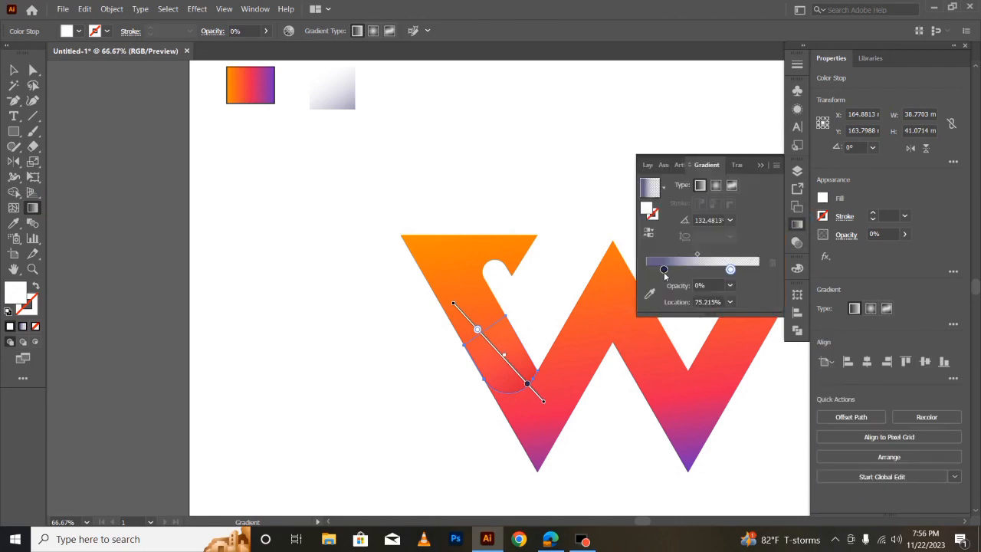
{"action": "left_click", "coordinate": [664, 270]}
{"action": "left_click", "coordinate": [729, 285]}
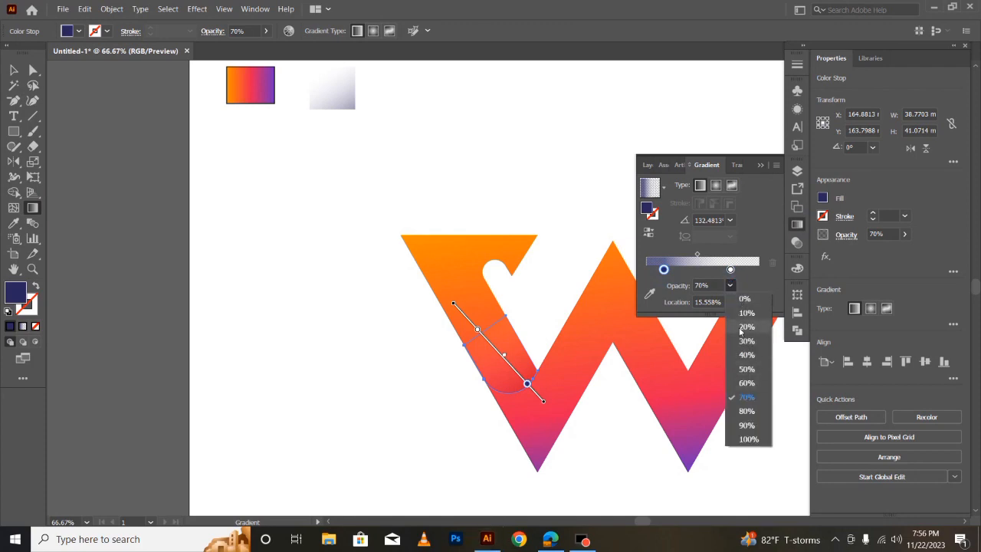
{"action": "left_click", "coordinate": [748, 439]}
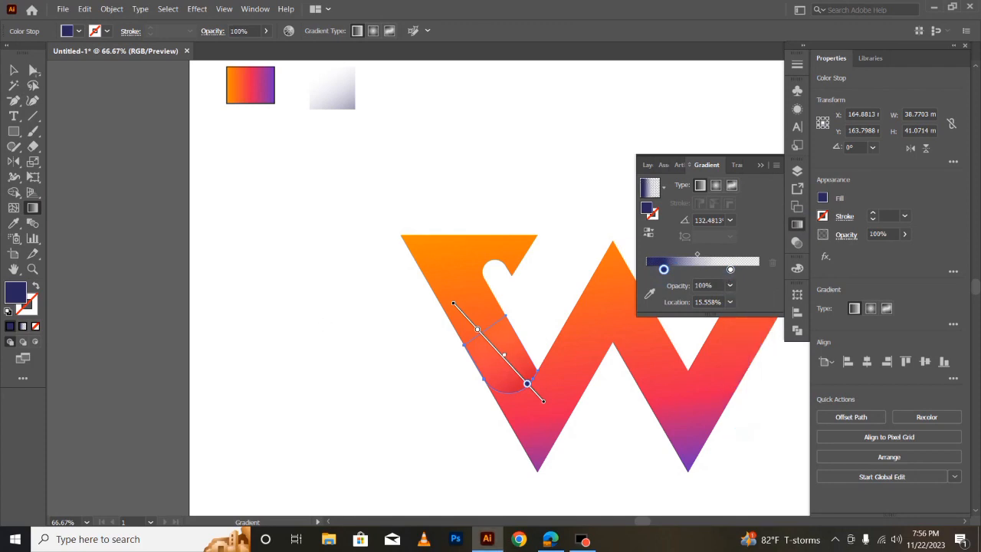
{"action": "key", "text": "v"}
{"action": "left_click", "coordinate": [398, 388]}
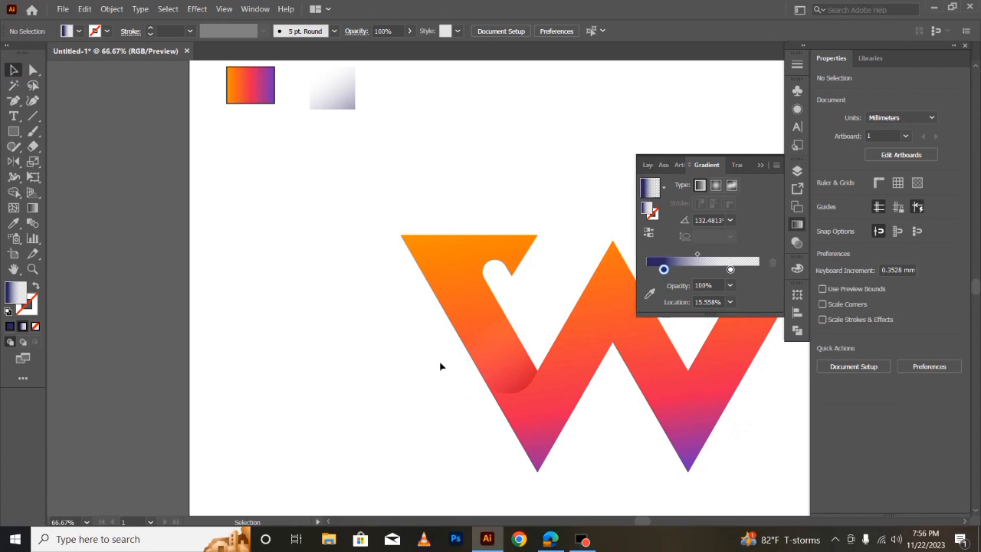
{"action": "left_click", "coordinate": [766, 161]}
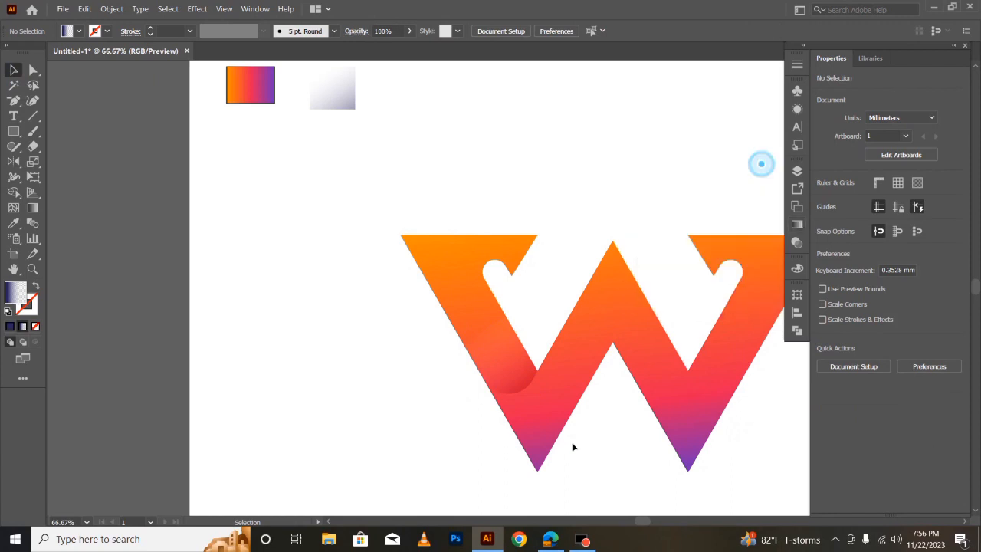
Step: Shift the rounded piece's whole gradient up the left arm, away from the rounded end
{"action": "left_click", "coordinate": [499, 388]}
{"action": "left_click", "coordinate": [32, 207]}
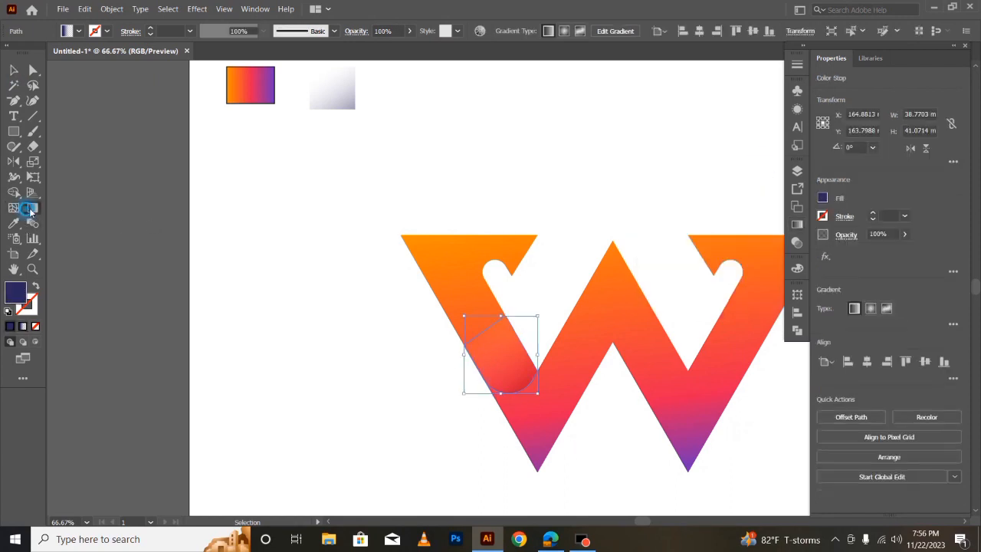
{"action": "mouse_move", "coordinate": [509, 365]}
{"action": "left_mouse_down"}
{"action": "mouse_move", "coordinate": [498, 354]}
{"action": "mouse_move", "coordinate": [523, 379]}
{"action": "left_mouse_up"}
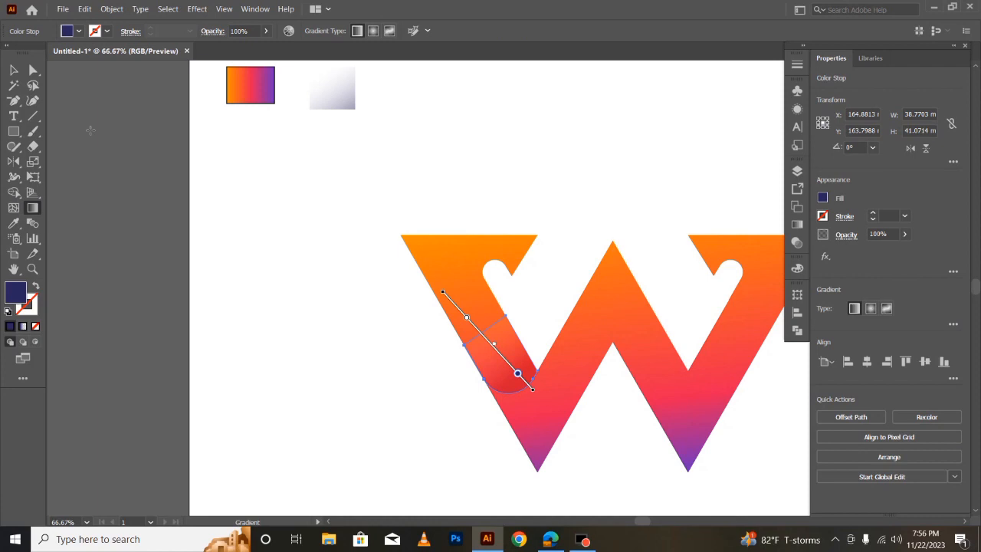
{"action": "left_click", "coordinate": [14, 71]}
{"action": "left_click", "coordinate": [270, 352]}
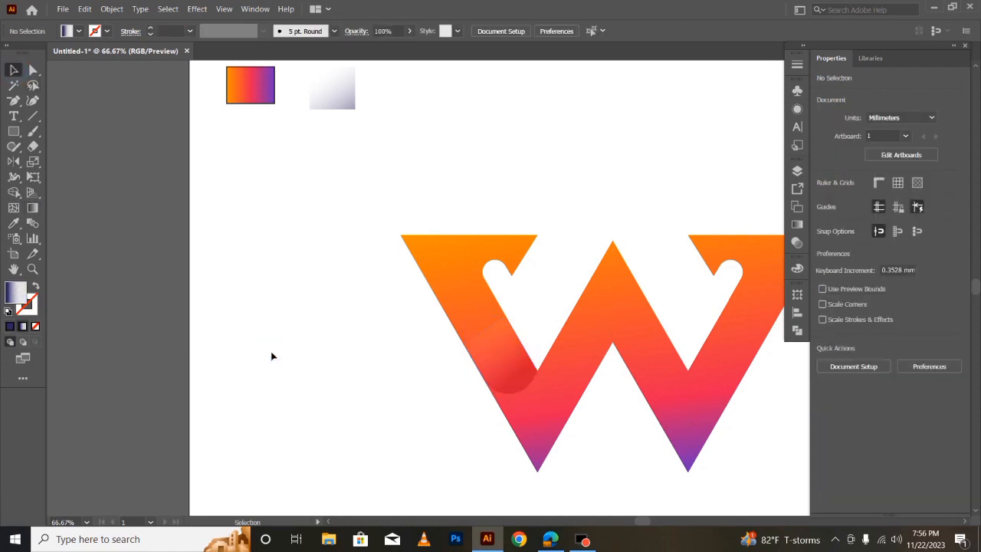
Step: Slide the rounded piece's gradient back toward its rounded end and move the dark stop slightly inward along the diagonal
{"action": "left_click", "coordinate": [502, 347]}
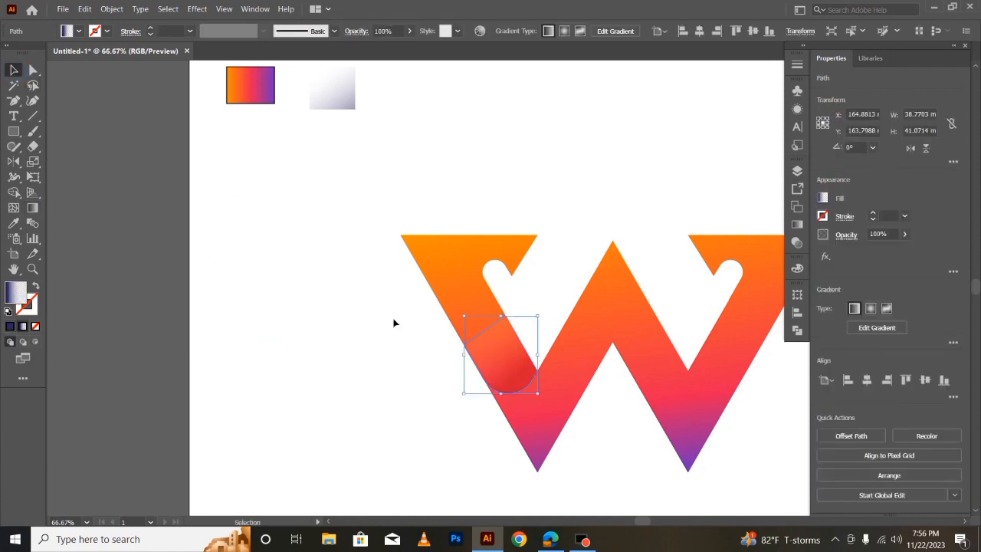
{"action": "left_click", "coordinate": [33, 208]}
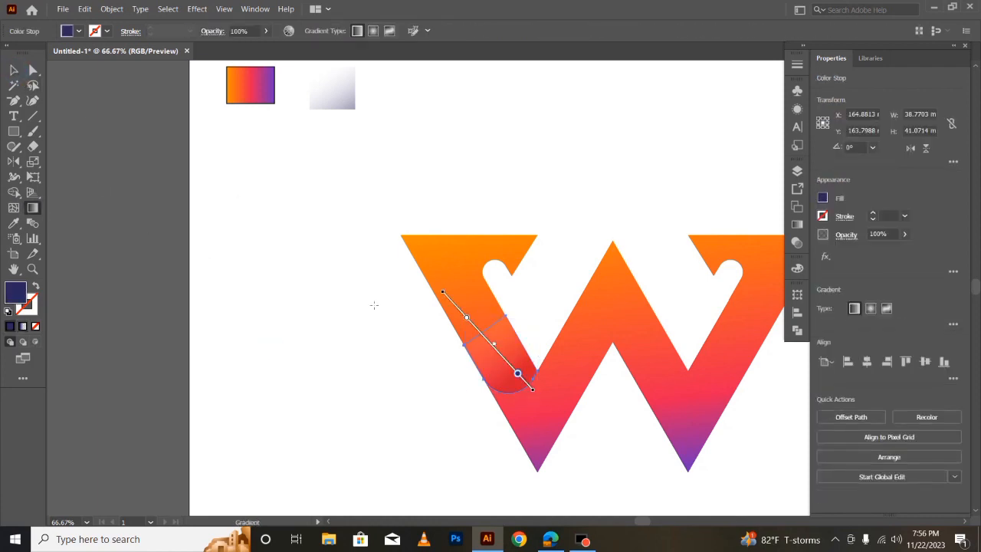
{"action": "left_click", "coordinate": [467, 318]}
{"action": "left_click_drag", "start_coordinate": [484, 338], "coordinate": [494, 349]}
{"action": "left_click", "coordinate": [529, 385]}
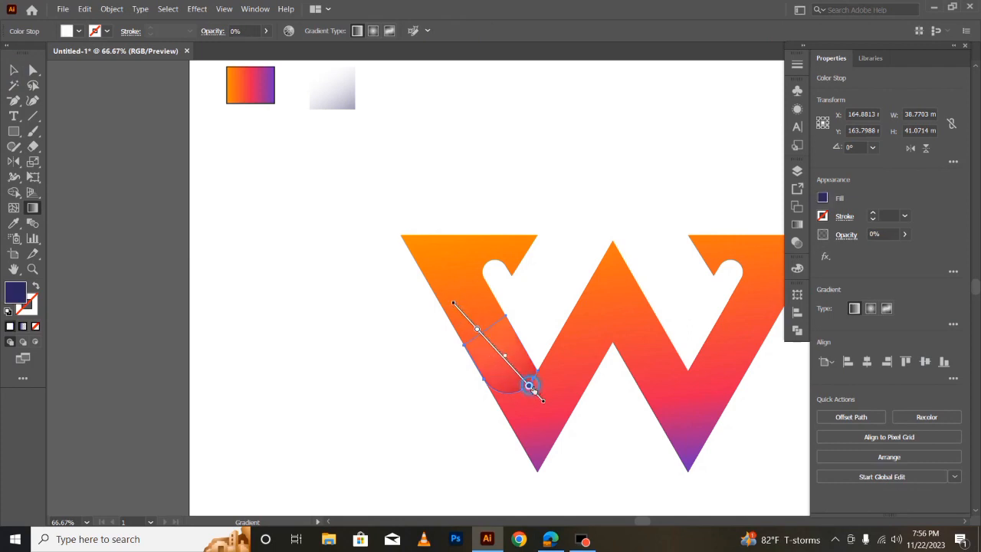
{"action": "left_click", "coordinate": [522, 379]}
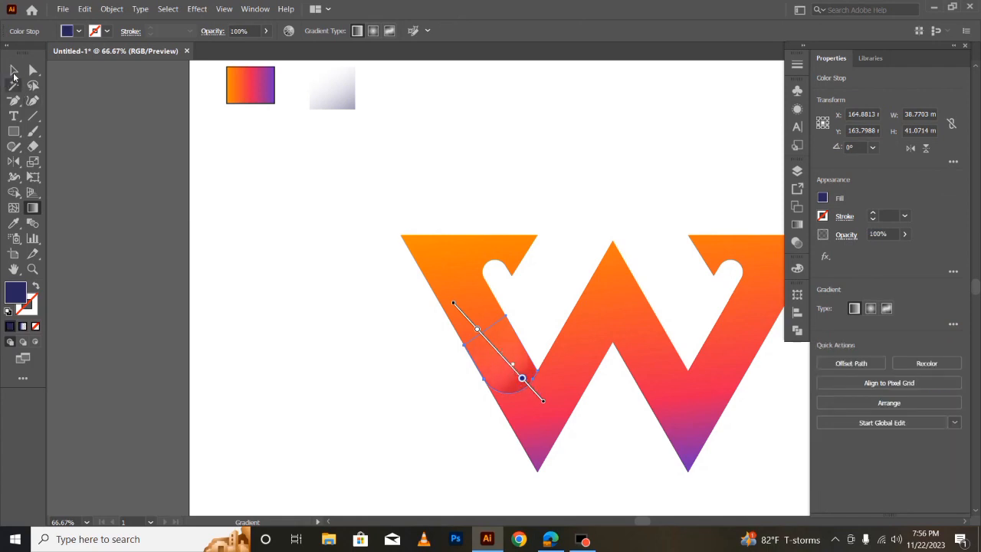
{"action": "left_click", "coordinate": [14, 70]}
{"action": "left_click", "coordinate": [223, 271]}
Step: Reflect a copy of the rounded shadow piece across the vertical axis and place it at the matching overlap on the right arm
{"action": "key", "text": "ctrl+minus"}
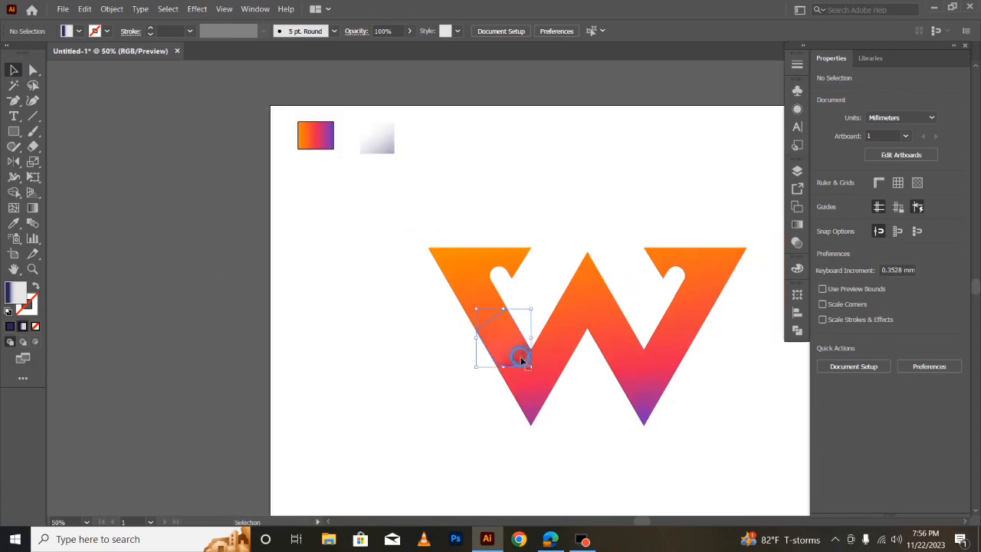
{"action": "right_click", "coordinate": [520, 356]}
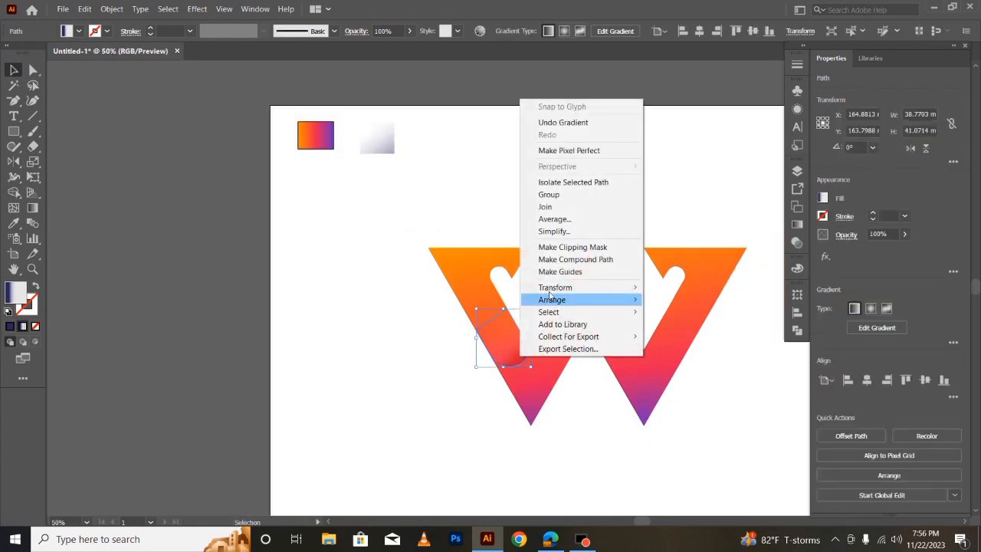
{"action": "mouse_move", "coordinate": [567, 288]}
{"action": "left_click", "coordinate": [701, 328]}
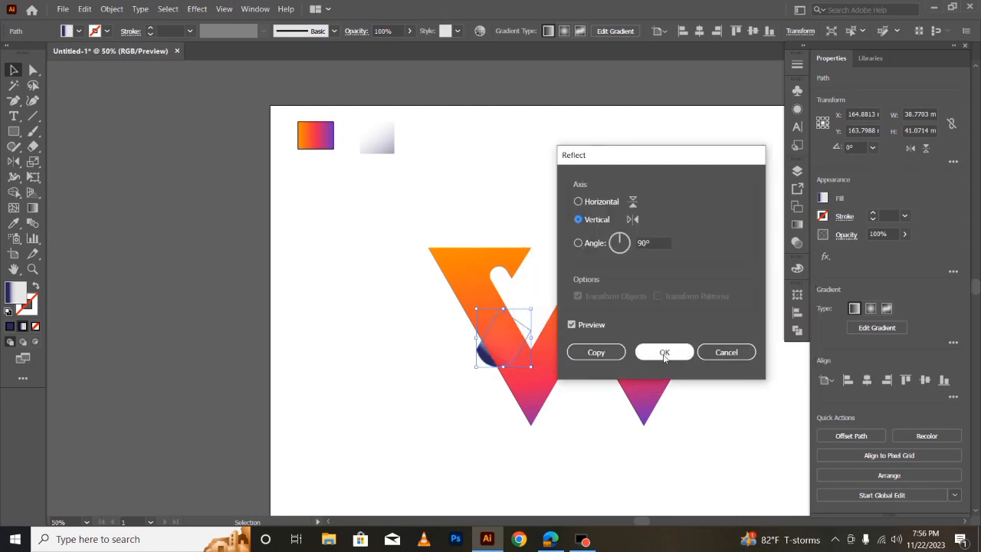
{"action": "left_click", "coordinate": [611, 360]}
{"action": "left_click_drag", "start_coordinate": [511, 345], "coordinate": [676, 349]}
{"action": "left_click", "coordinate": [339, 352]}
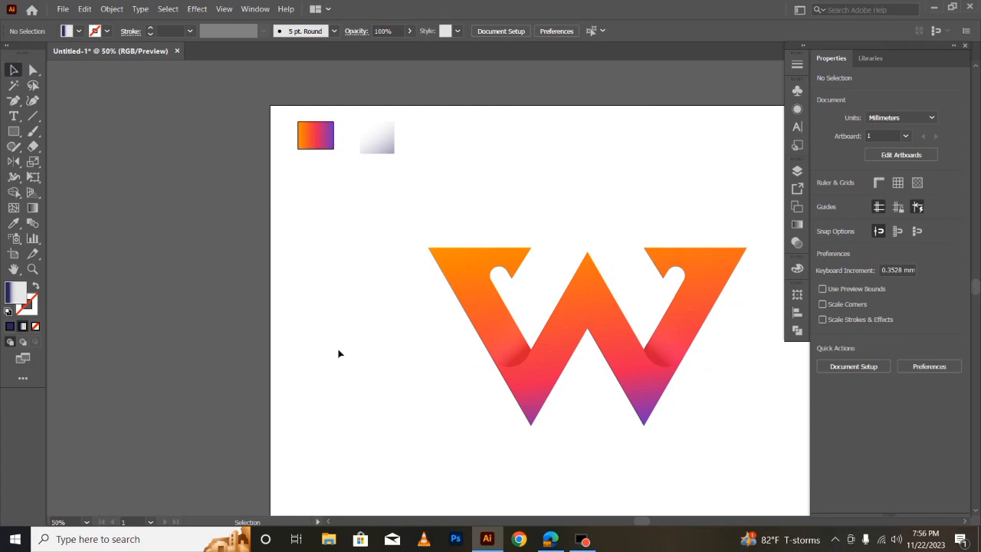
Step: Round the corner of the W's central peak
{"action": "left_click", "coordinate": [31, 73]}
{"action": "left_click_drag", "start_coordinate": [567, 246], "coordinate": [587, 287]}
{"action": "left_click", "coordinate": [462, 432]}
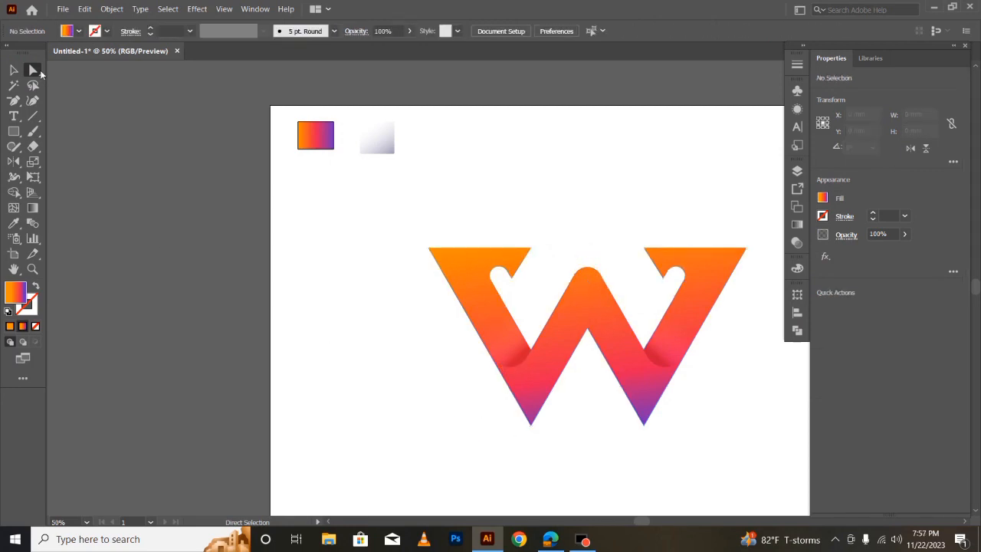
Step: Round both lower tips of the W with a corner radius of about 7.24 mm
{"action": "left_click_drag", "start_coordinate": [510, 414], "coordinate": [541, 434]}
{"action": "left_click_drag", "start_coordinate": [621, 431], "coordinate": [646, 410]}
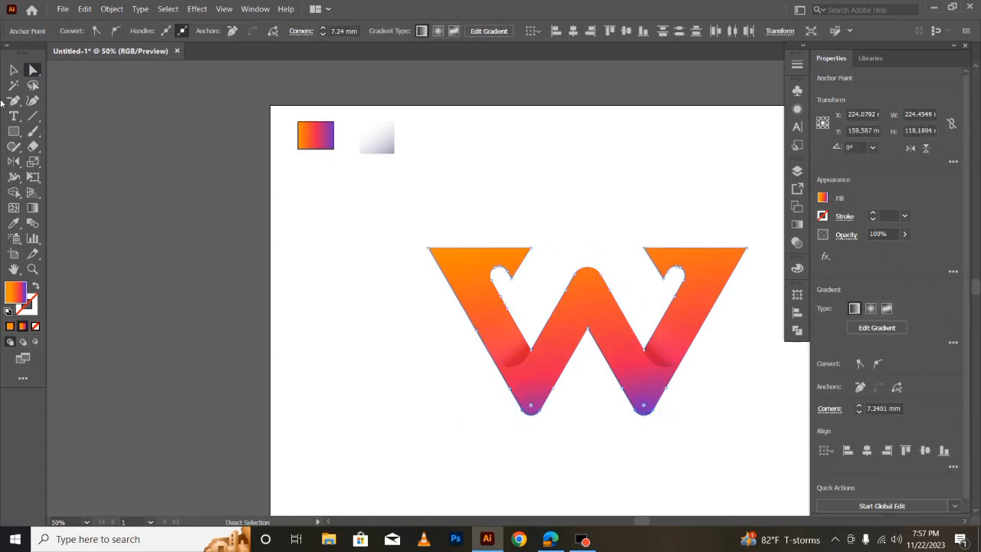
{"action": "left_click", "coordinate": [15, 70]}
{"action": "left_click", "coordinate": [291, 327]}
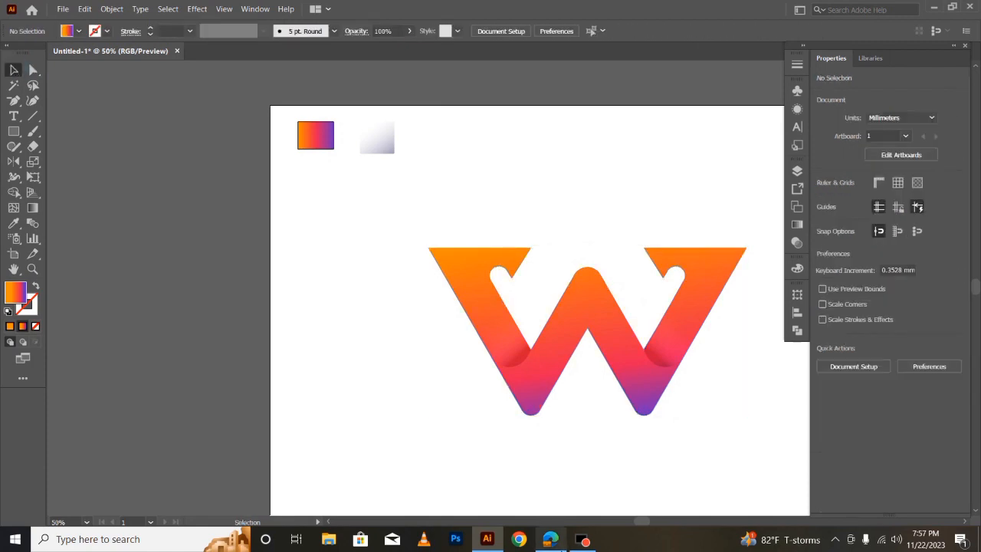
Step: Draw a small closed shape over the rounded notch in the W's left arm with the Pen tool
{"action": "left_click_drag", "start_coordinate": [641, 521], "coordinate": [650, 523]}
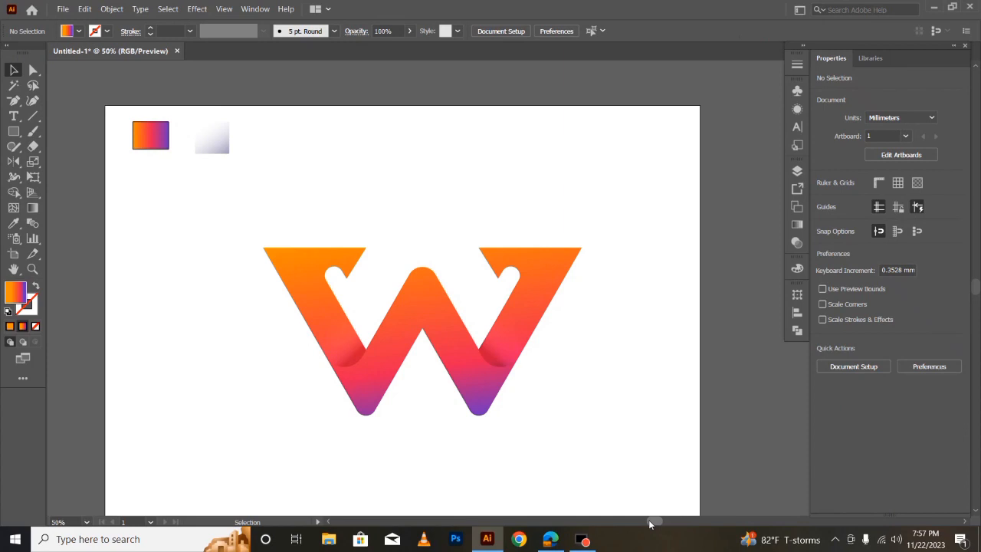
{"action": "left_click_drag", "start_coordinate": [239, 206], "coordinate": [300, 281]}
{"action": "left_click", "coordinate": [208, 294]}
{"action": "scroll", "coordinate": [207, 293], "scroll_direction": "up", "scroll_amount": 1}
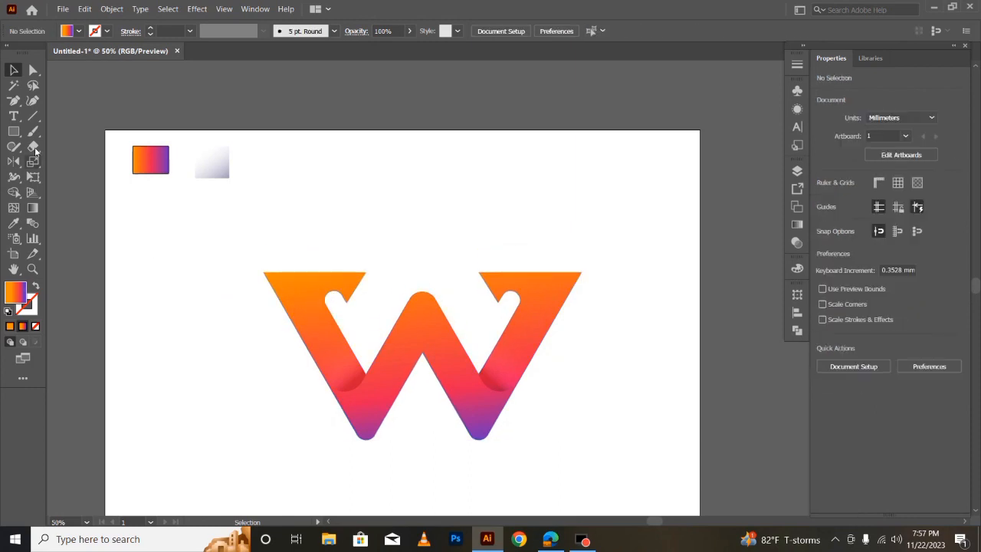
{"action": "left_click_drag", "start_coordinate": [13, 101], "coordinate": [38, 103]}
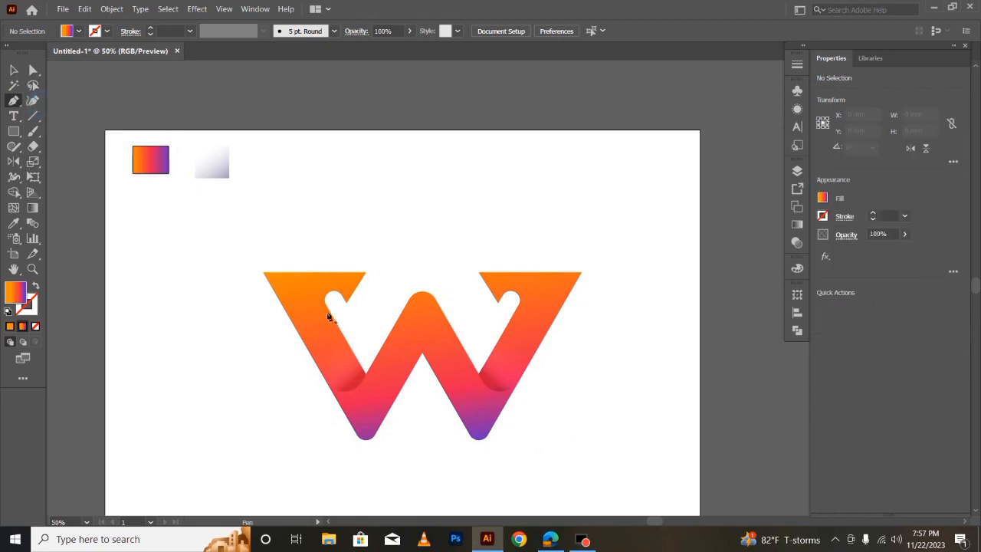
{"action": "left_click_drag", "start_coordinate": [328, 305], "coordinate": [332, 280]}
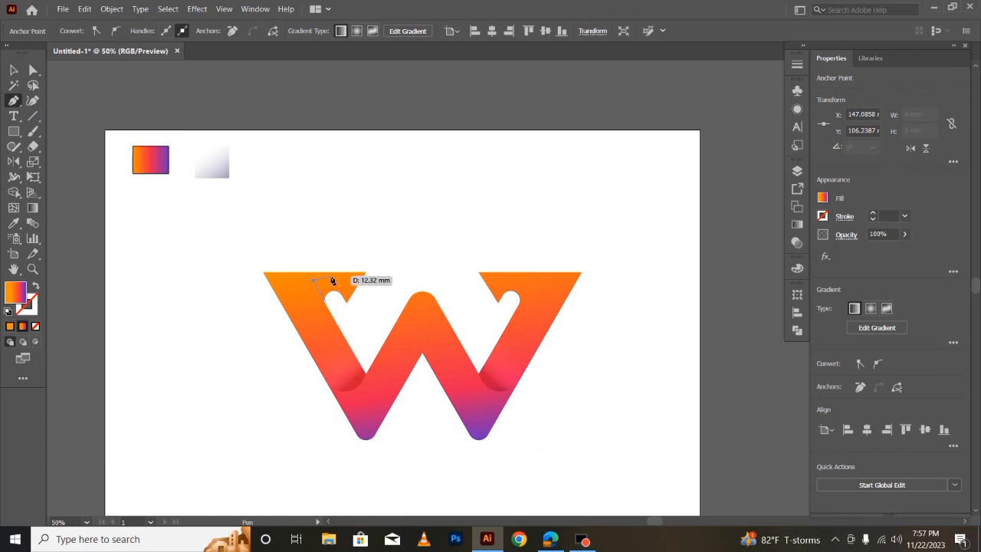
{"action": "left_click_drag", "start_coordinate": [332, 281], "coordinate": [354, 296]}
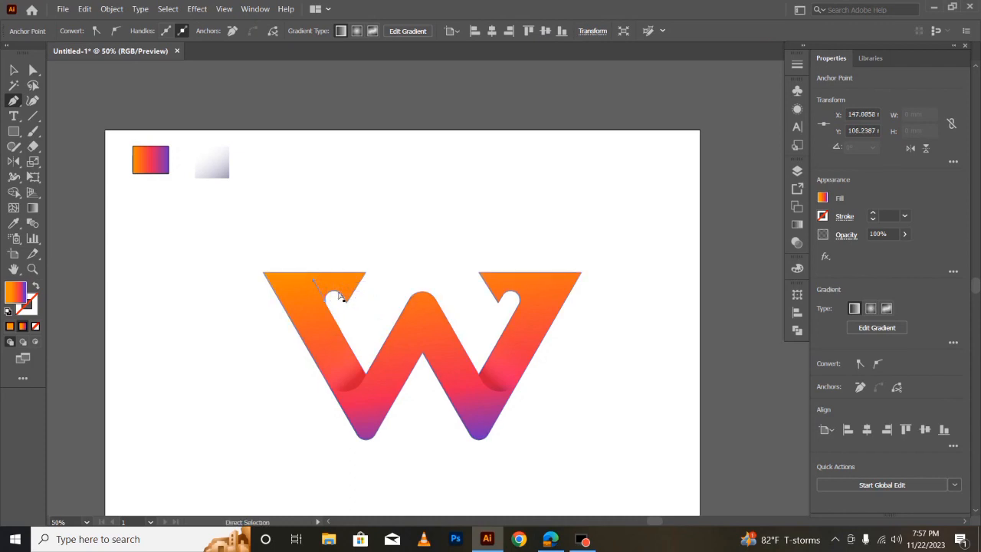
{"action": "key", "text": "ctrl+z"}
{"action": "mouse_move", "coordinate": [317, 289]}
{"action": "left_mouse_down"}
{"action": "mouse_move", "coordinate": [345, 281]}
{"action": "mouse_move", "coordinate": [357, 312]}
{"action": "mouse_move", "coordinate": [340, 318]}
{"action": "mouse_move", "coordinate": [328, 295]}
{"action": "left_mouse_up"}
{"action": "left_click", "coordinate": [14, 70]}
{"action": "left_click", "coordinate": [207, 334]}
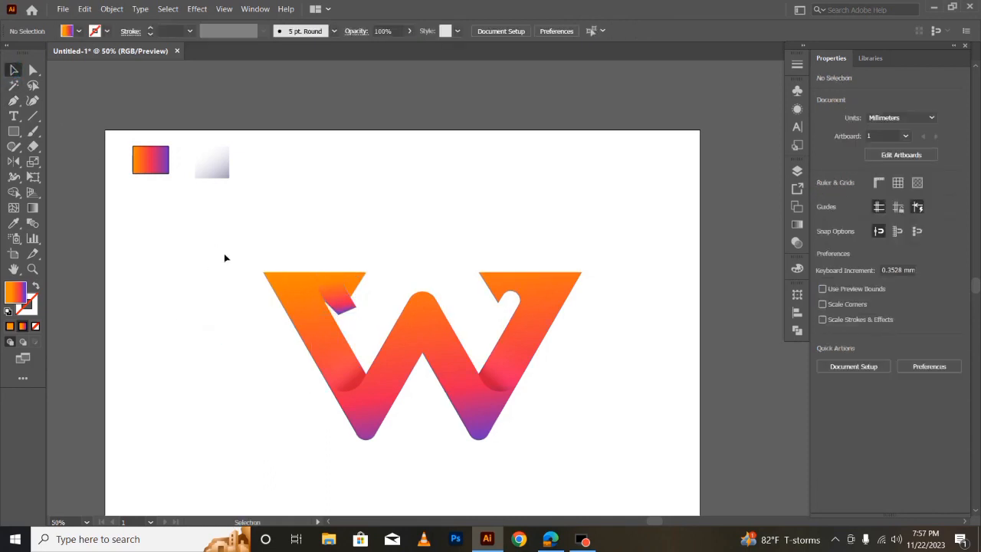
Step: Trim away the part of the drawn shape lying outside the W's left notch with the Shape Builder tool
{"action": "left_click", "coordinate": [332, 294]}
{"action": "left_click", "coordinate": [232, 336]}
{"action": "left_click_drag", "start_coordinate": [248, 243], "coordinate": [603, 480]}
{"action": "key", "text": "ctrl+plus"}
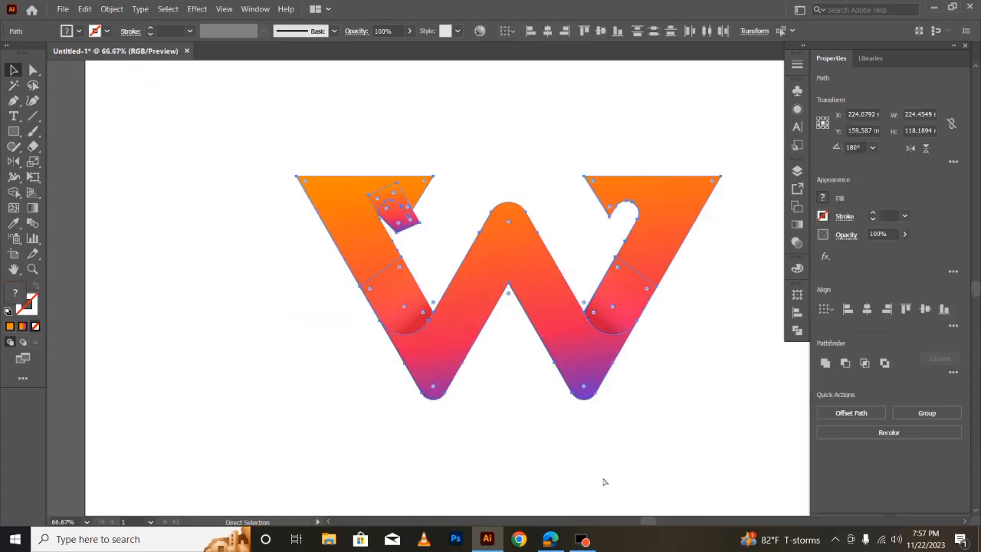
{"action": "key", "text": "ctrl+plus"}
{"action": "scroll", "coordinate": [617, 468], "scroll_direction": "up", "scroll_amount": 3}
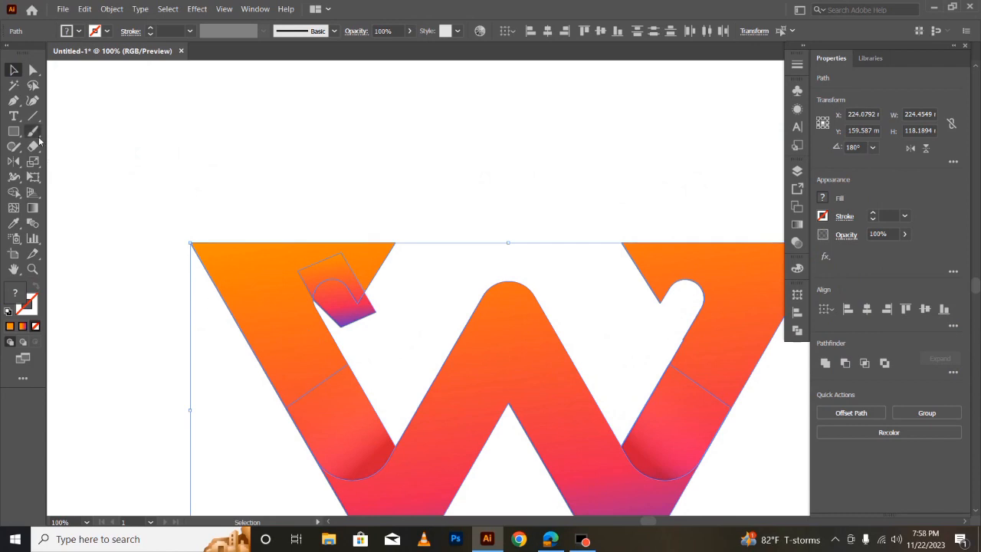
{"action": "left_click", "coordinate": [14, 193]}
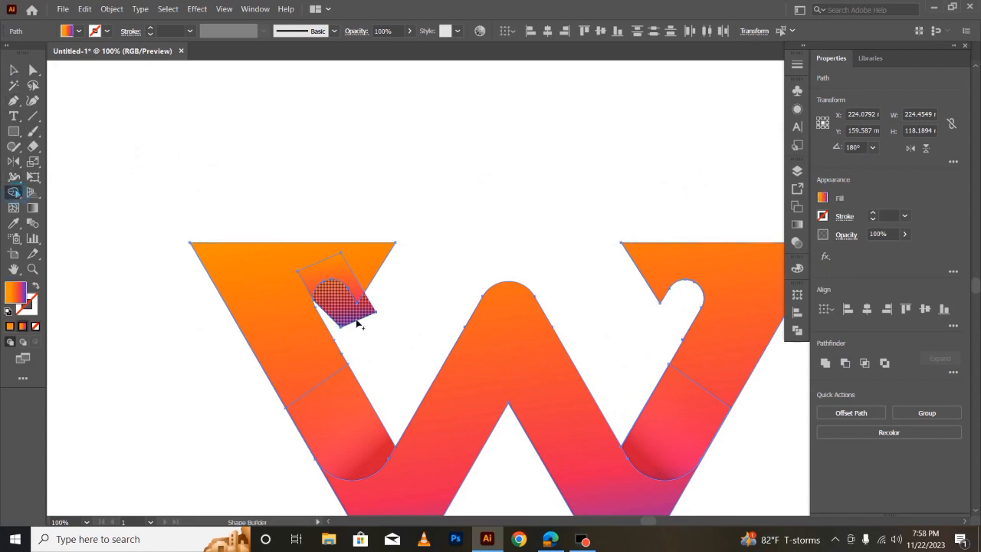
{"action": "left_click_drag", "start_coordinate": [384, 344], "coordinate": [337, 311]}
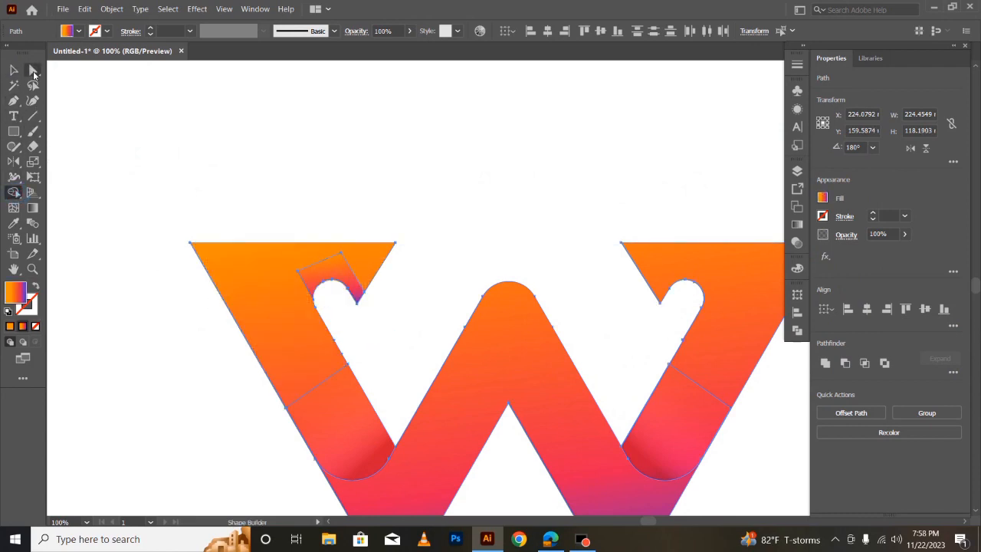
Step: Round the upper corners of the trimmed shadow piece around the W's left notch
{"action": "left_click", "coordinate": [33, 70]}
{"action": "left_click", "coordinate": [309, 277]}
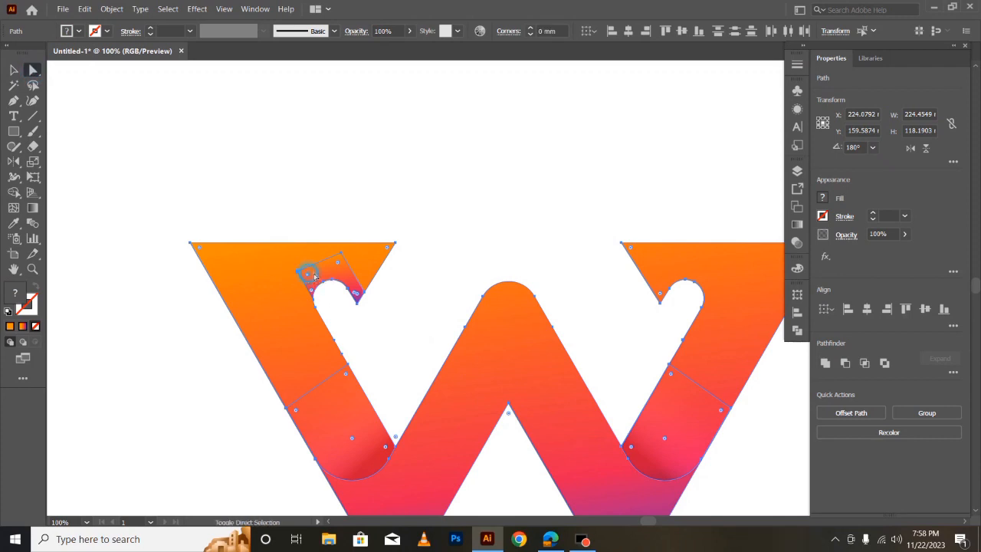
{"action": "left_click_drag", "start_coordinate": [340, 267], "coordinate": [364, 298]}
{"action": "key", "text": "v"}
{"action": "left_click", "coordinate": [171, 354]}
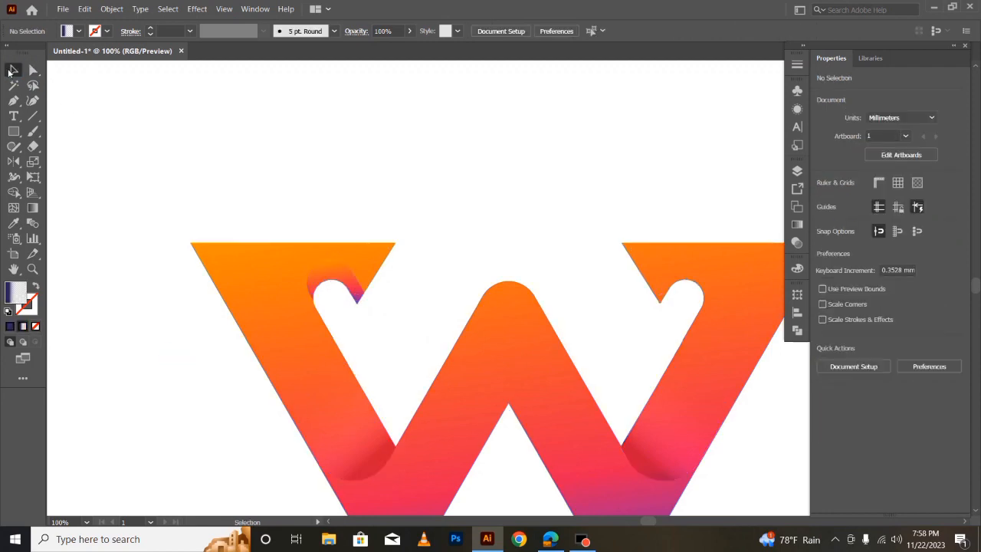
Step: Redirect the gradient on the left notch's shadow piece diagonally so it blends from orange into red-pink
{"action": "left_click", "coordinate": [350, 289]}
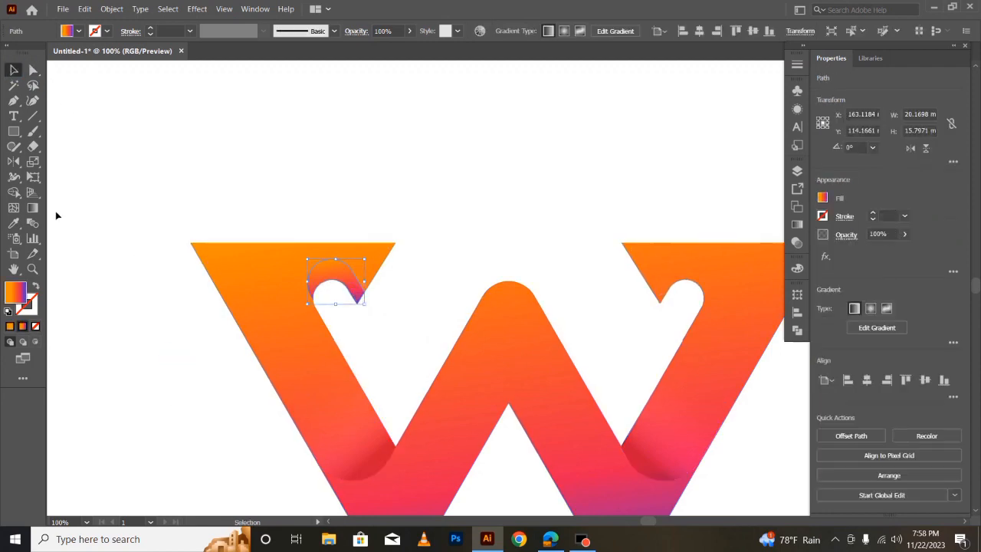
{"action": "left_click", "coordinate": [33, 208]}
{"action": "mouse_move", "coordinate": [406, 370]}
{"action": "left_mouse_down"}
{"action": "mouse_move", "coordinate": [290, 228]}
{"action": "mouse_move", "coordinate": [269, 183]}
{"action": "mouse_move", "coordinate": [268, 196]}
{"action": "left_mouse_up"}
{"action": "left_click", "coordinate": [14, 70]}
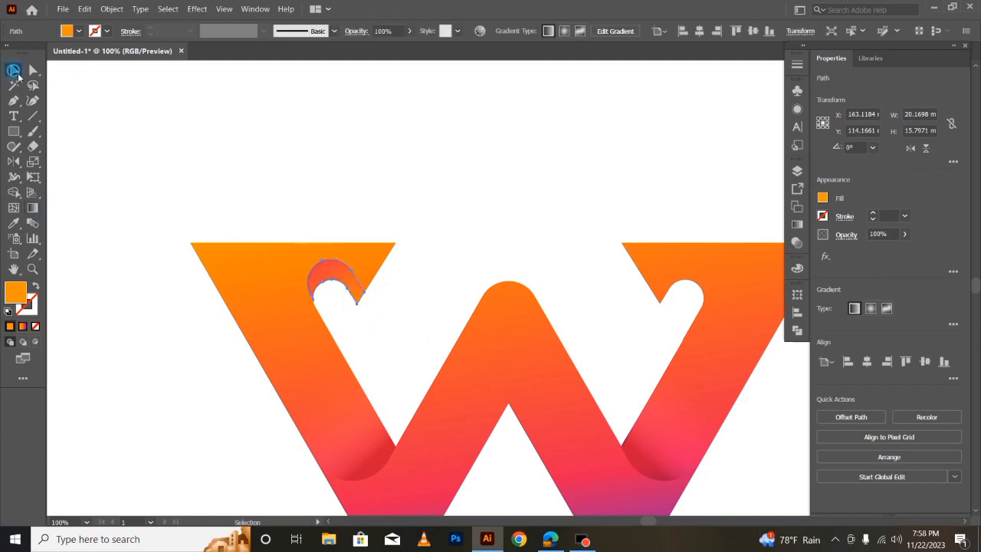
{"action": "left_click", "coordinate": [170, 278]}
Step: Reflect a copy of the left notch's shadow piece across the vertical axis and place it around the right arm's notch
{"action": "left_click", "coordinate": [340, 272]}
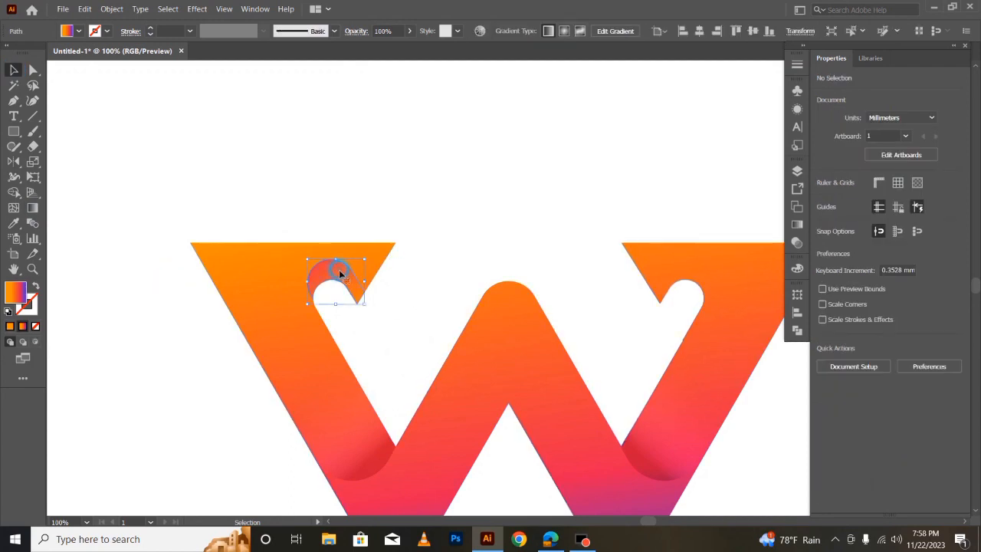
{"action": "right_click", "coordinate": [340, 273]}
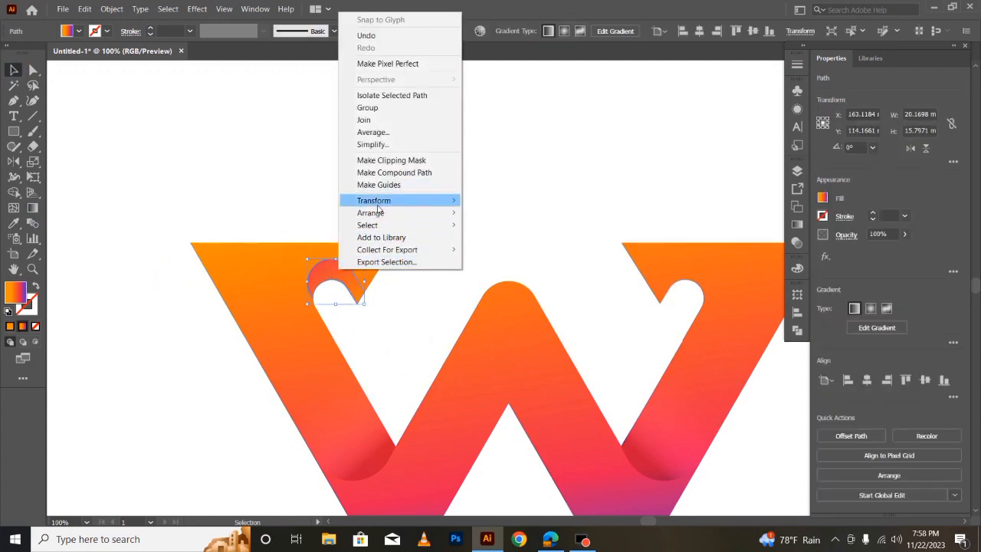
{"action": "mouse_move", "coordinate": [418, 202]}
{"action": "left_click", "coordinate": [490, 241]}
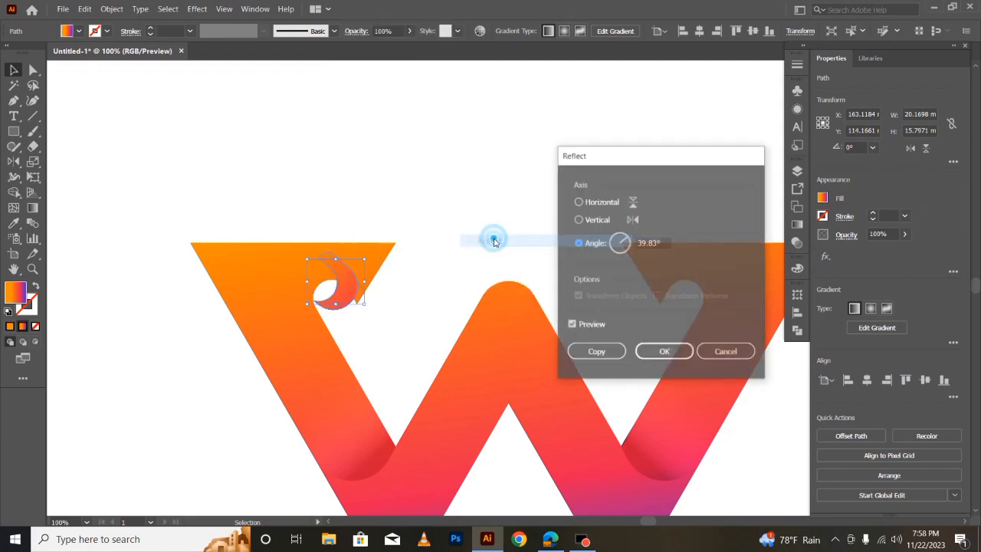
{"action": "left_click", "coordinate": [580, 220]}
{"action": "left_click", "coordinate": [590, 352]}
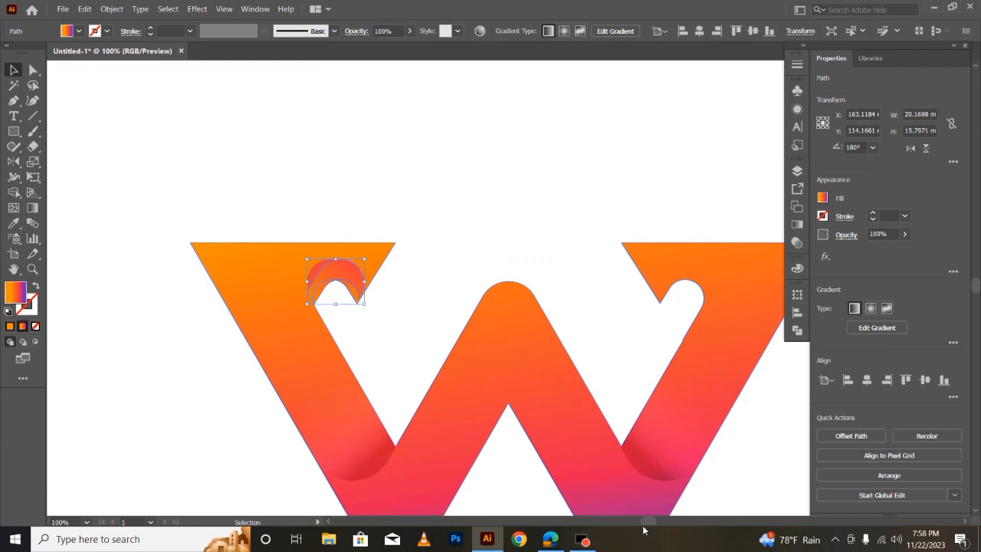
{"action": "left_click_drag", "start_coordinate": [643, 523], "coordinate": [652, 523]}
{"action": "left_click_drag", "start_coordinate": [250, 277], "coordinate": [601, 277]}
{"action": "left_click", "coordinate": [541, 367]}
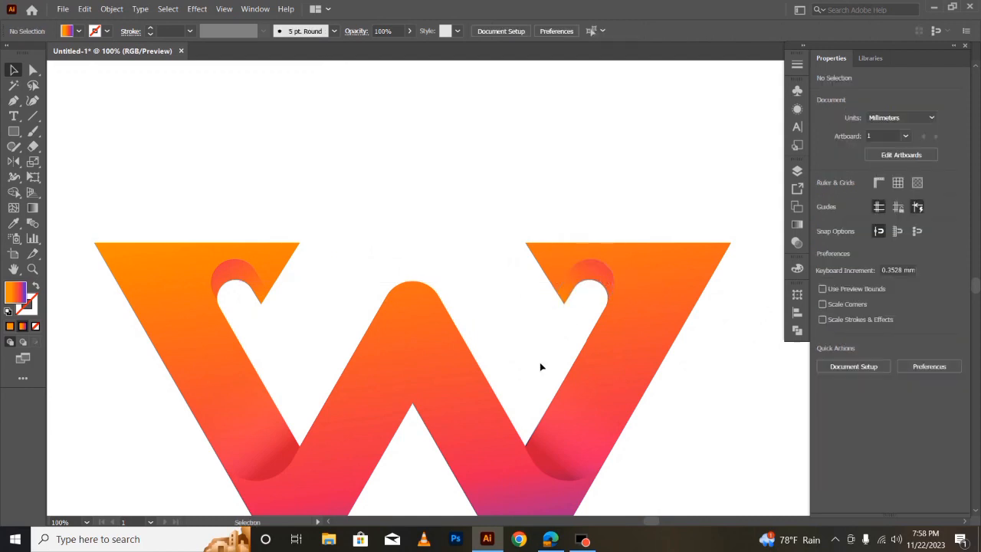
Step: Group all the pieces of the W logo together
{"action": "key", "text": "ctrl+minus"}
{"action": "key", "text": "ctrl+minus"}
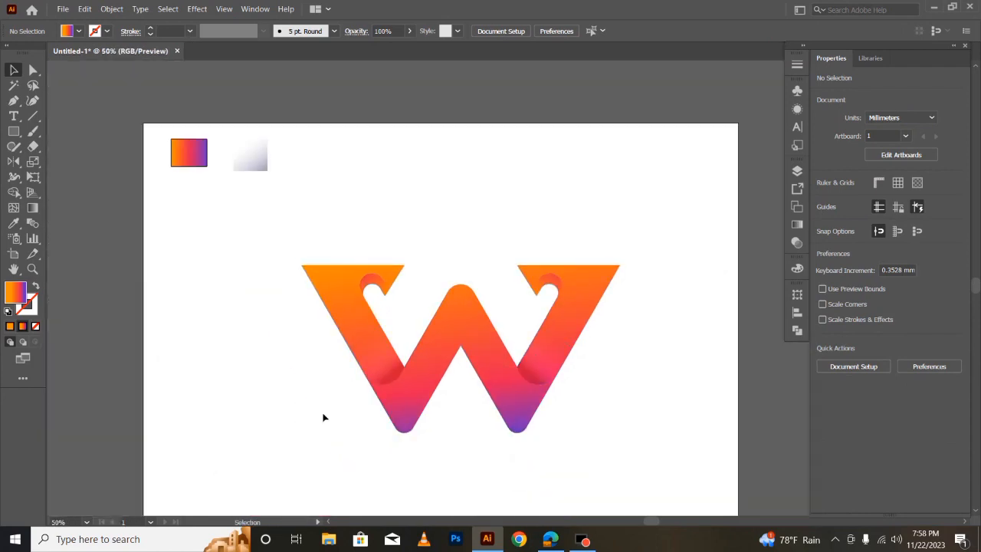
{"action": "left_click_drag", "start_coordinate": [293, 236], "coordinate": [639, 457]}
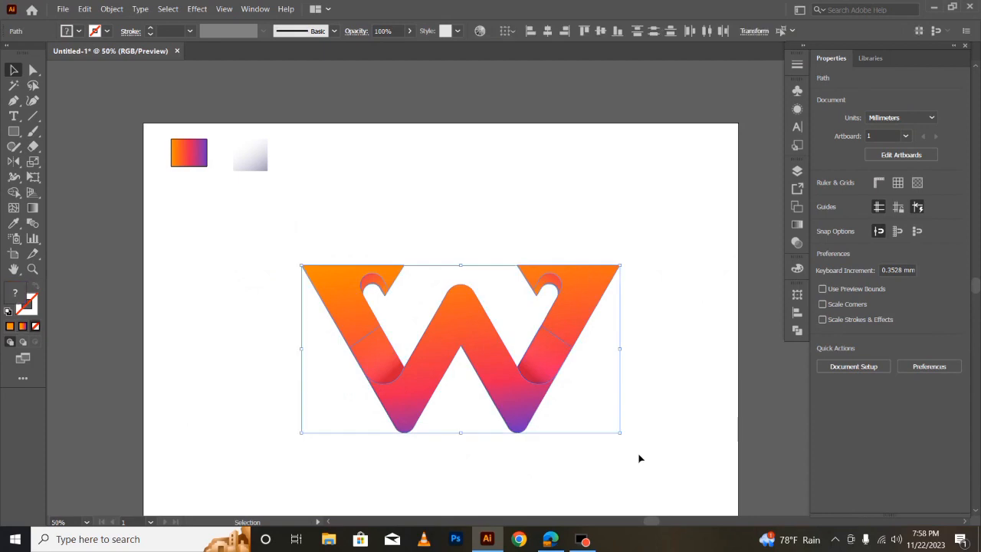
{"action": "right_click", "coordinate": [462, 347]}
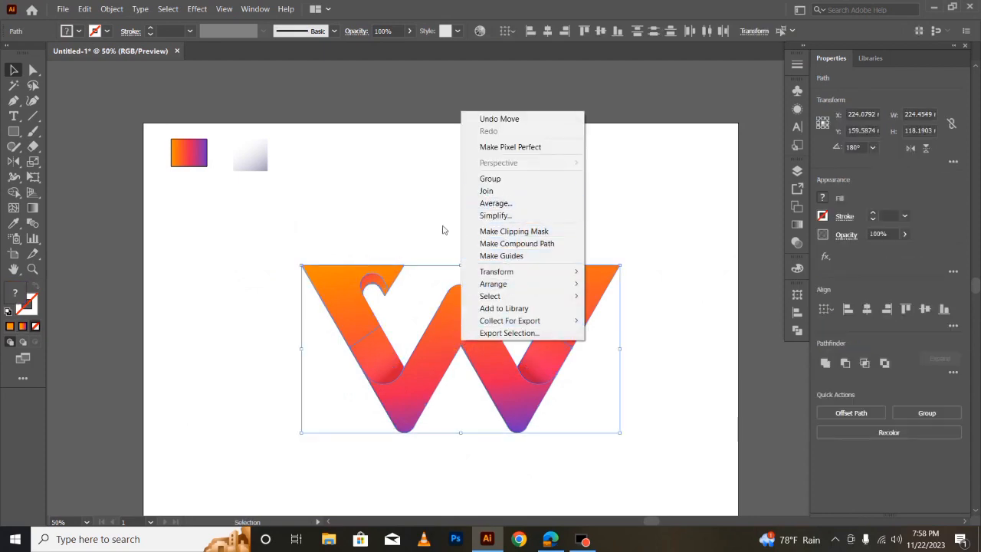
{"action": "left_click", "coordinate": [496, 179]}
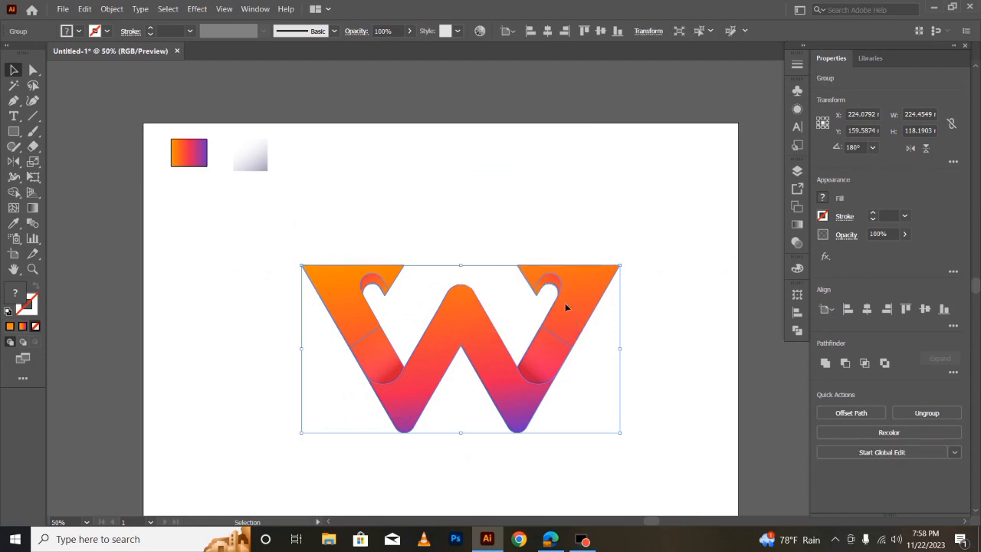
Step: Move the grouped W logo down by about 2.6 mm
{"action": "left_click", "coordinate": [663, 415]}
{"action": "left_click", "coordinate": [455, 329]}
{"action": "left_click", "coordinate": [657, 420]}
{"action": "left_click_drag", "start_coordinate": [463, 350], "coordinate": [467, 354]}
{"action": "left_click", "coordinate": [612, 433]}
{"action": "left_click", "coordinate": [477, 367]}
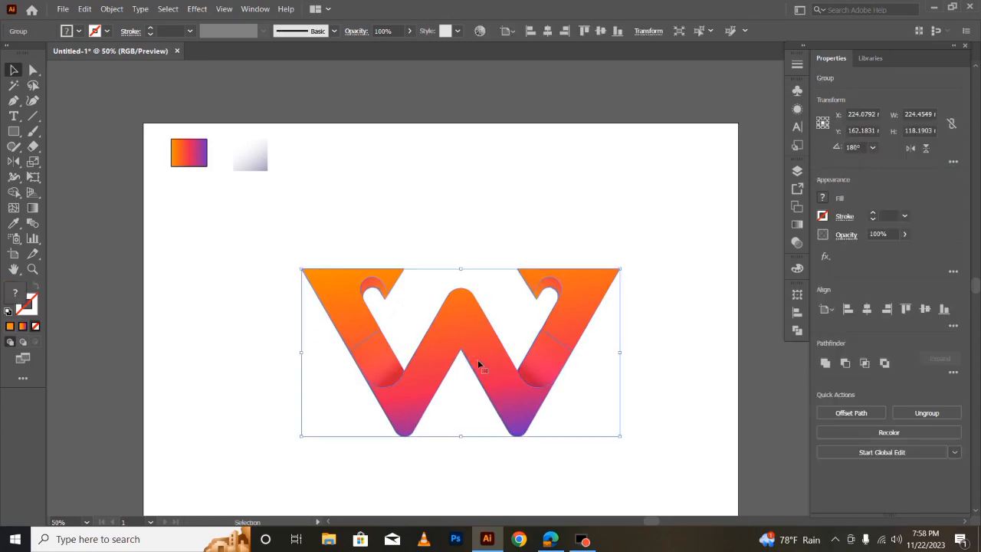
Step: Apply a Drop Shadow effect to the grouped W logo with an X offset of 4 mm
{"action": "left_click", "coordinate": [197, 9]}
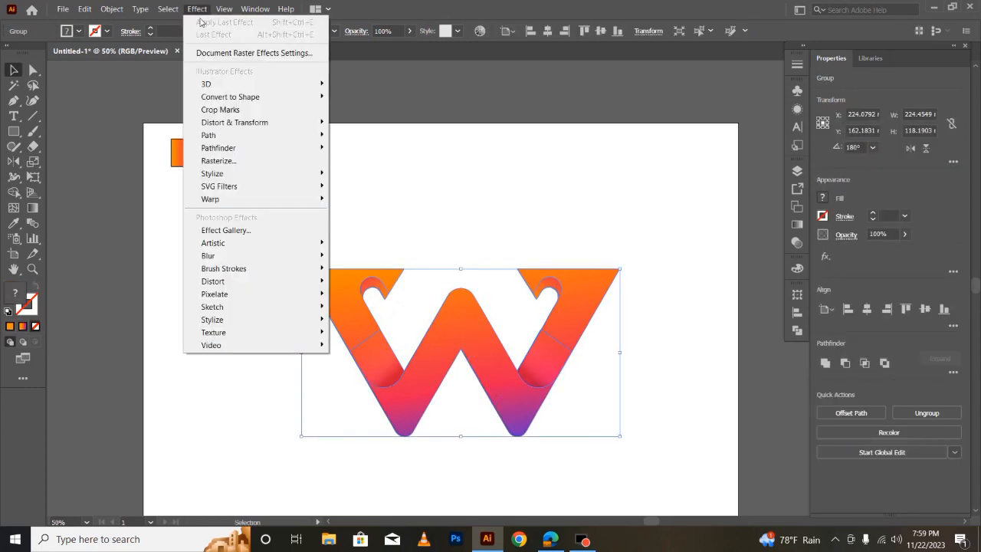
{"action": "mouse_move", "coordinate": [258, 173]}
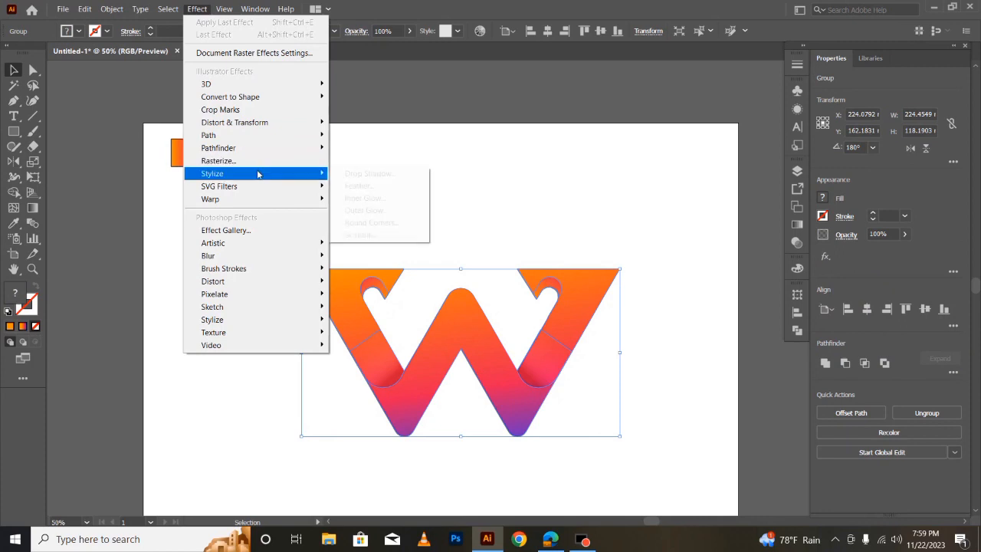
{"action": "left_click", "coordinate": [342, 174]}
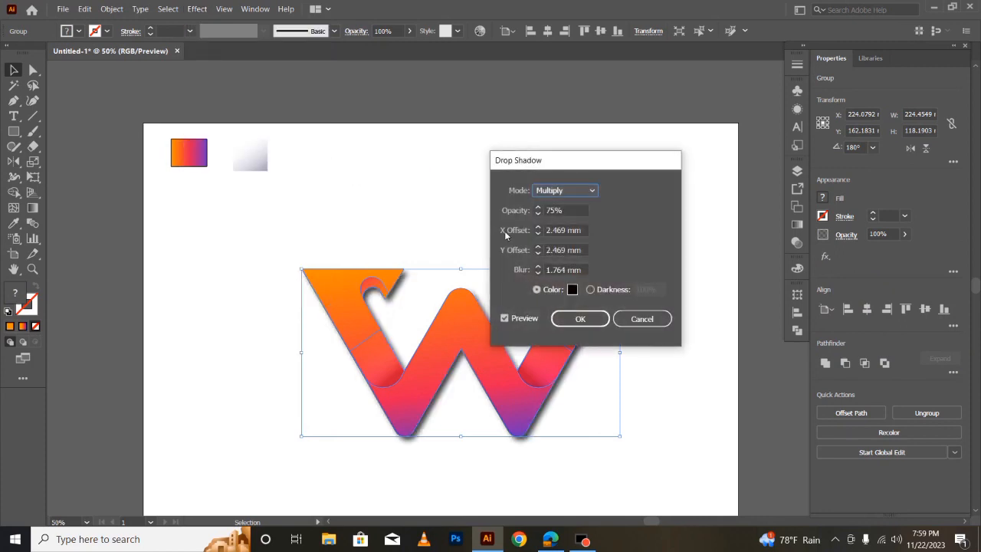
{"action": "left_click_drag", "start_coordinate": [575, 167], "coordinate": [678, 116]}
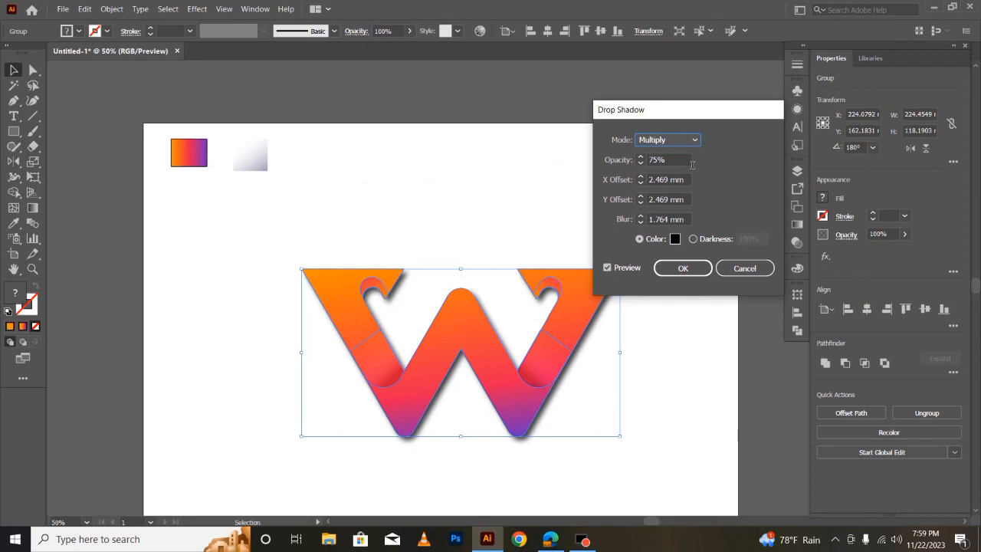
{"action": "left_click", "coordinate": [643, 179]}
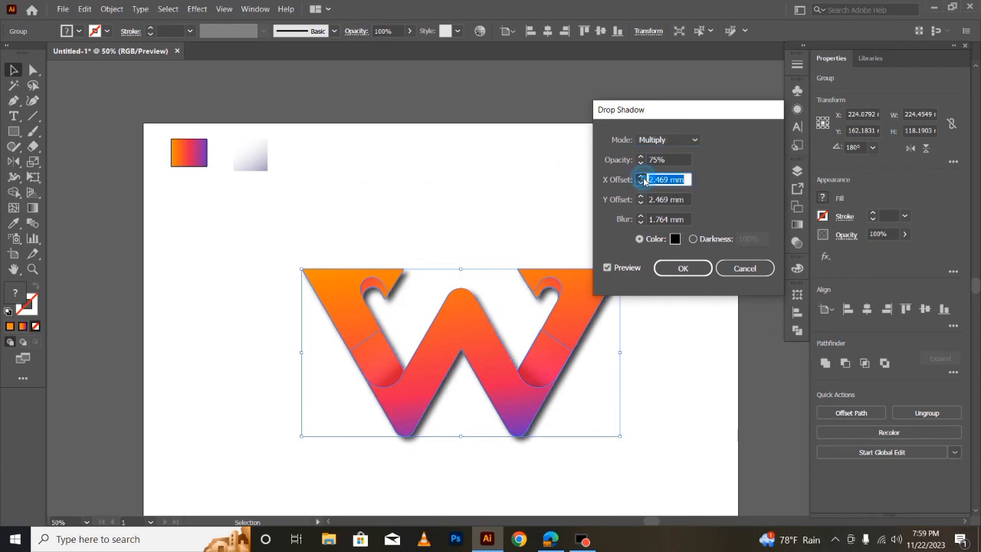
{"action": "left_click", "coordinate": [642, 178]}
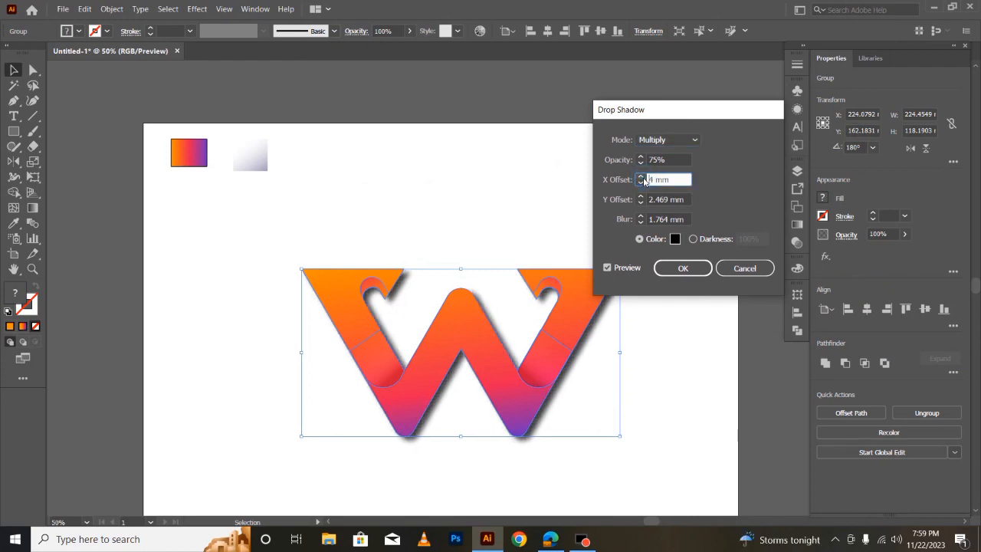
{"action": "left_click", "coordinate": [682, 268]}
{"action": "left_click", "coordinate": [715, 416]}
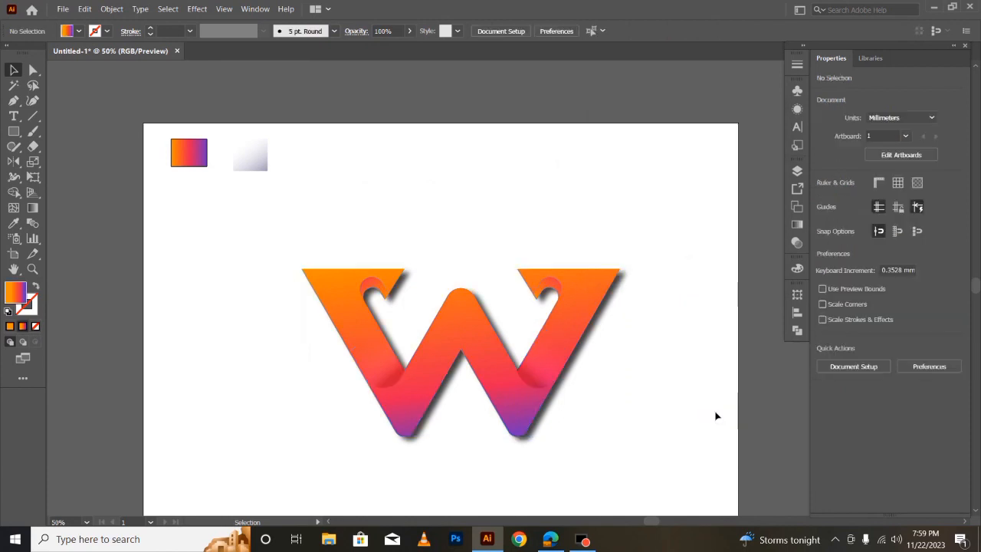
{"action": "scroll", "coordinate": [667, 390], "scroll_direction": "down", "scroll_amount": 2}
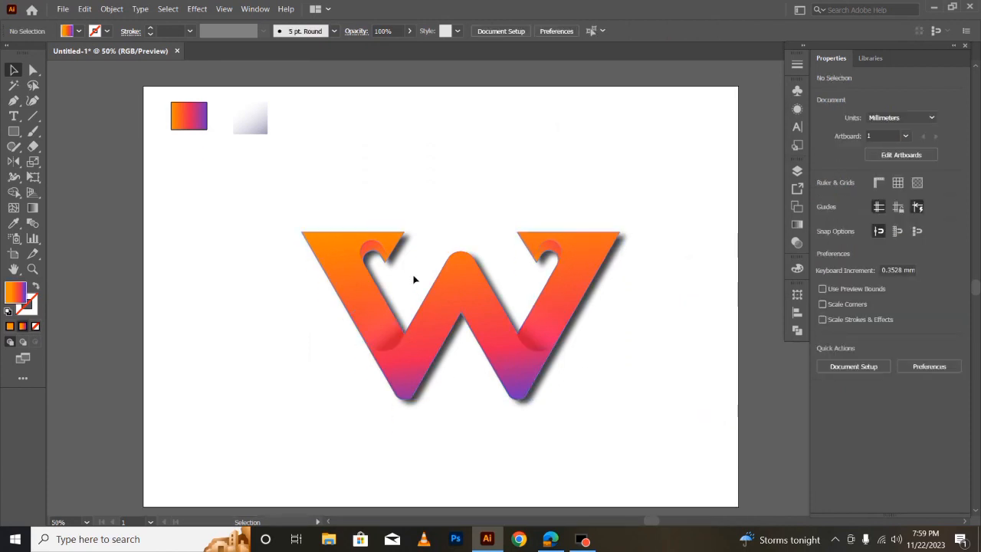